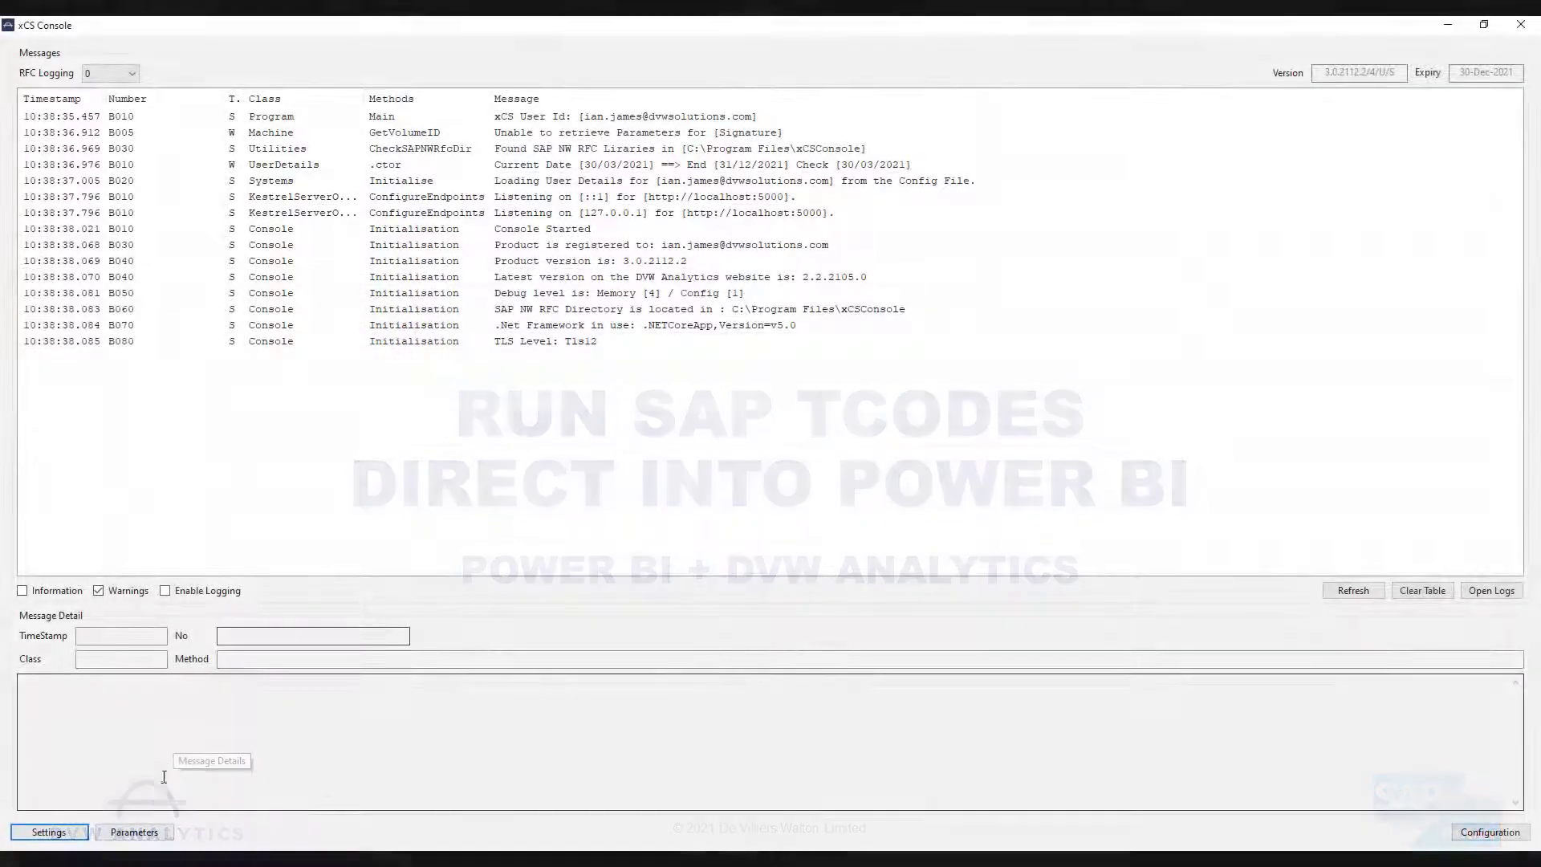
- Review the DVW Demo SAP S/4HANA connection parameters in the system connections list
left_click(151, 833)
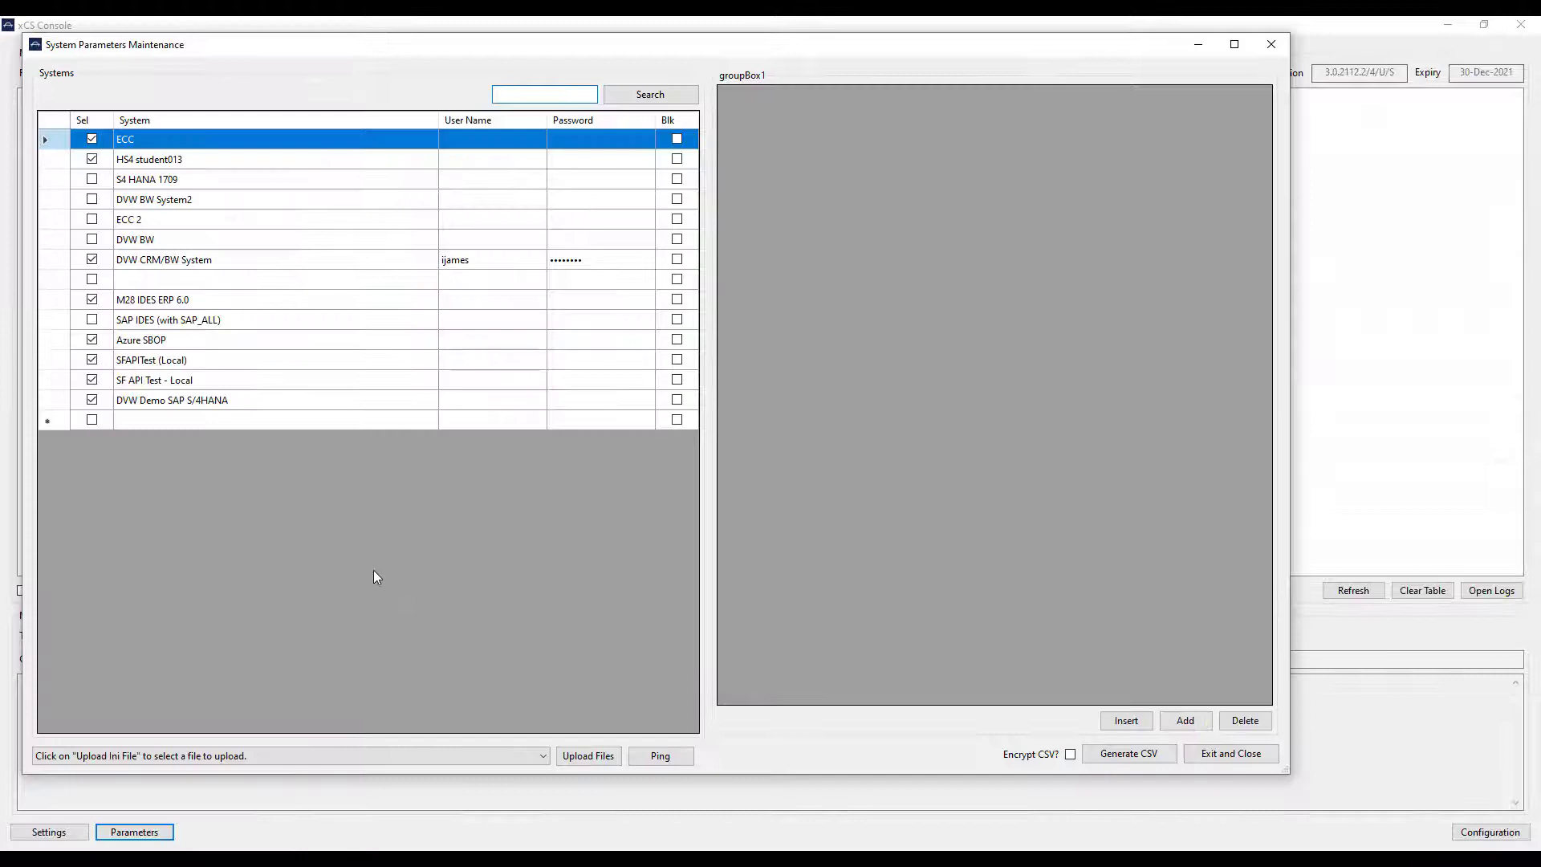
left_click(283, 404)
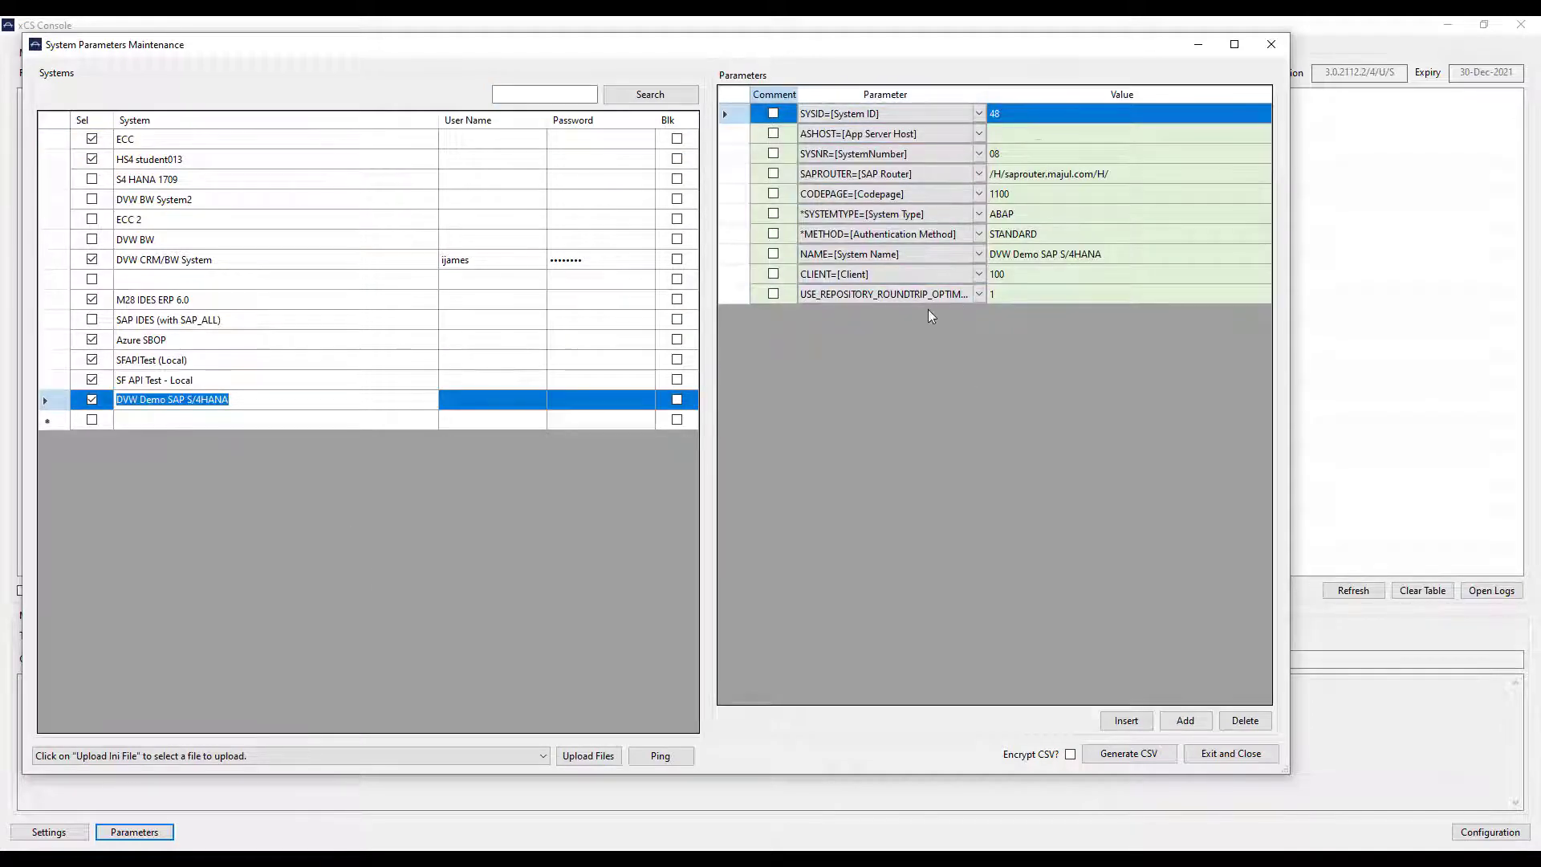
left_click(1230, 753)
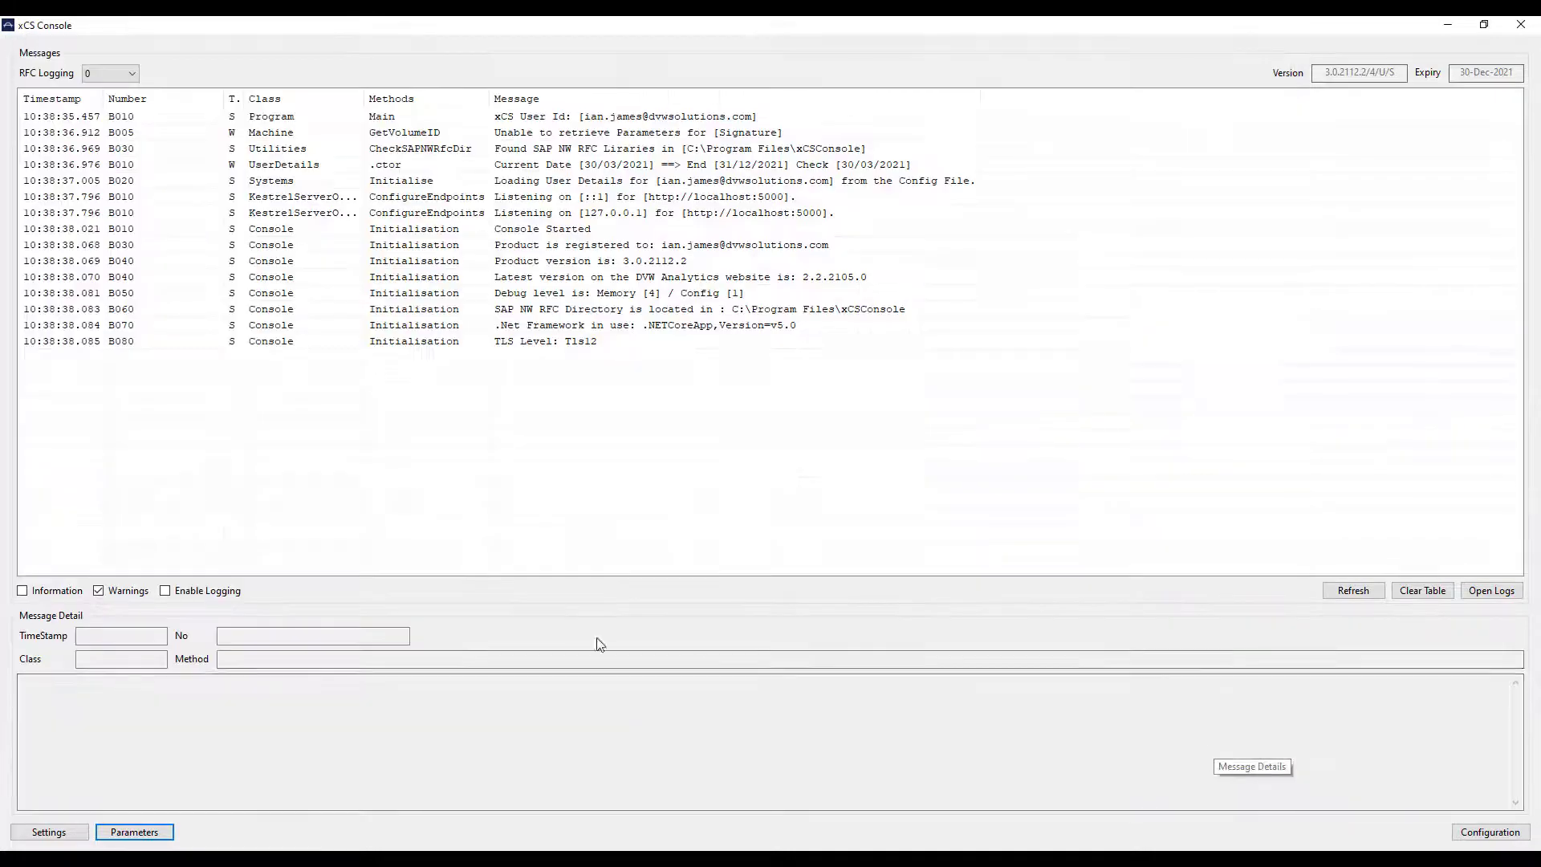
- Start an ABAP Report configuration named Tcode Extract 503
left_click(1493, 835)
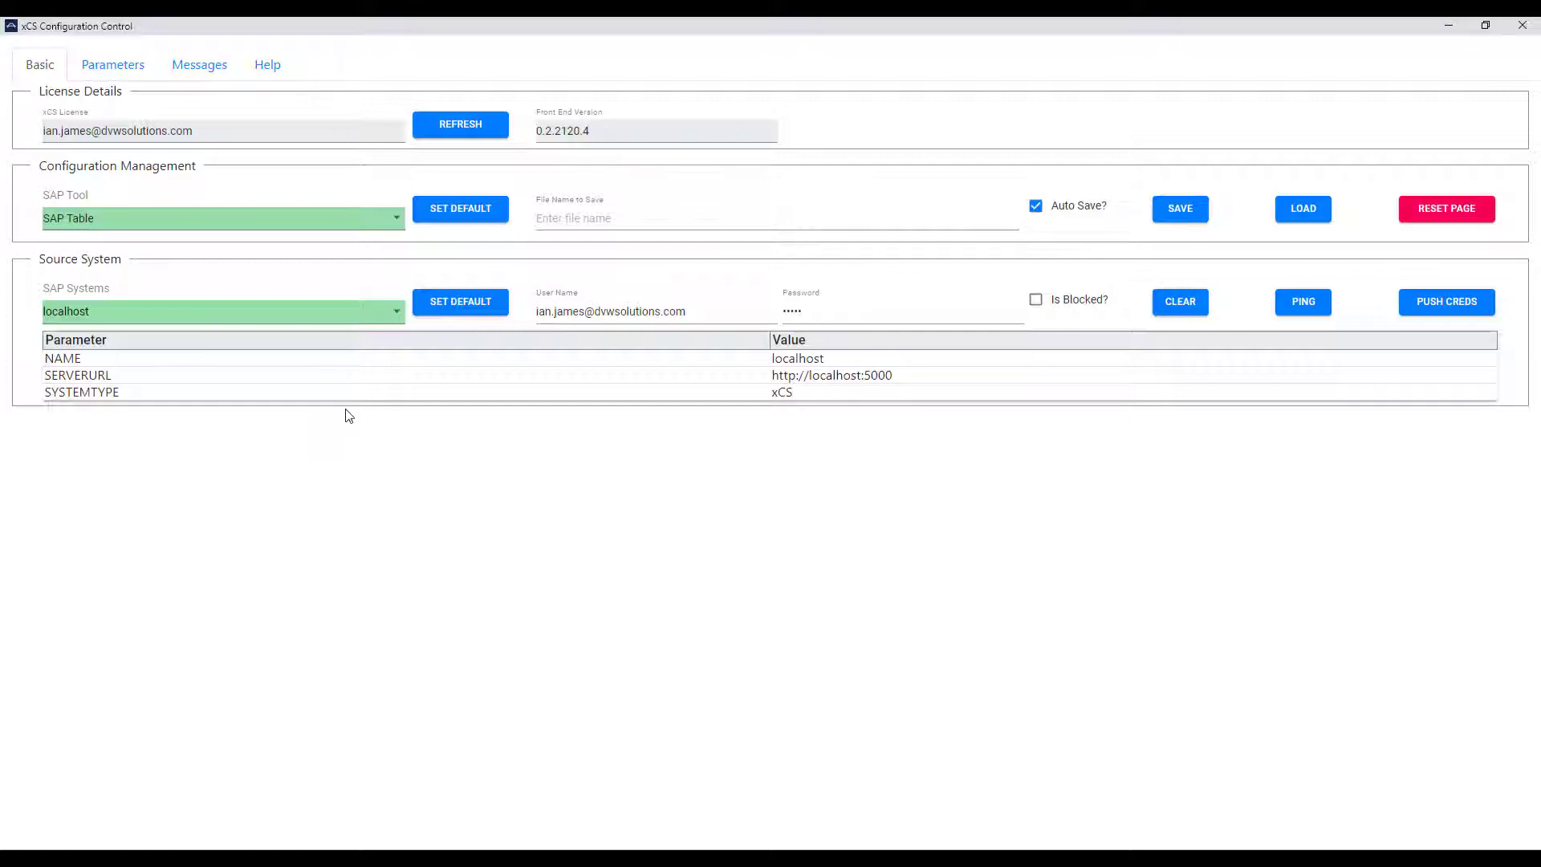
left_click(306, 228)
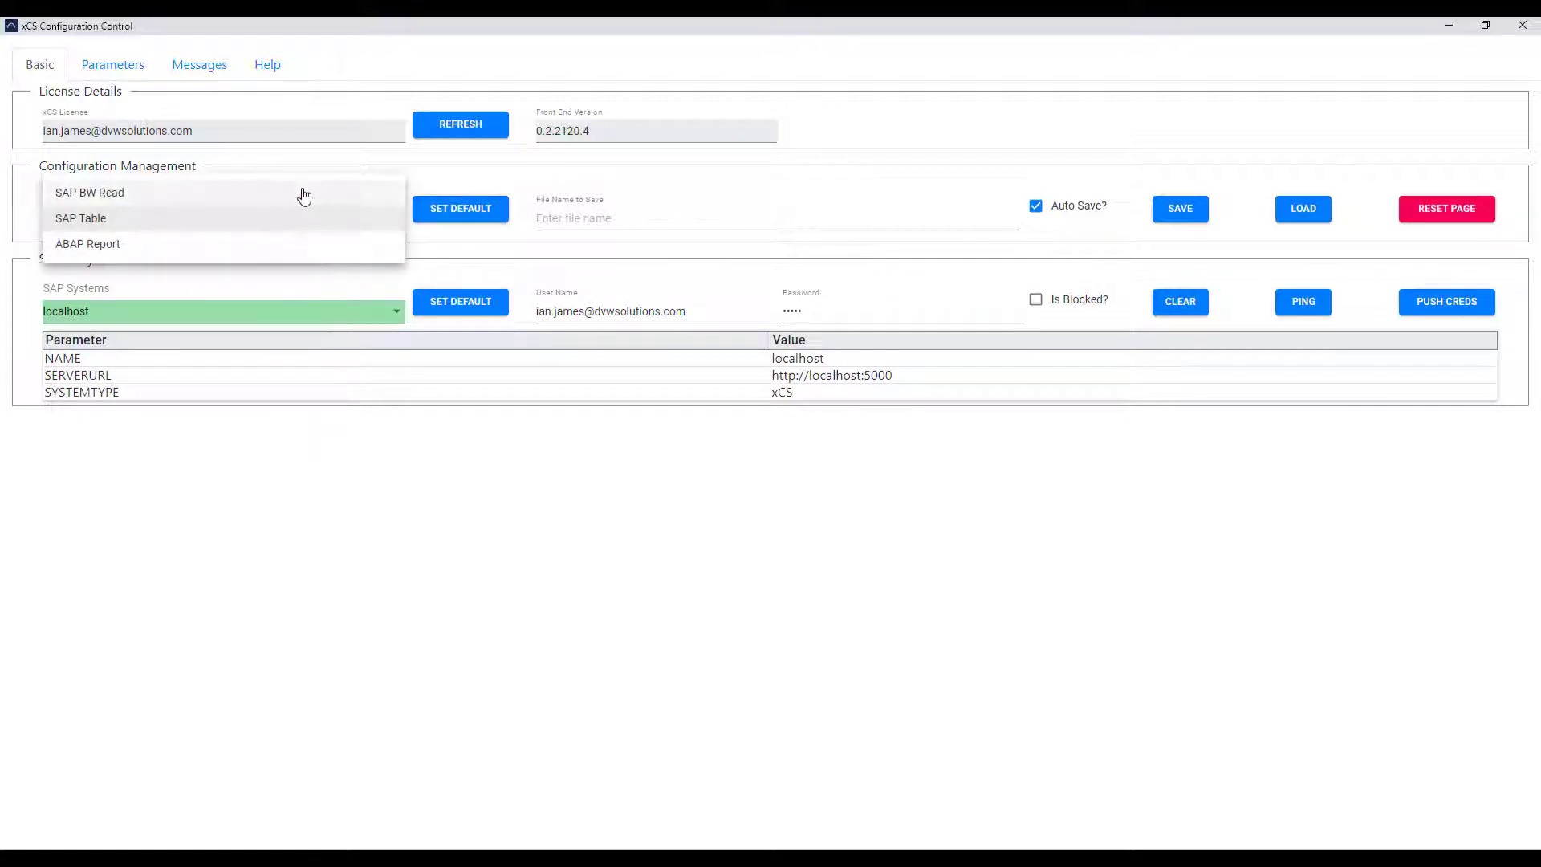
left_click(298, 245)
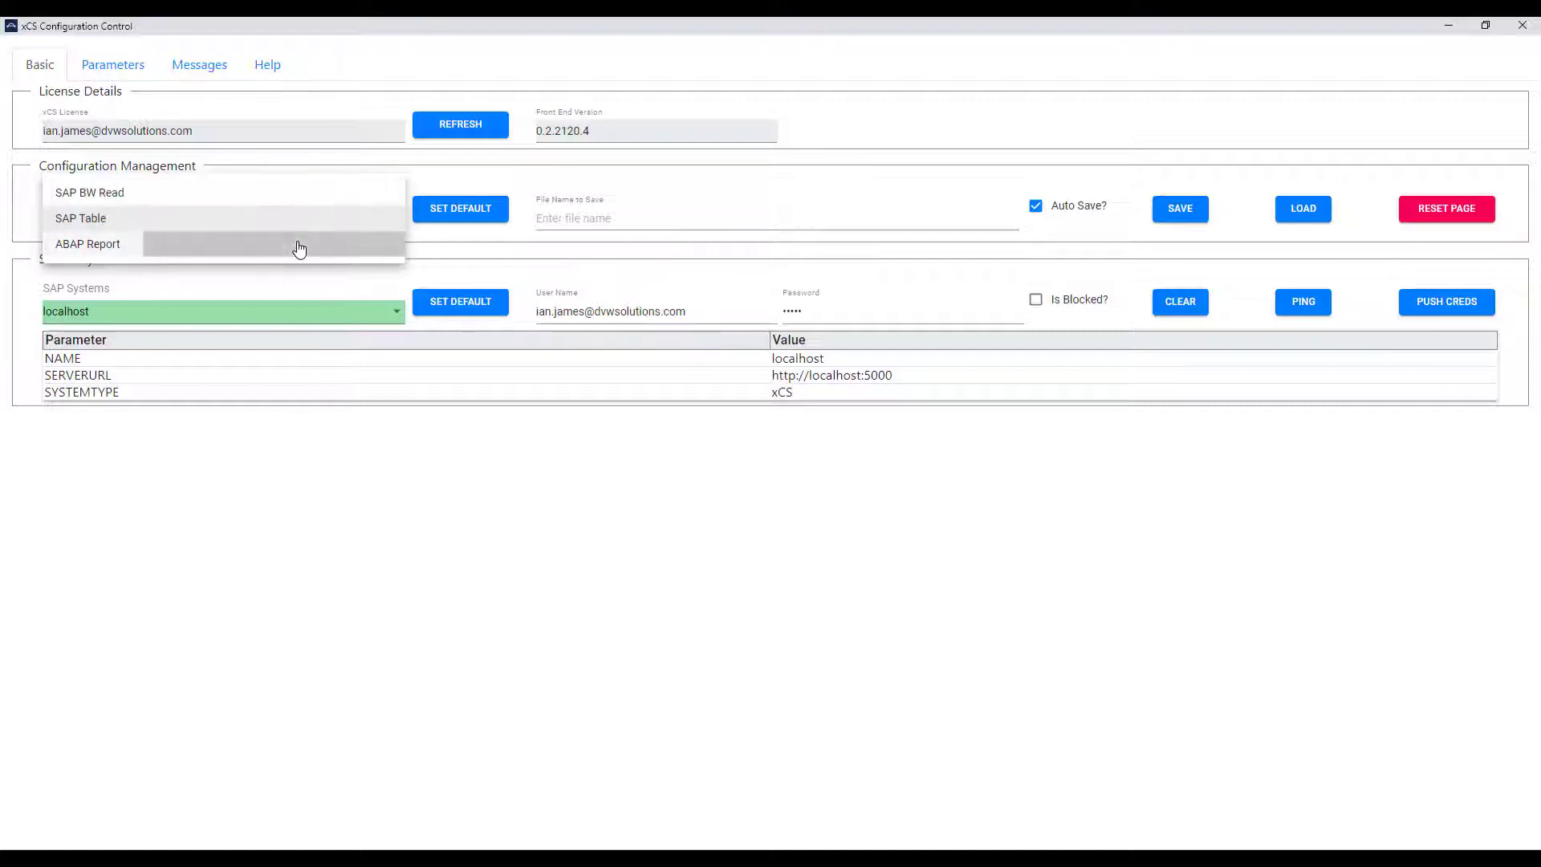
left_click(563, 219)
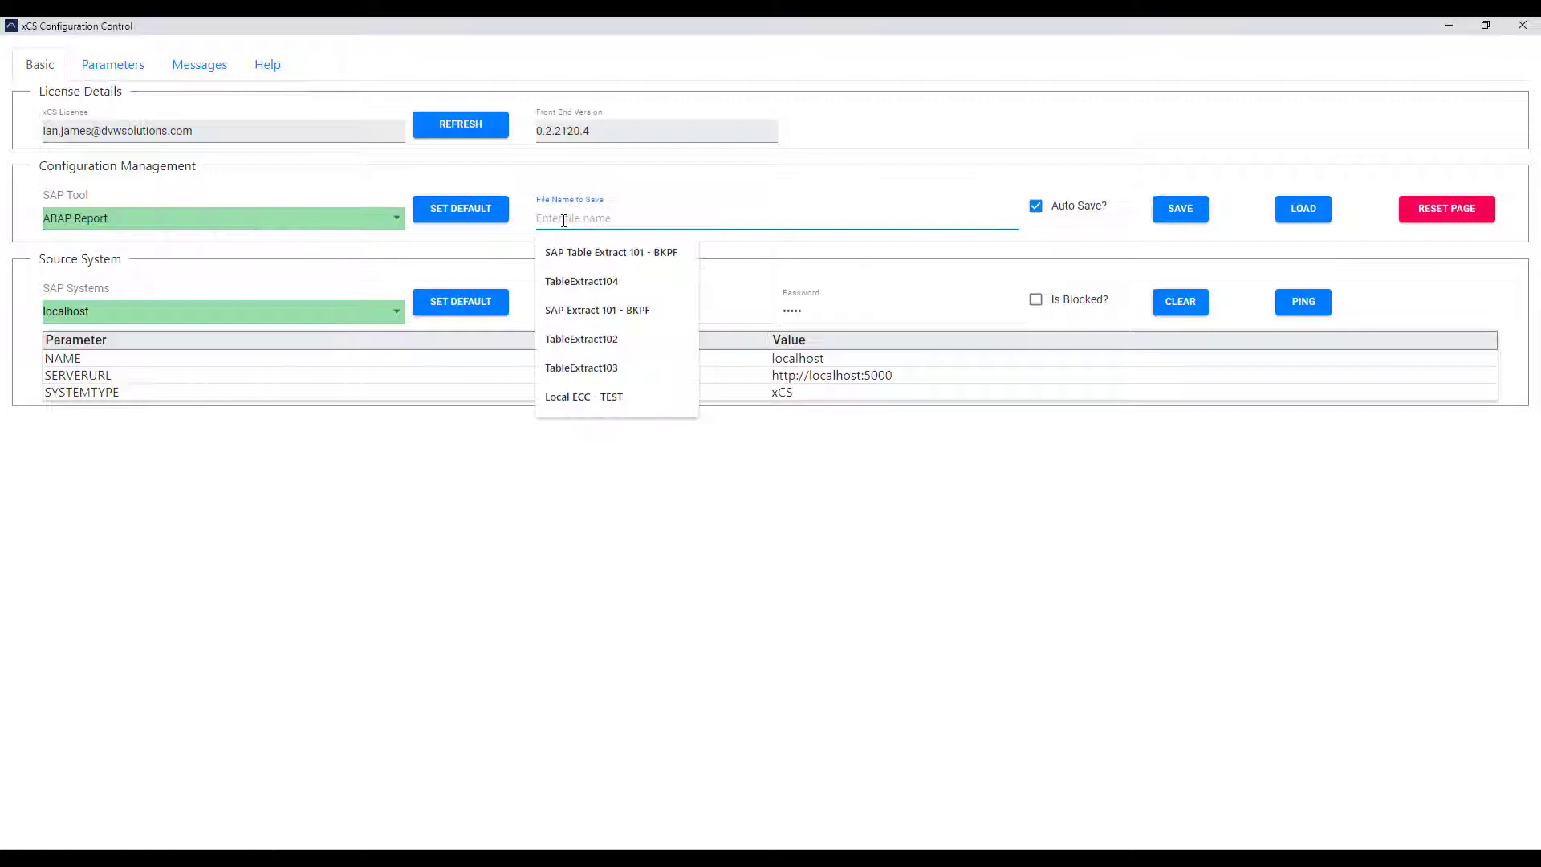
type("Tc")
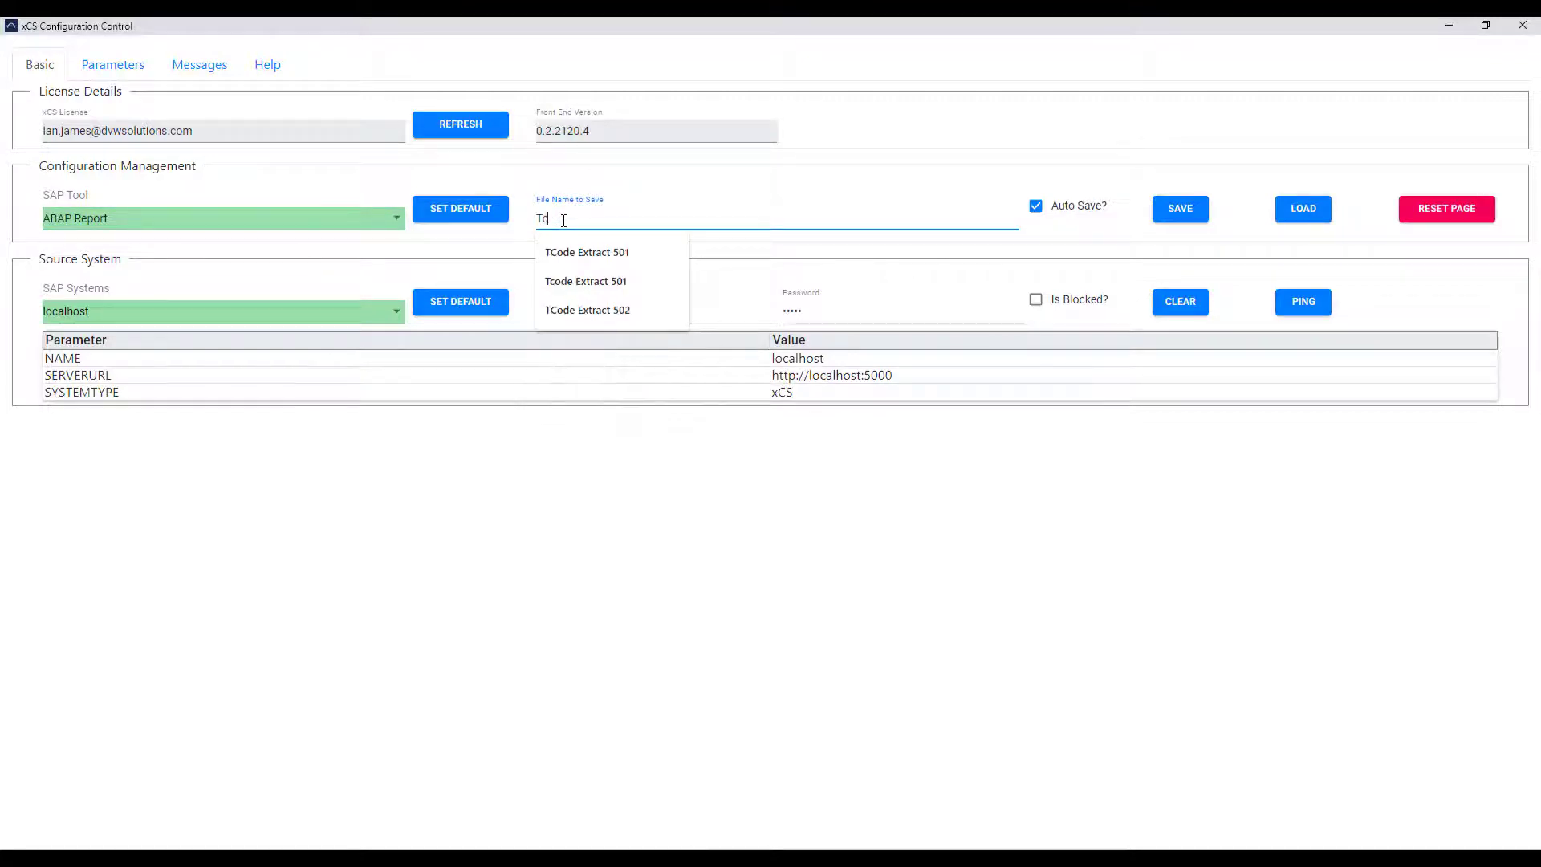
type("ode Extract")
type(" 503")
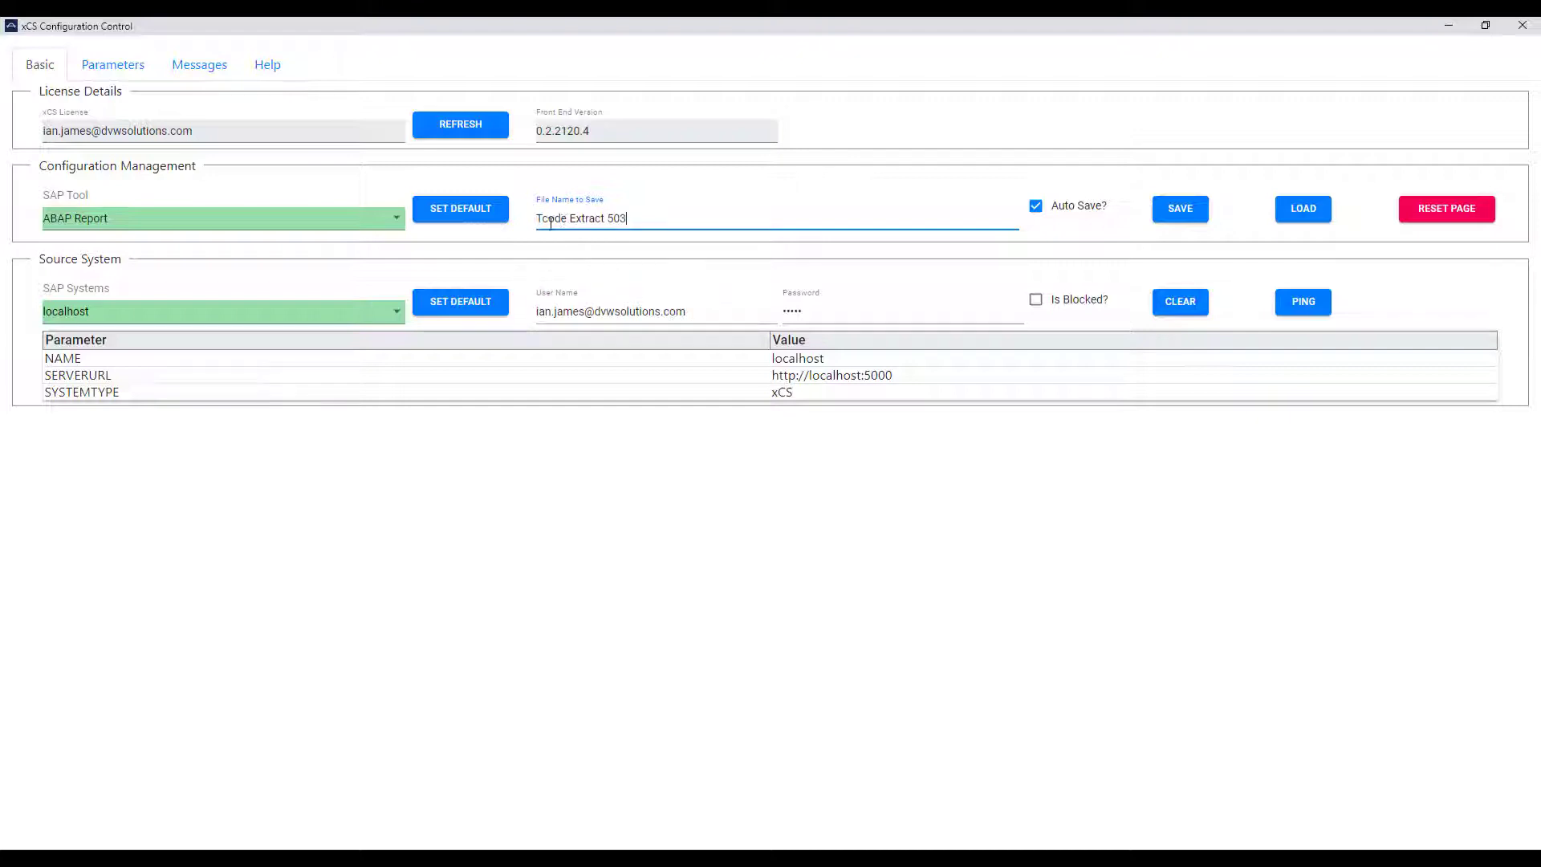
- Target SAP ECC EHP8 IDES as the source system and ping it successfully
left_click(395, 319)
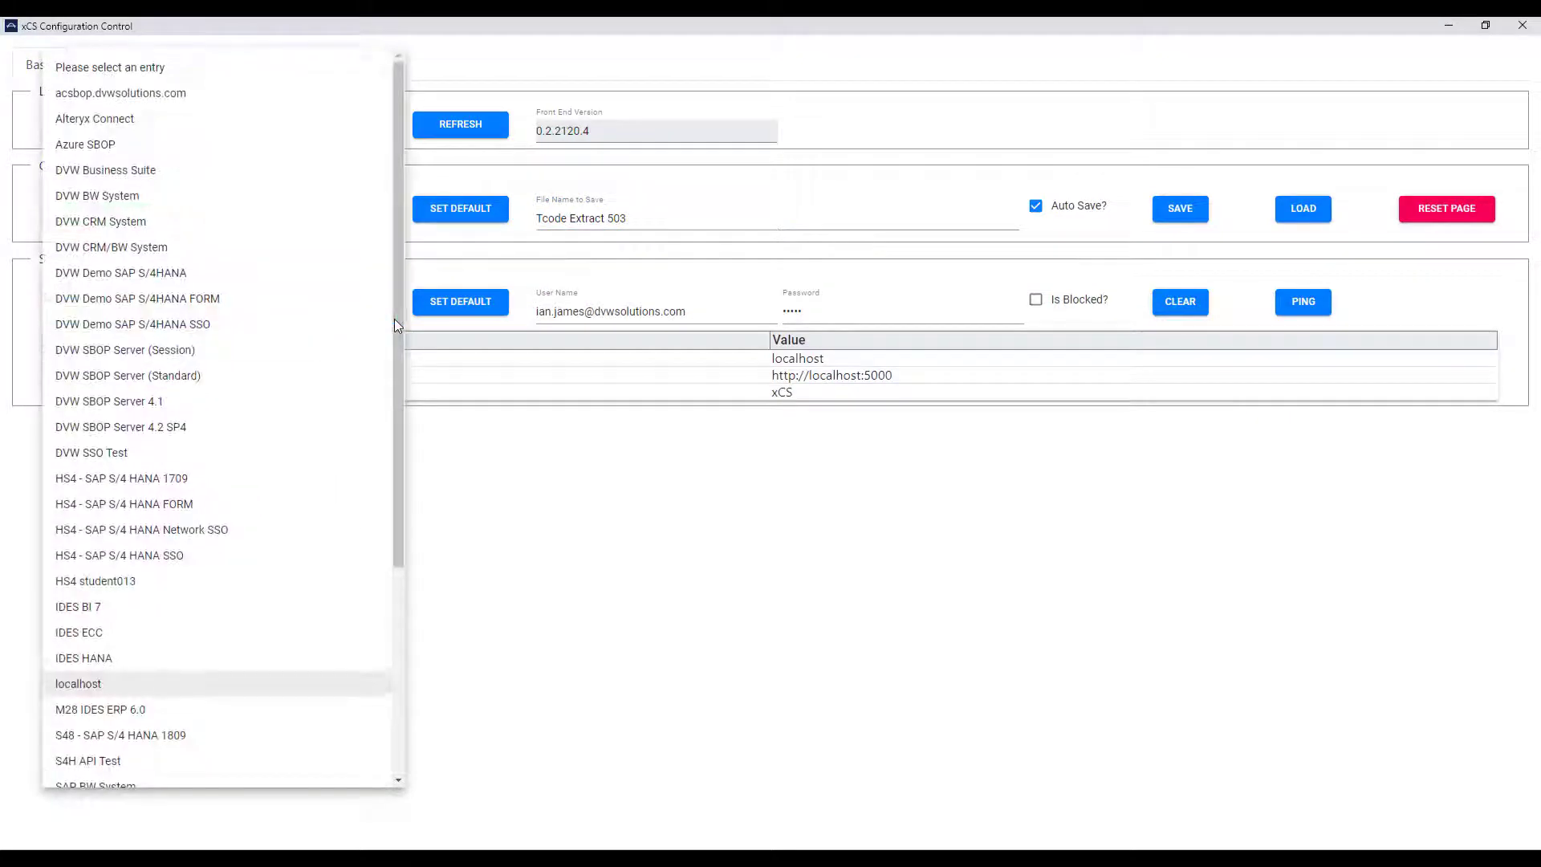
left_click(402, 667)
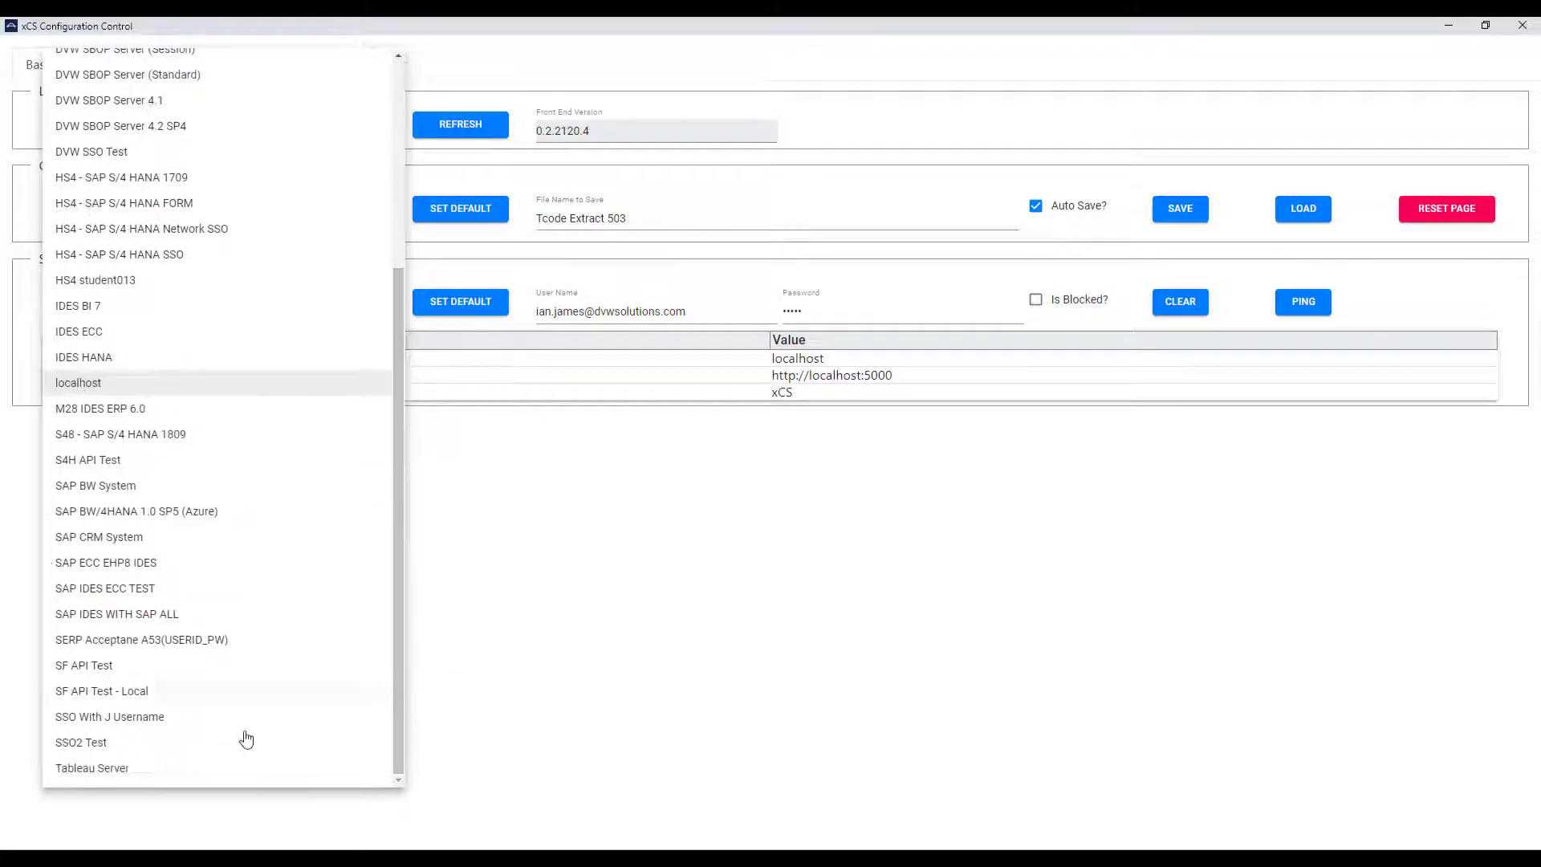
left_click(126, 572)
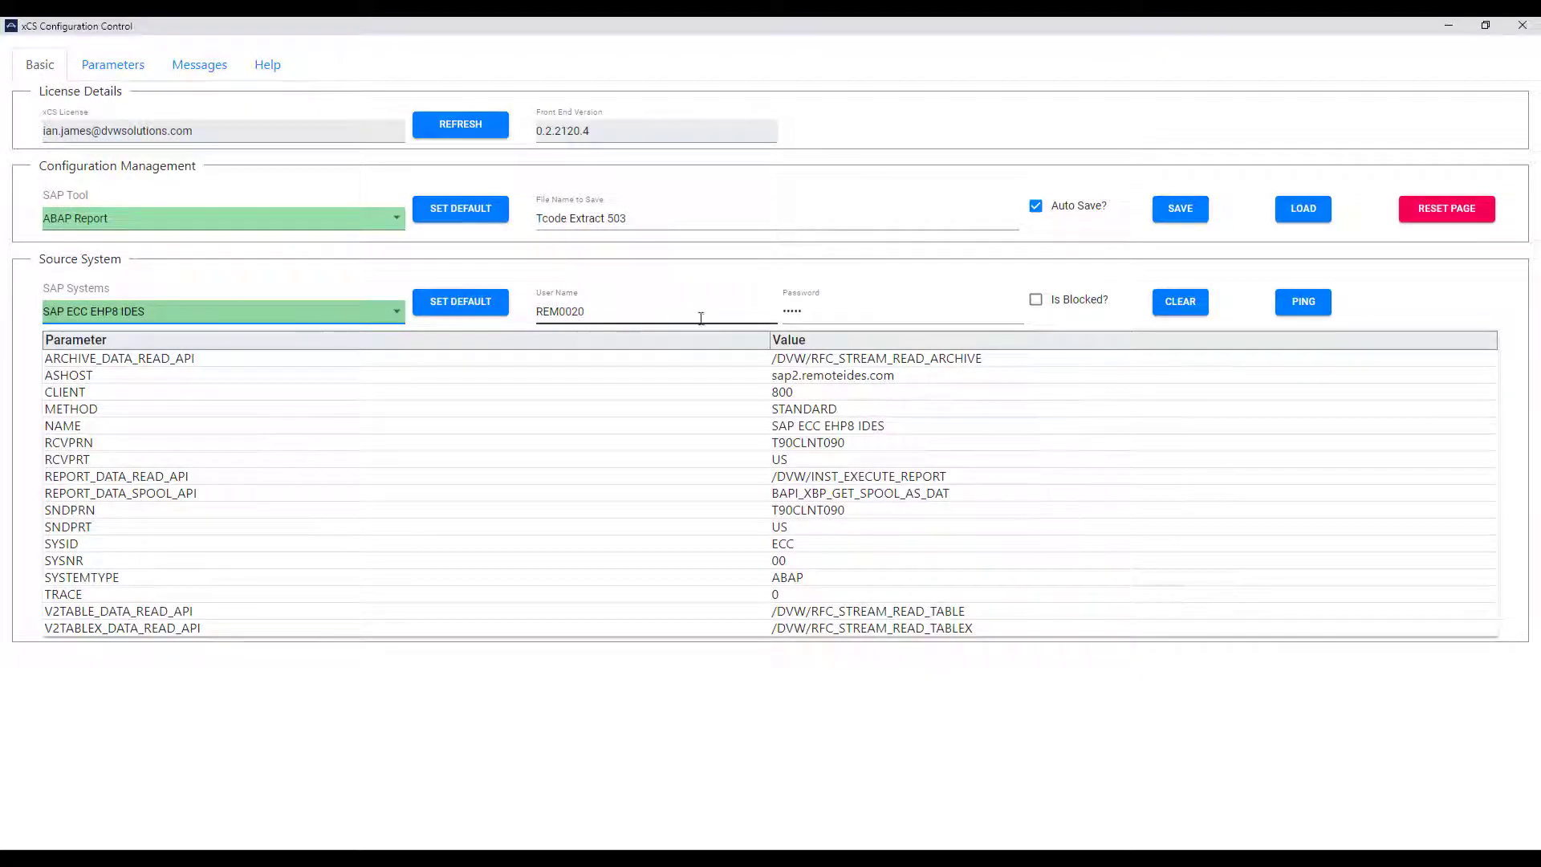
left_click(1302, 303)
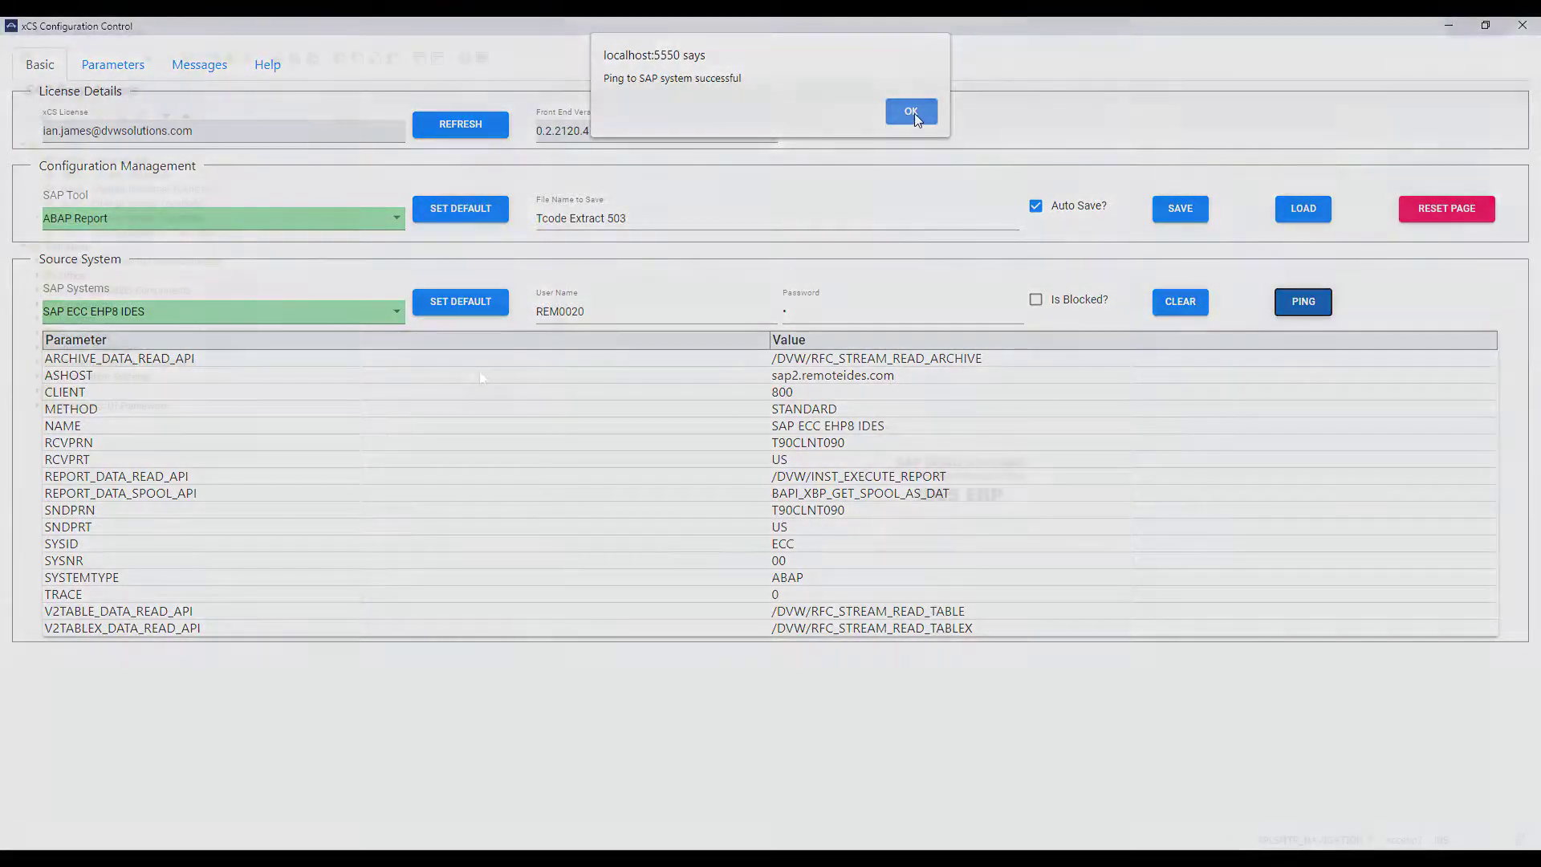
- Start transaction FBL3N and load the ACSGLRANGE variant's selections
left_click(911, 113)
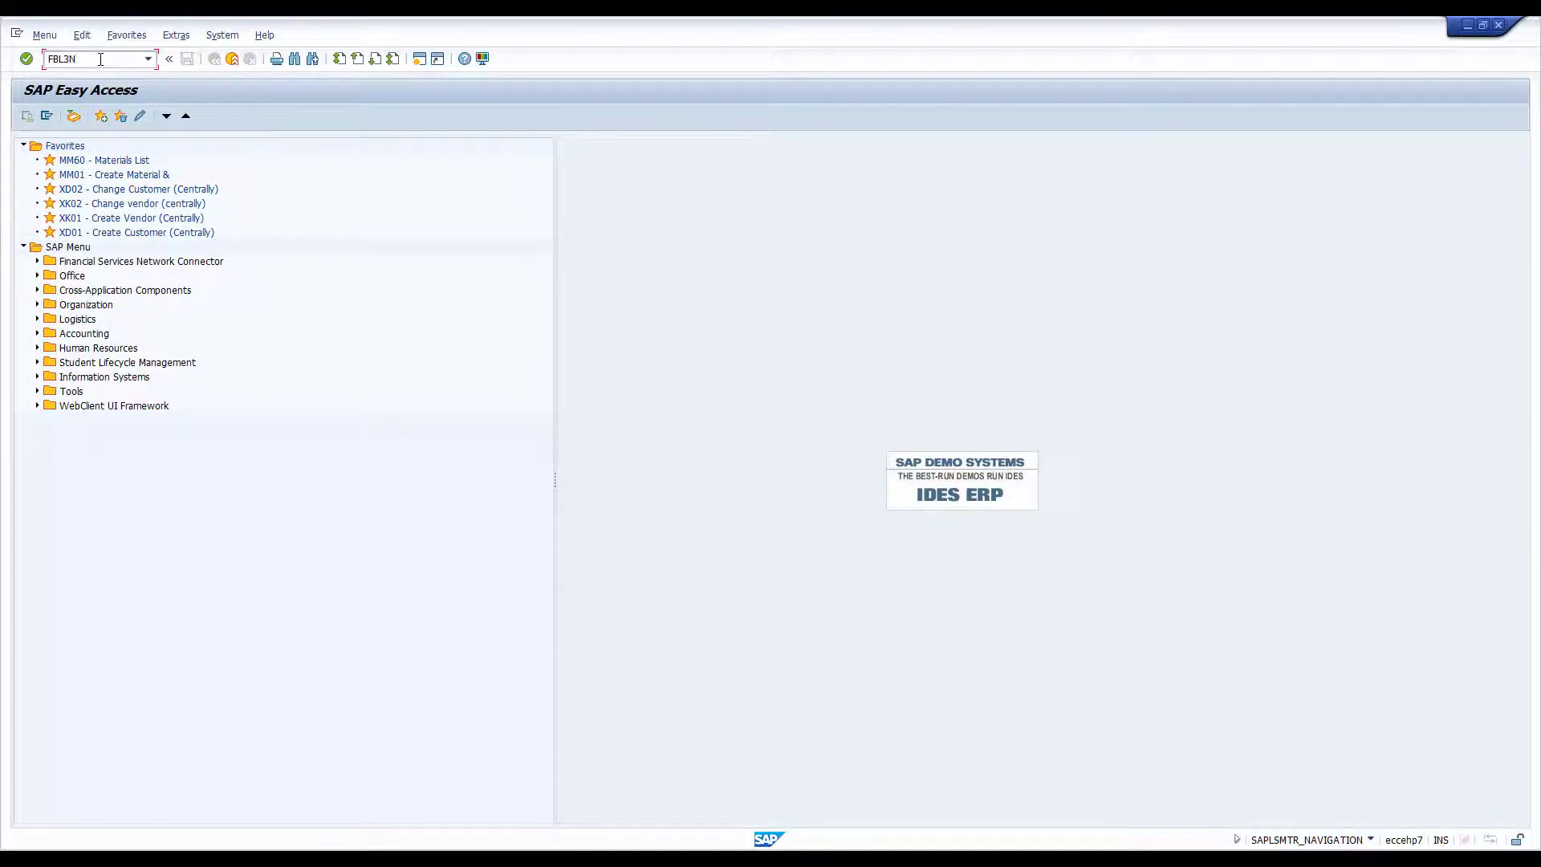
key("Return")
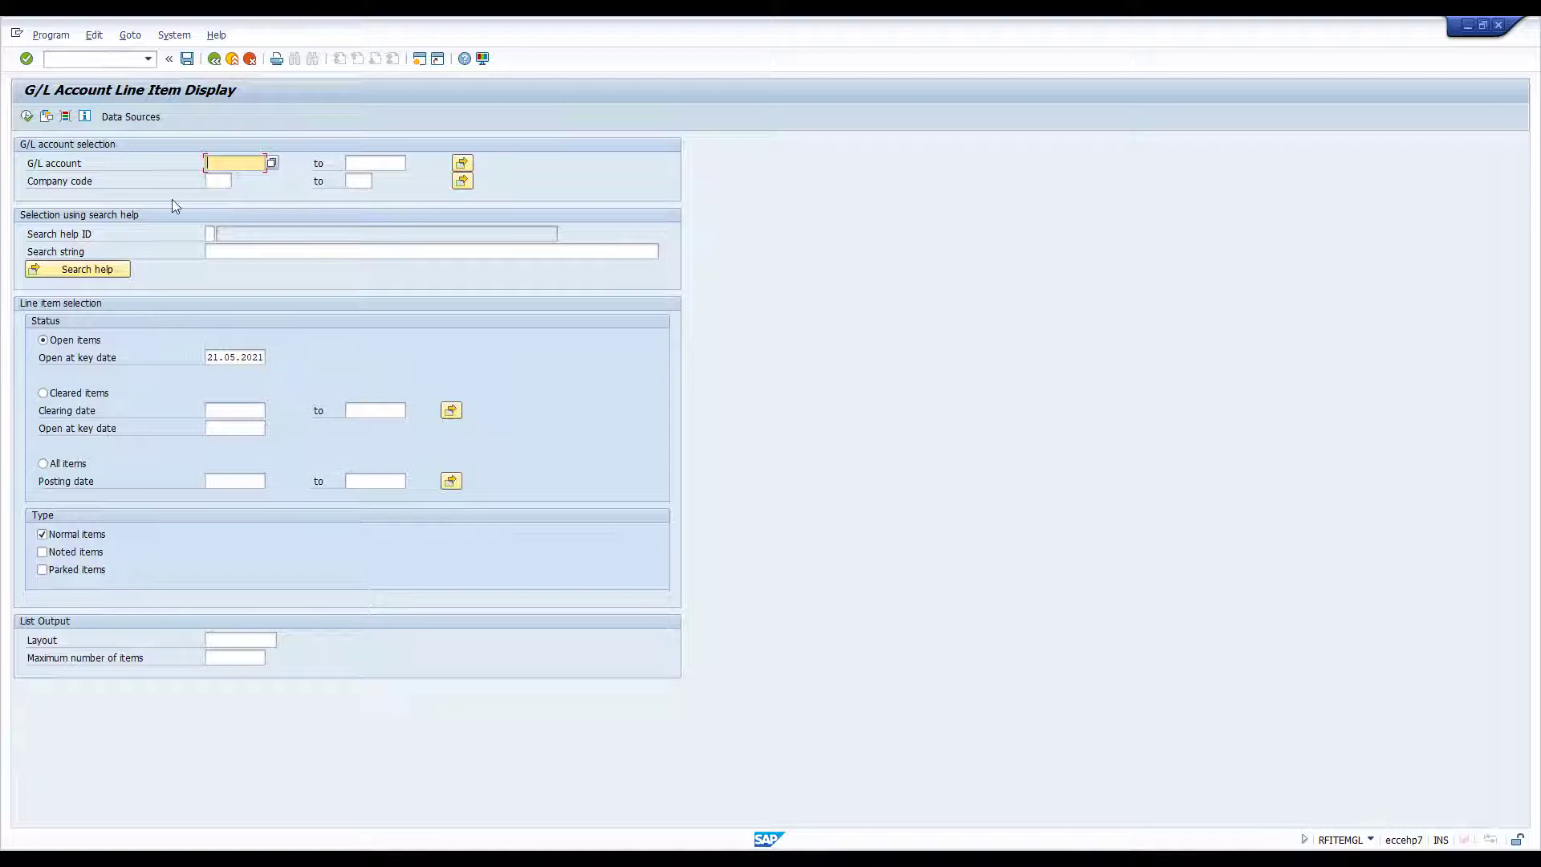
left_click(48, 118)
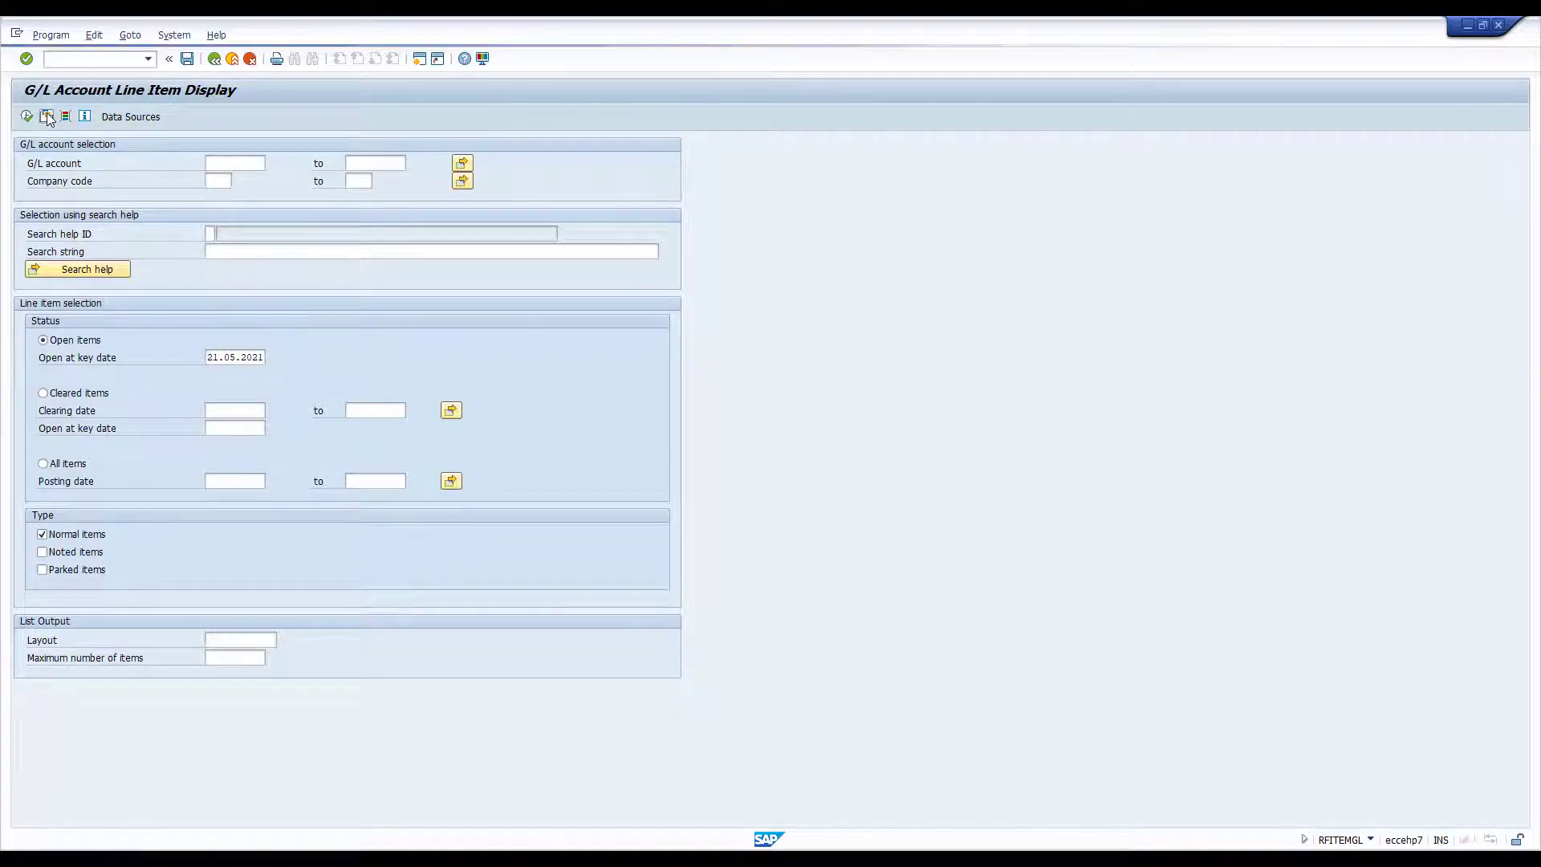
left_click(124, 300)
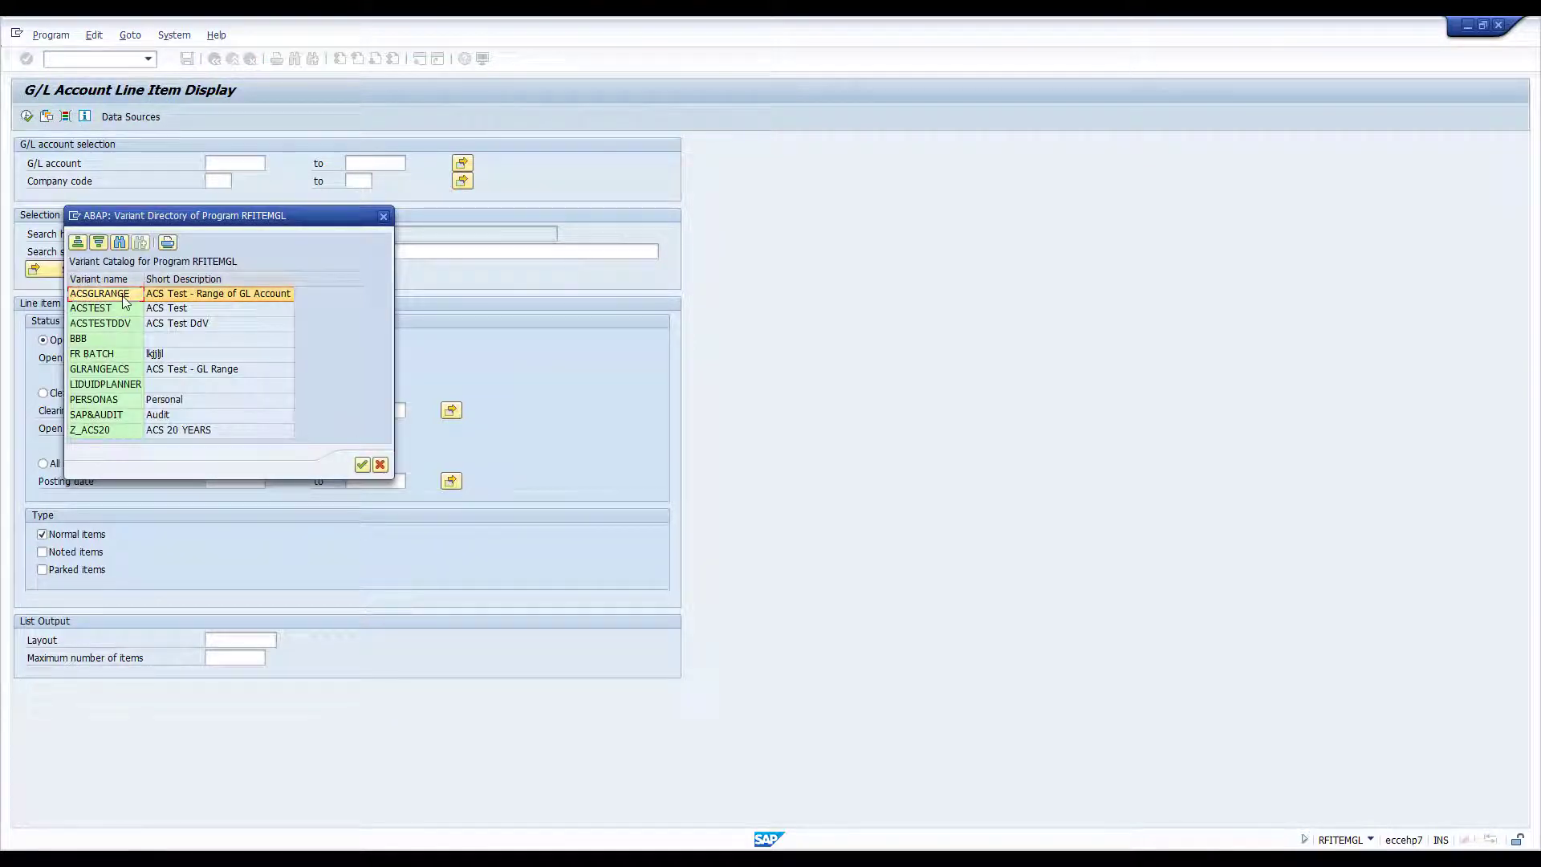
double_click(177, 296)
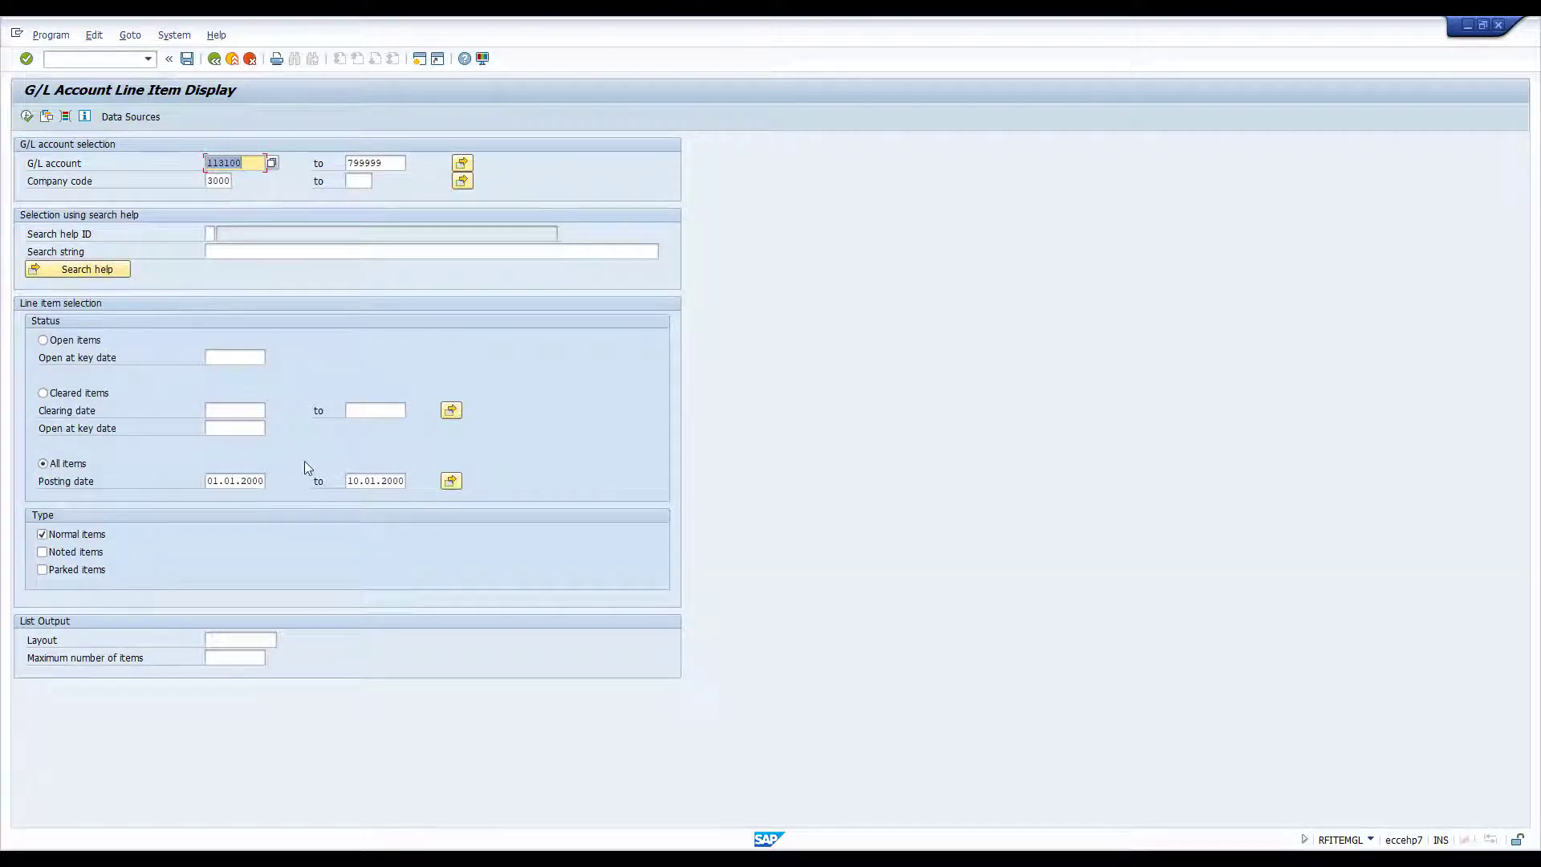
- Execute the report and scroll through the company code 3000 G/L line items
left_click(28, 117)
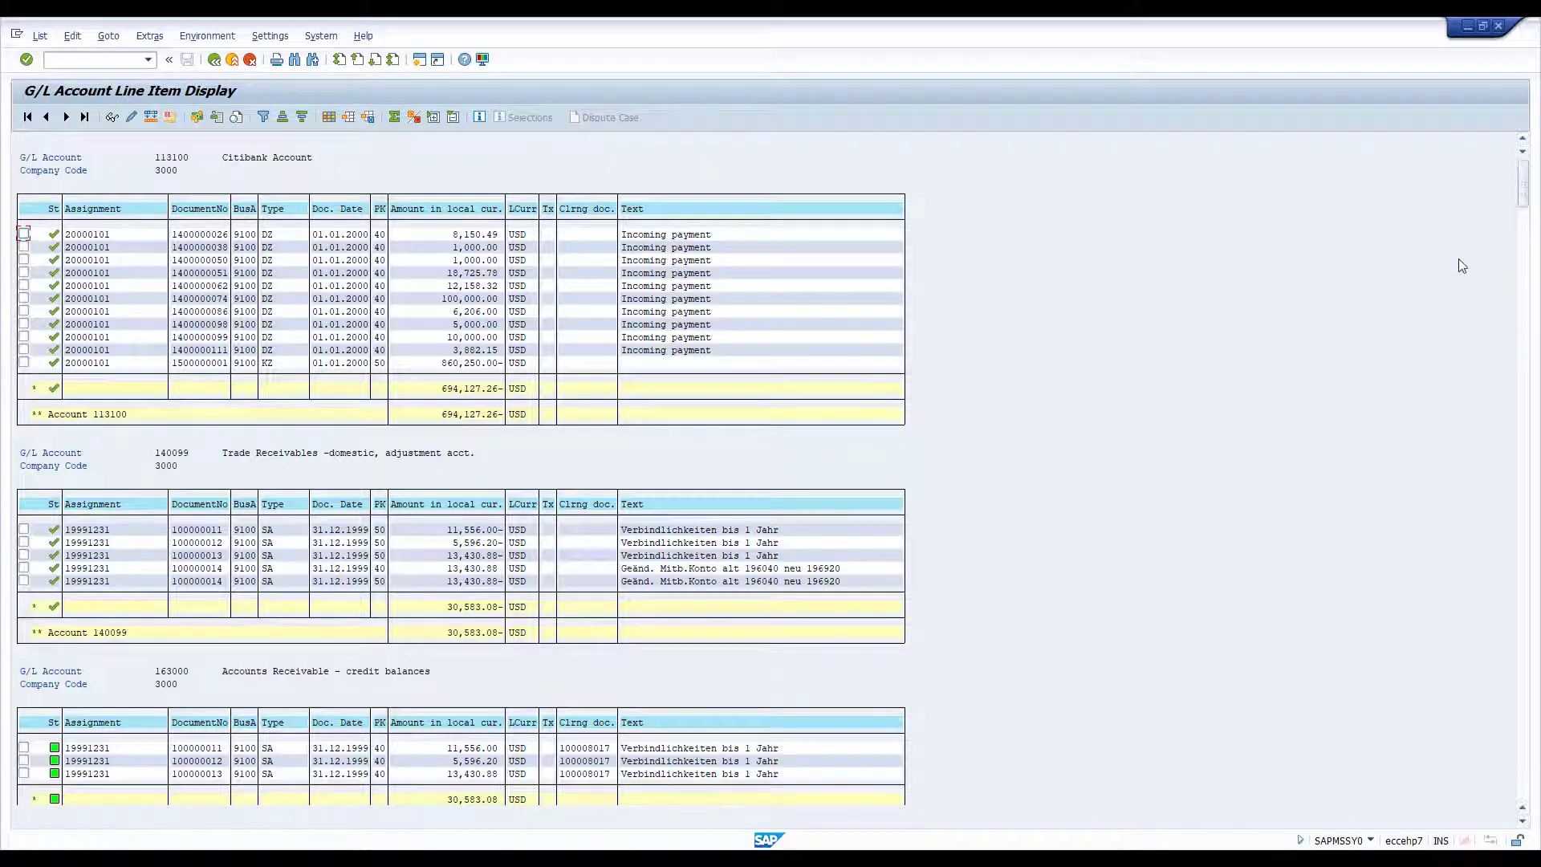
scroll(1518, 257, "down", 5)
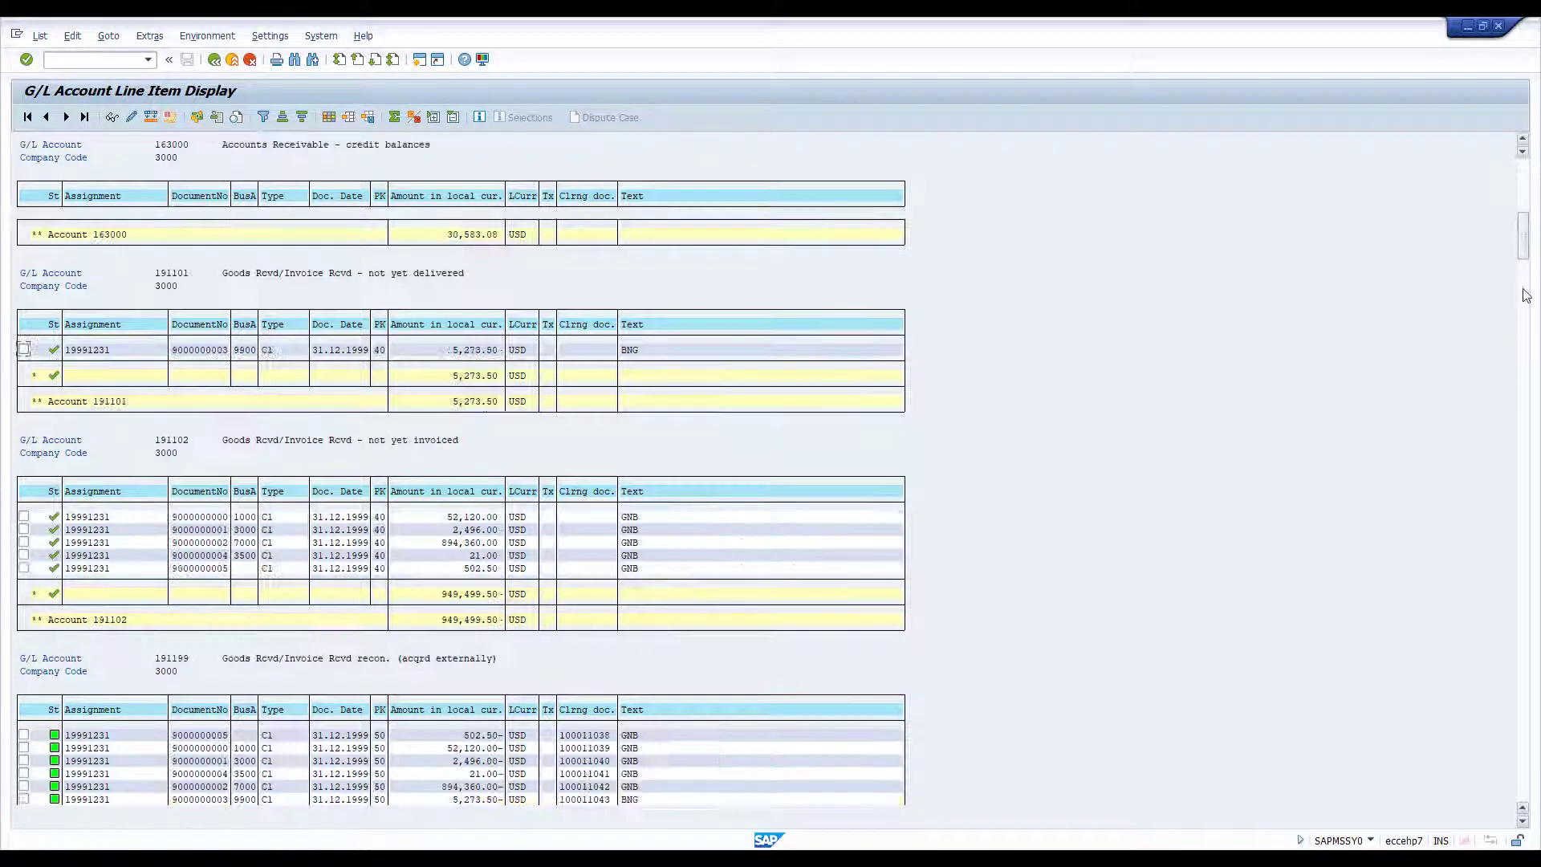
scroll(1527, 345, "down", 5)
scroll(1528, 351, "down", 5)
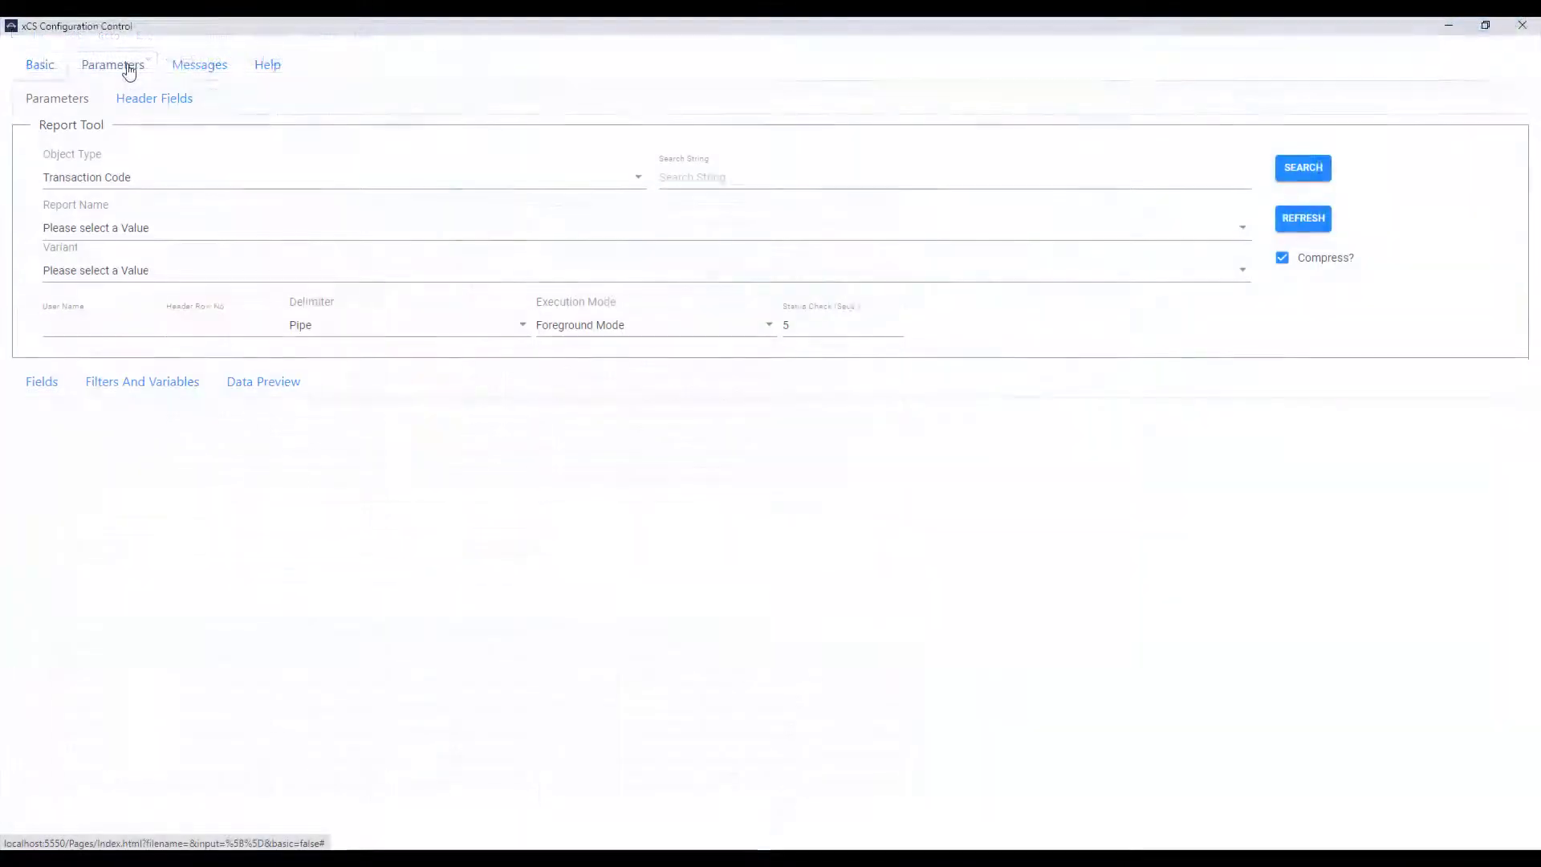
- Look up transaction FBL3N, selecting report RFITEMGL and variant ACSGLRANGE (Range of GL Account)
left_click(129, 178)
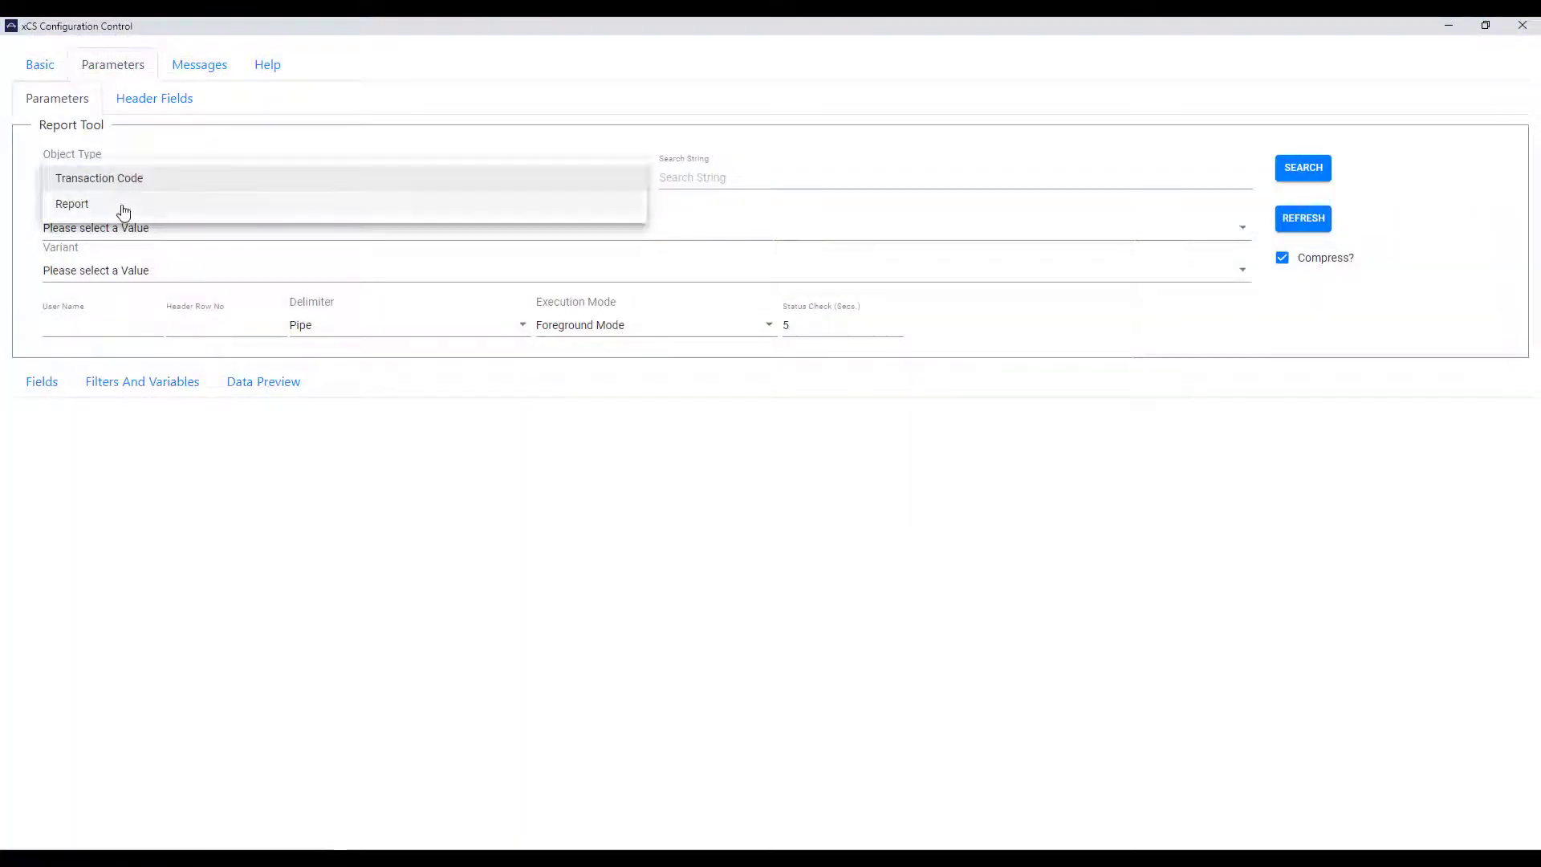
left_click(124, 184)
left_click(671, 181)
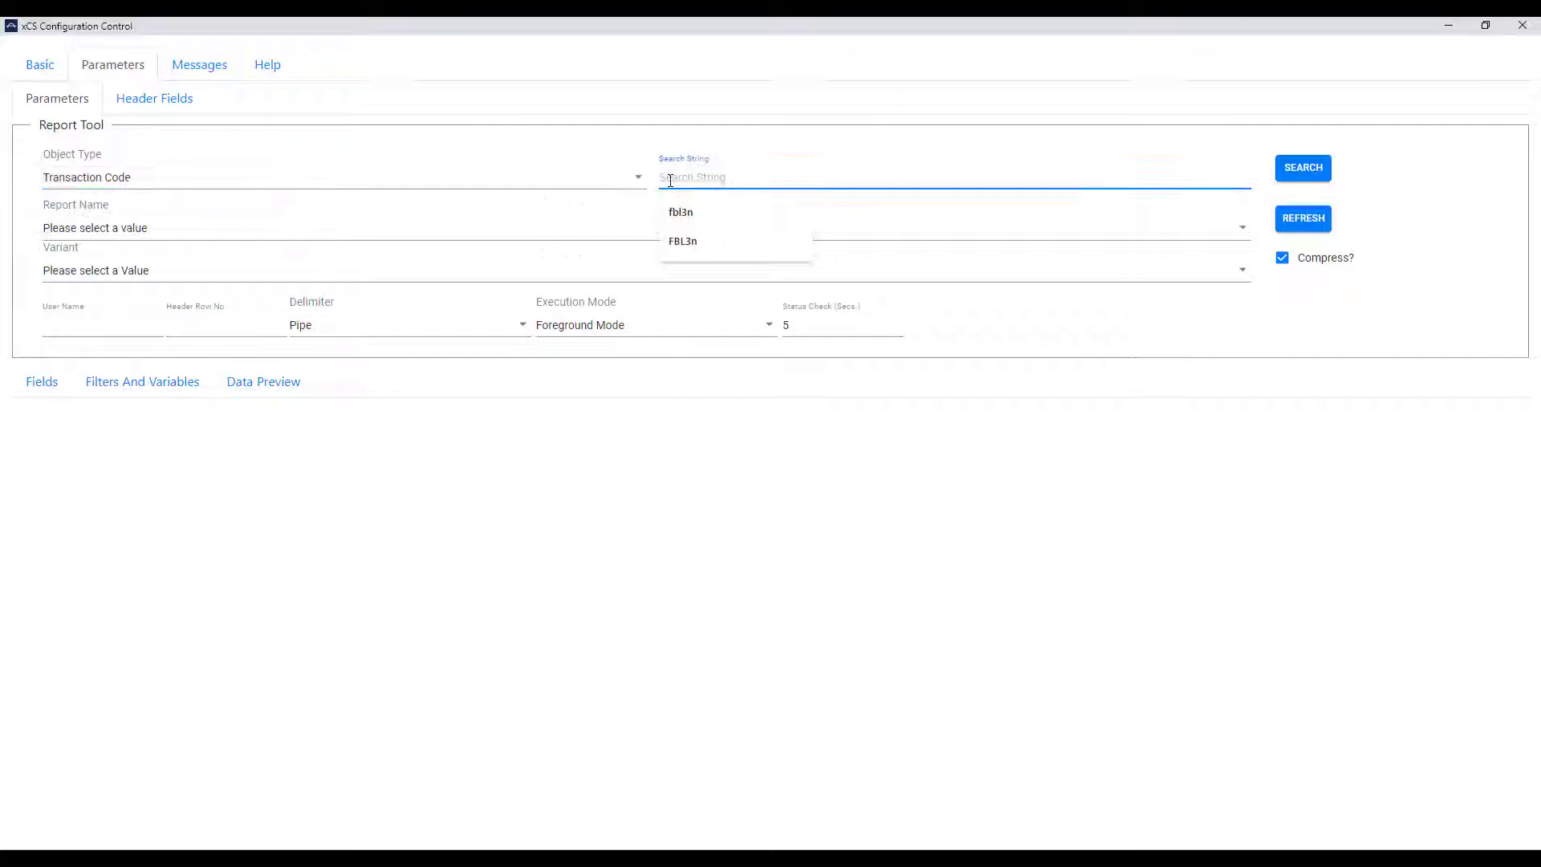
type("FBL3N")
left_click(1308, 171)
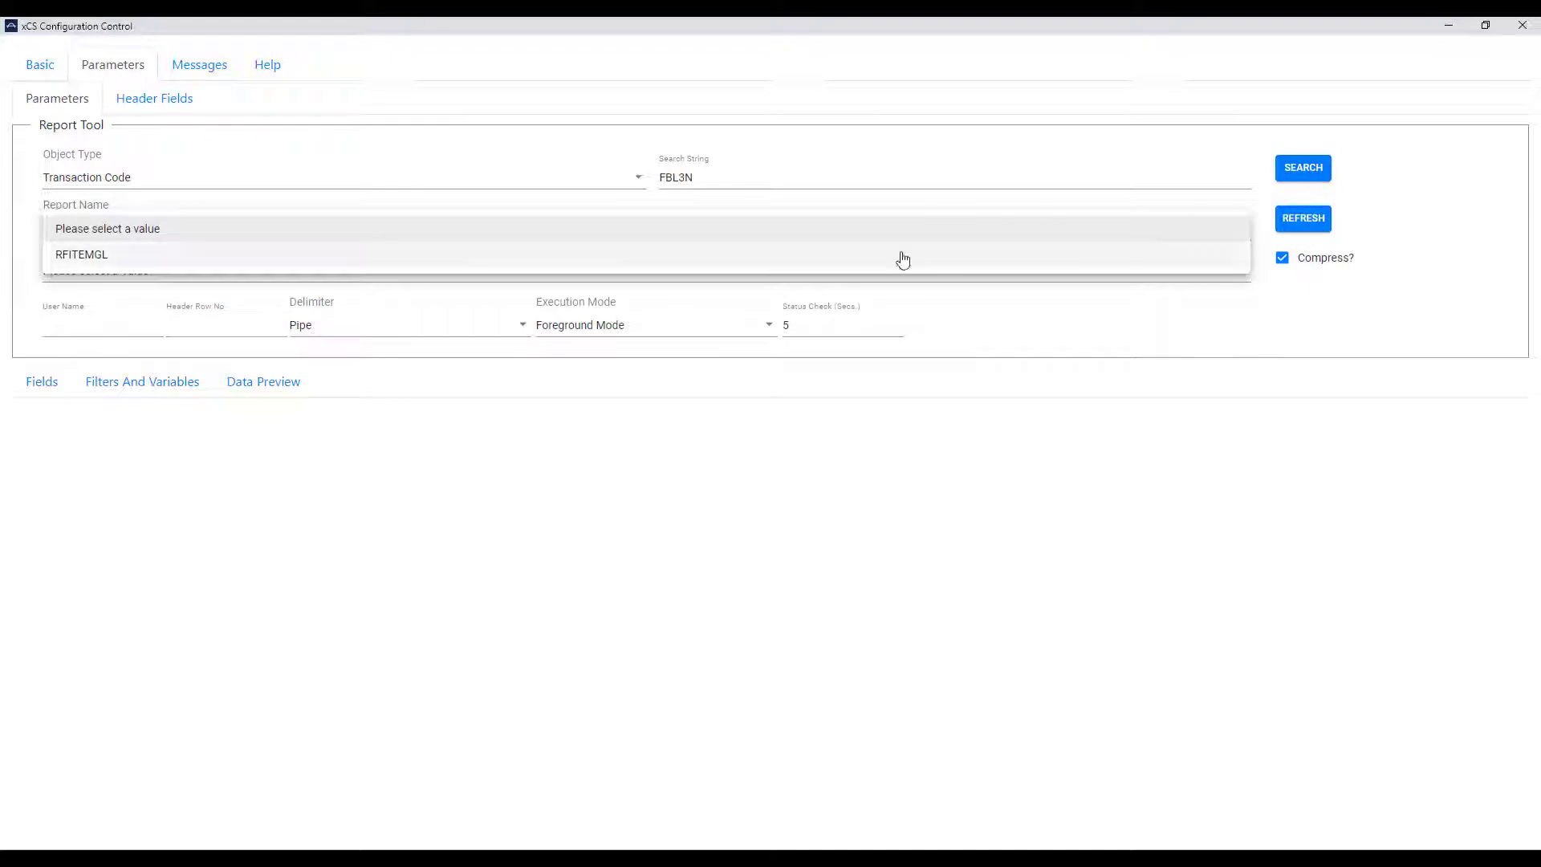
left_click(891, 259)
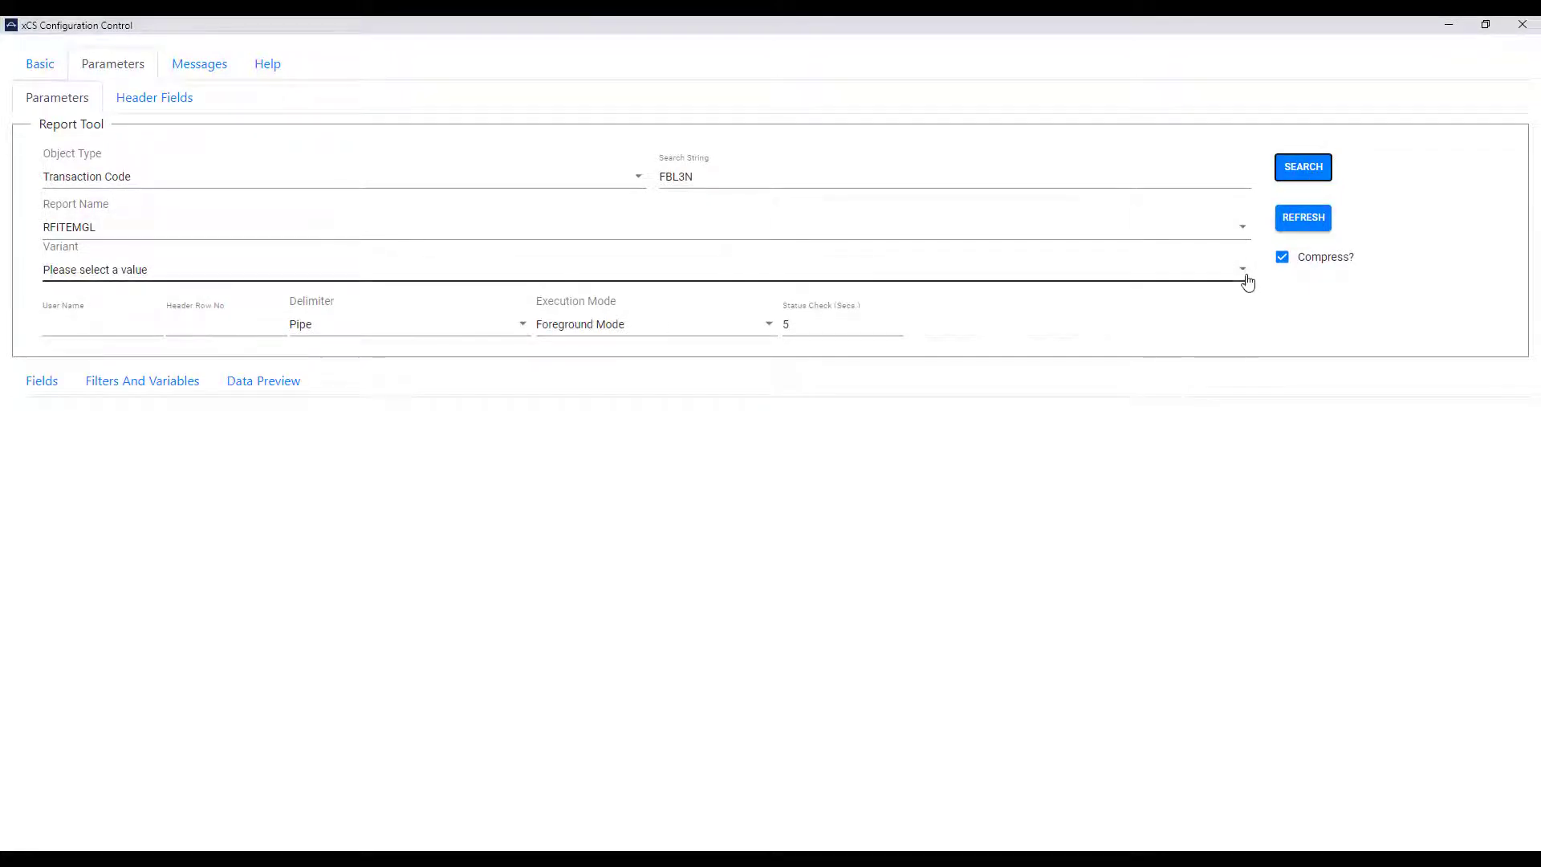
left_click(1244, 274)
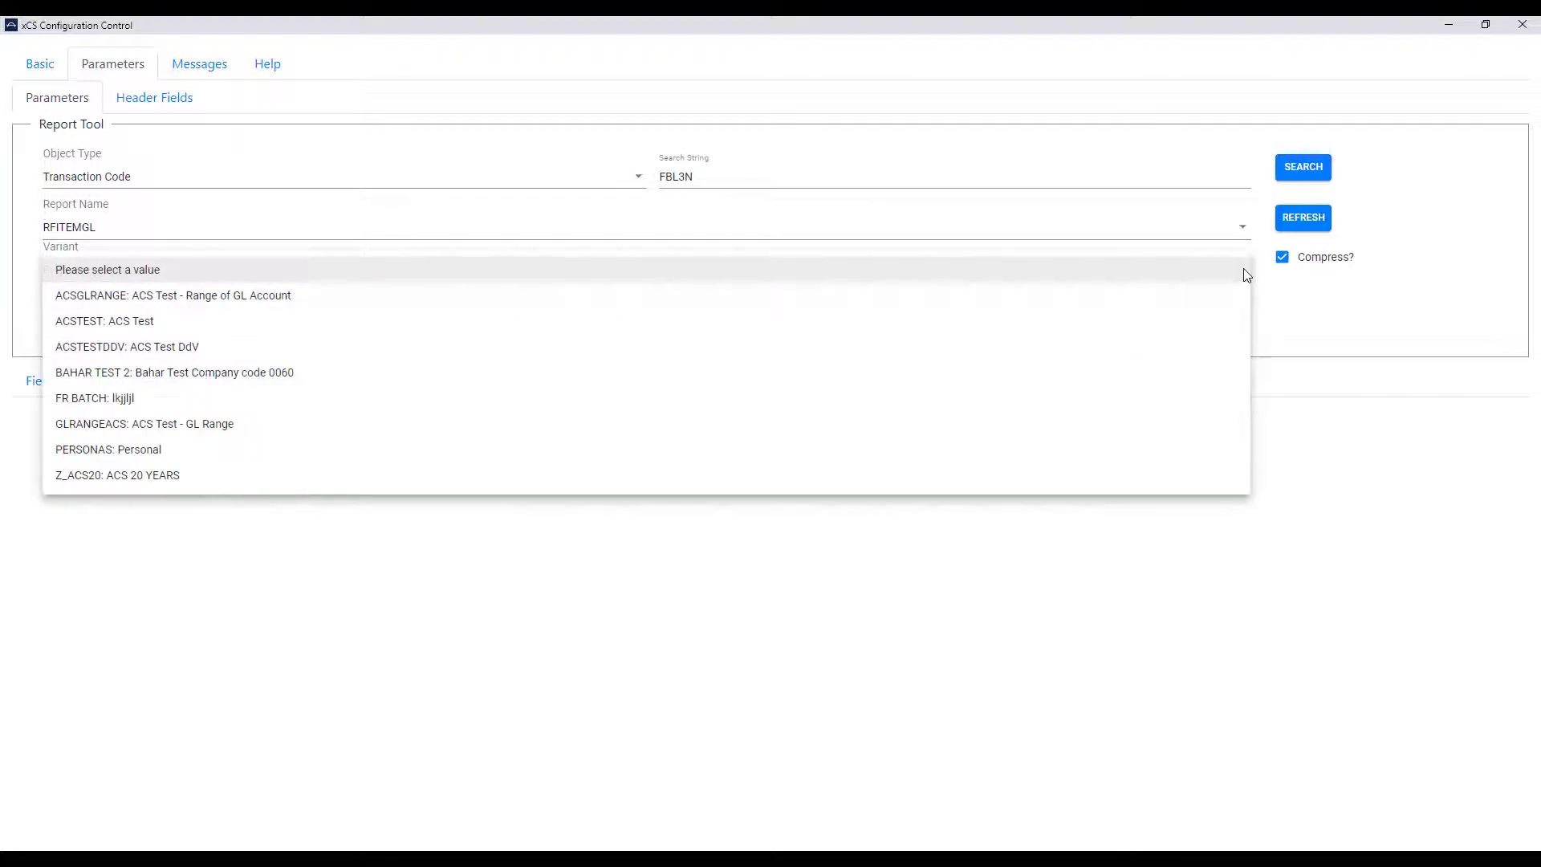
left_click(1009, 307)
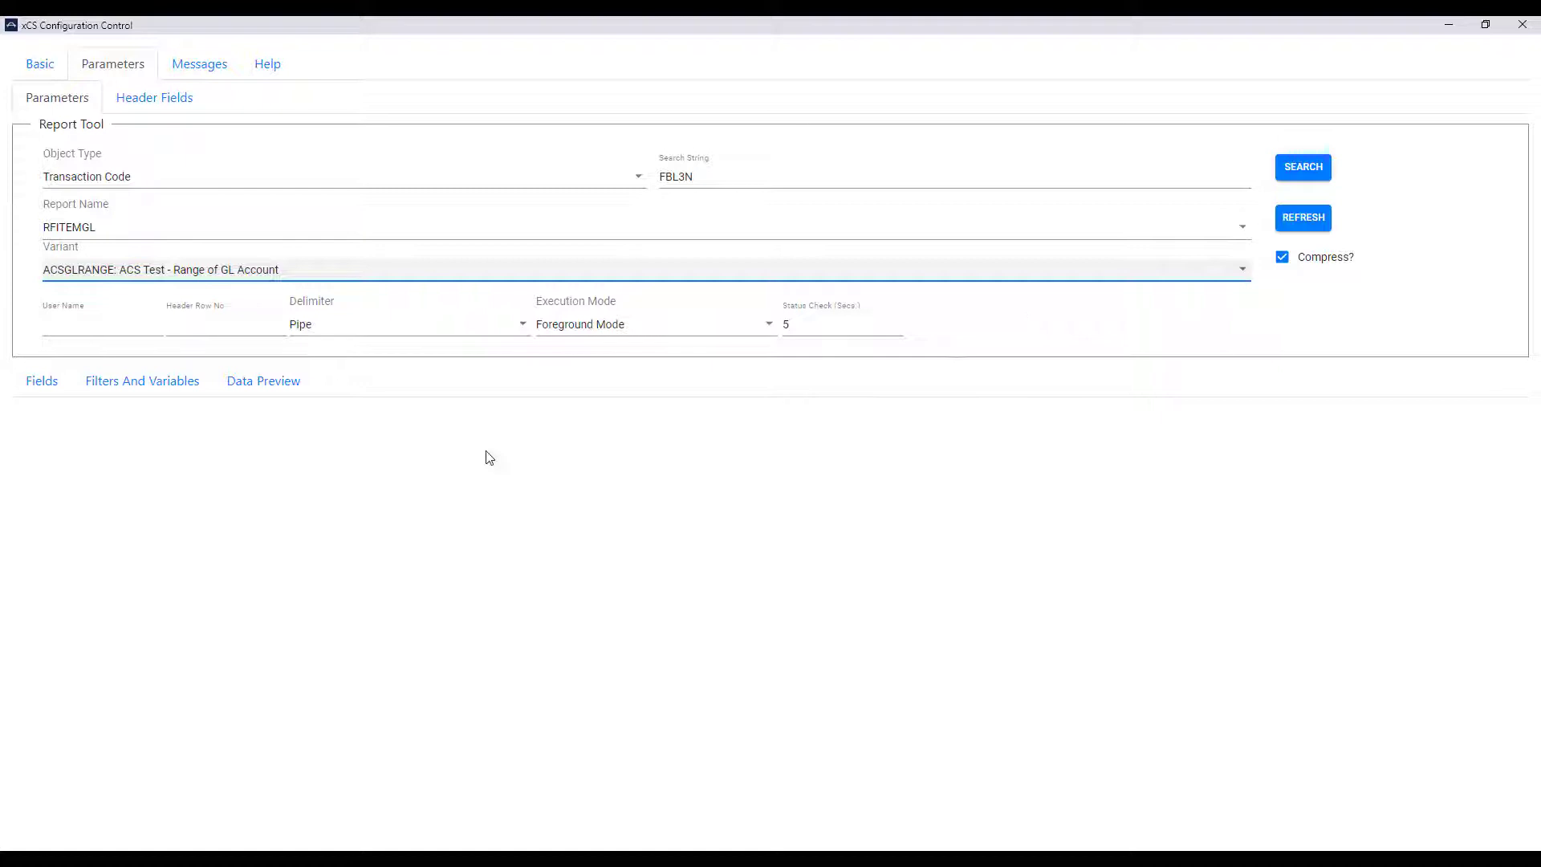
- Generate a raw preview and scroll the RFITEMGL sample output from G/L account 113100
left_click(285, 389)
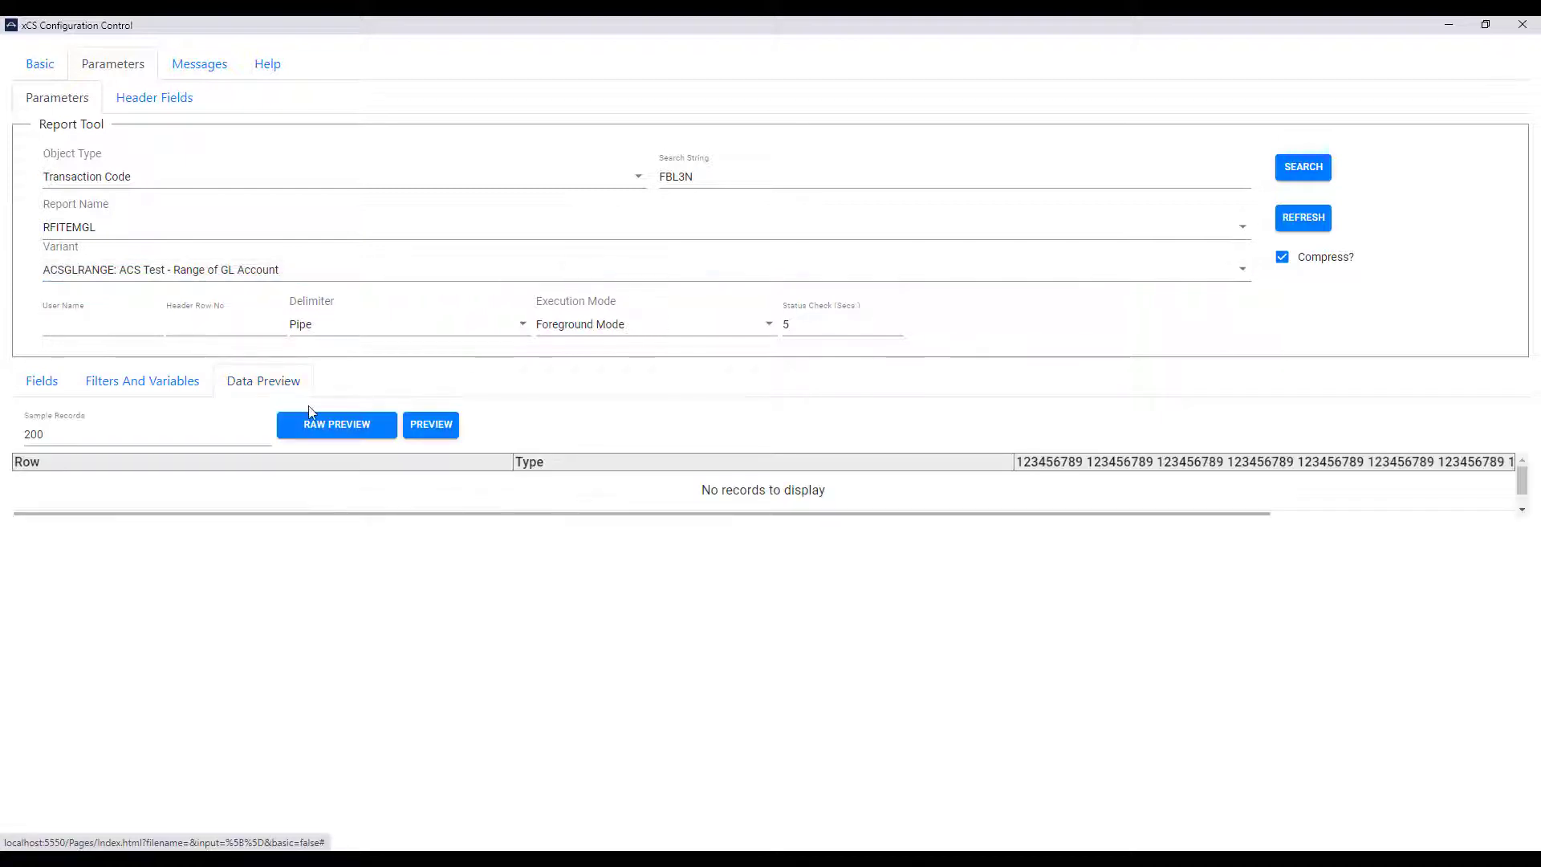
left_click(322, 425)
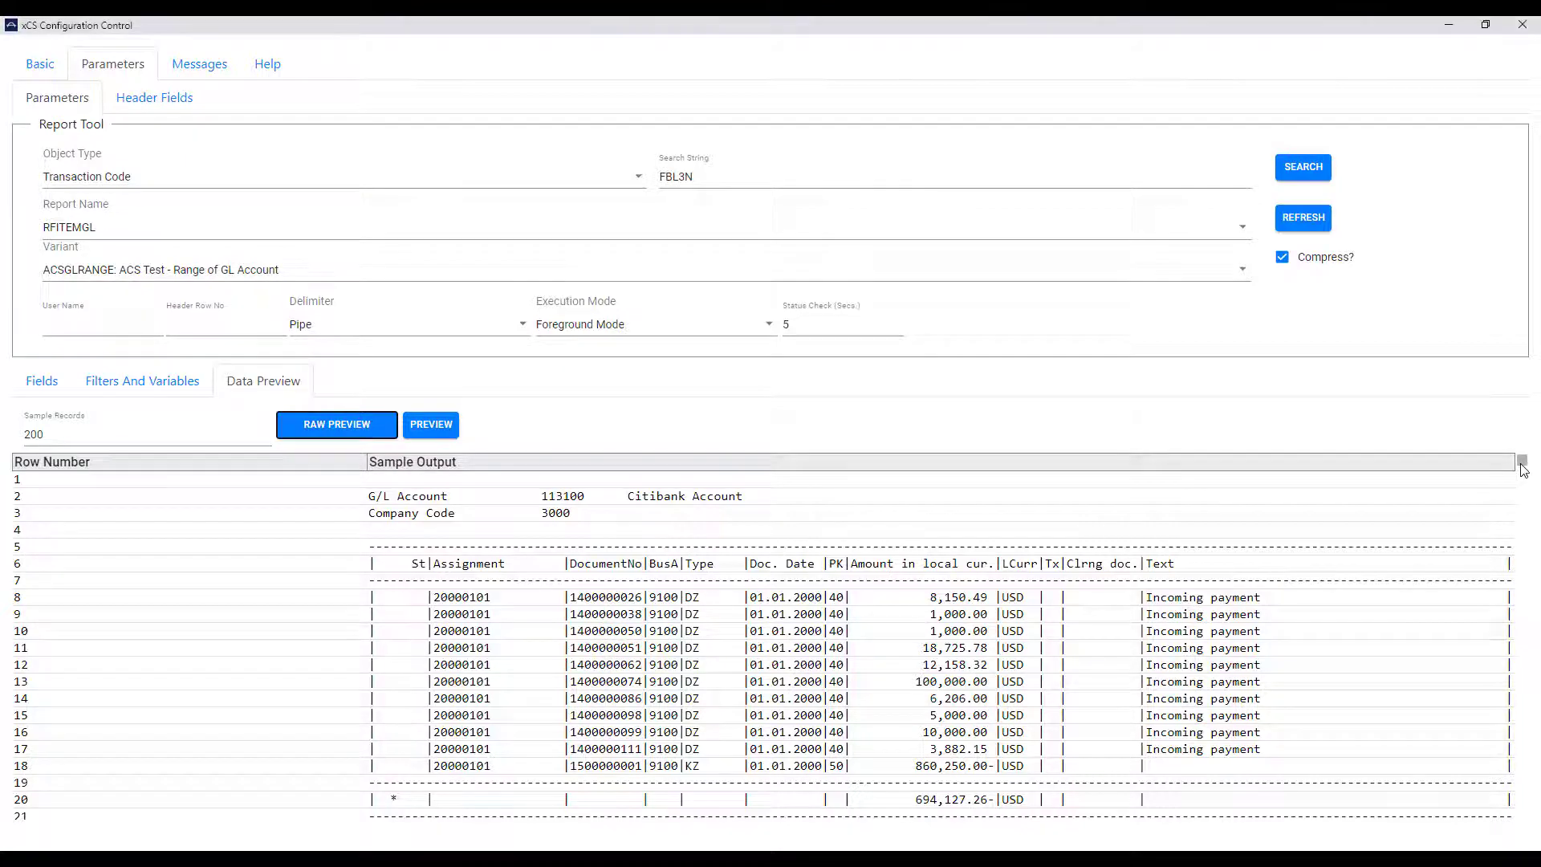
mouse_move(1523, 470)
left_mouse_down()
mouse_move(1531, 525)
mouse_move(1530, 470)
left_mouse_up()
- Parse the G/L Account and Company Code lines as header fields
right_click(404, 498)
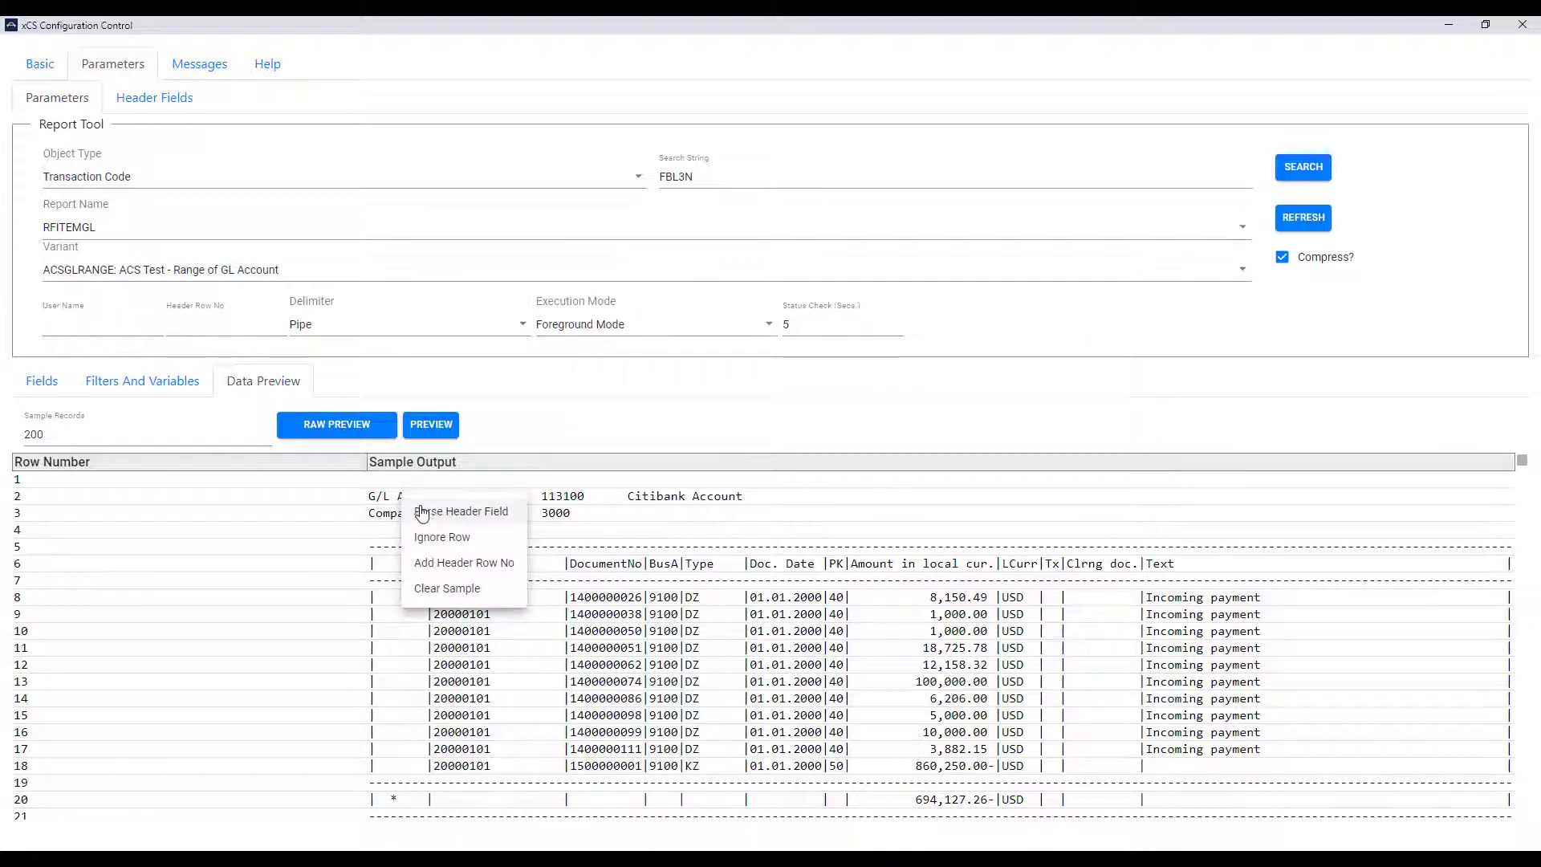
left_click(424, 515)
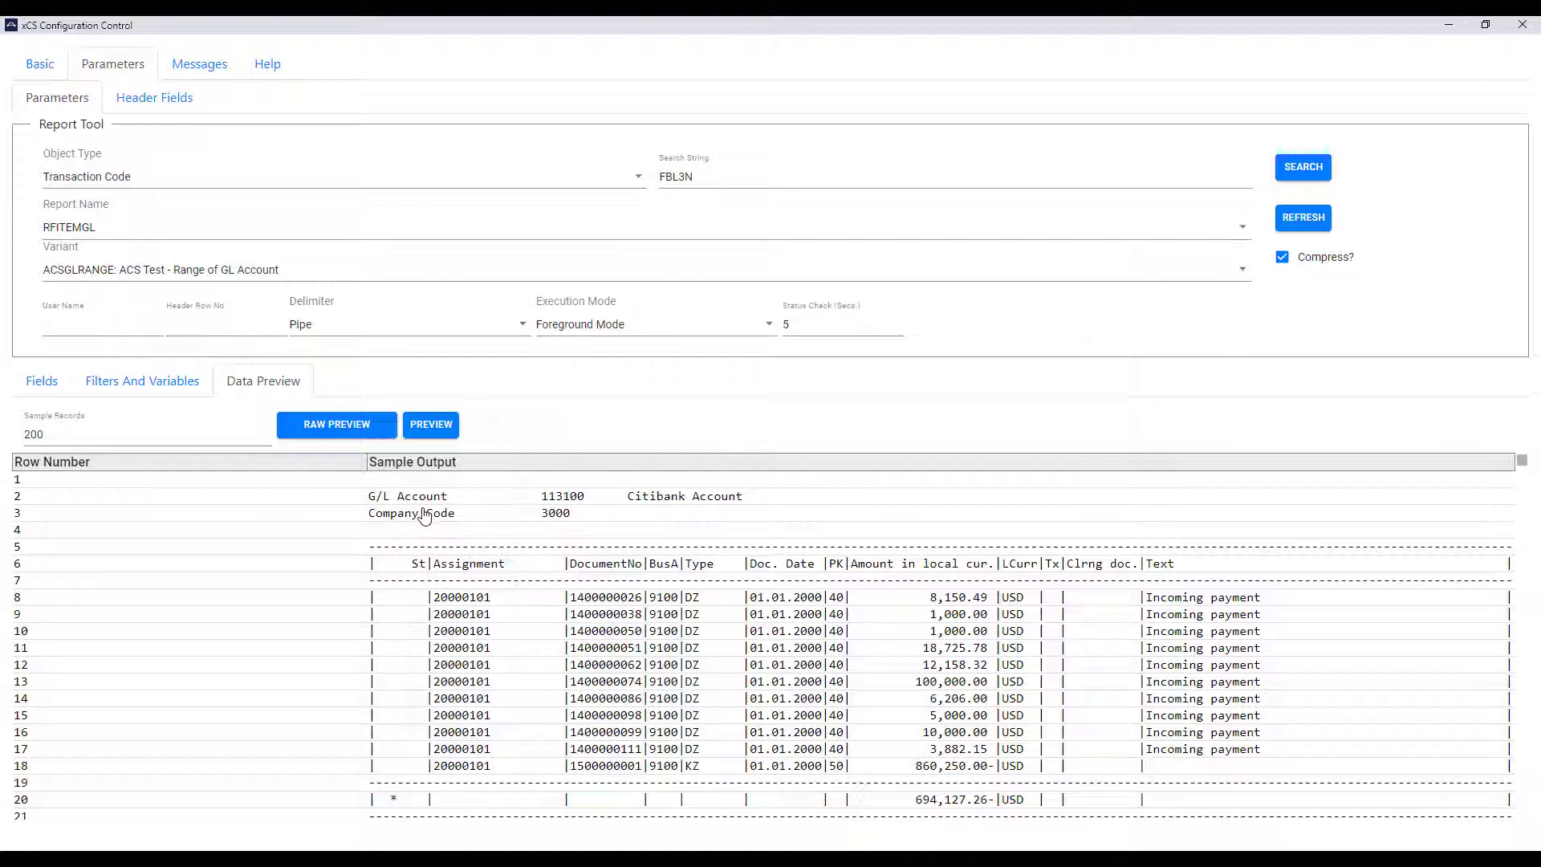
right_click(423, 516)
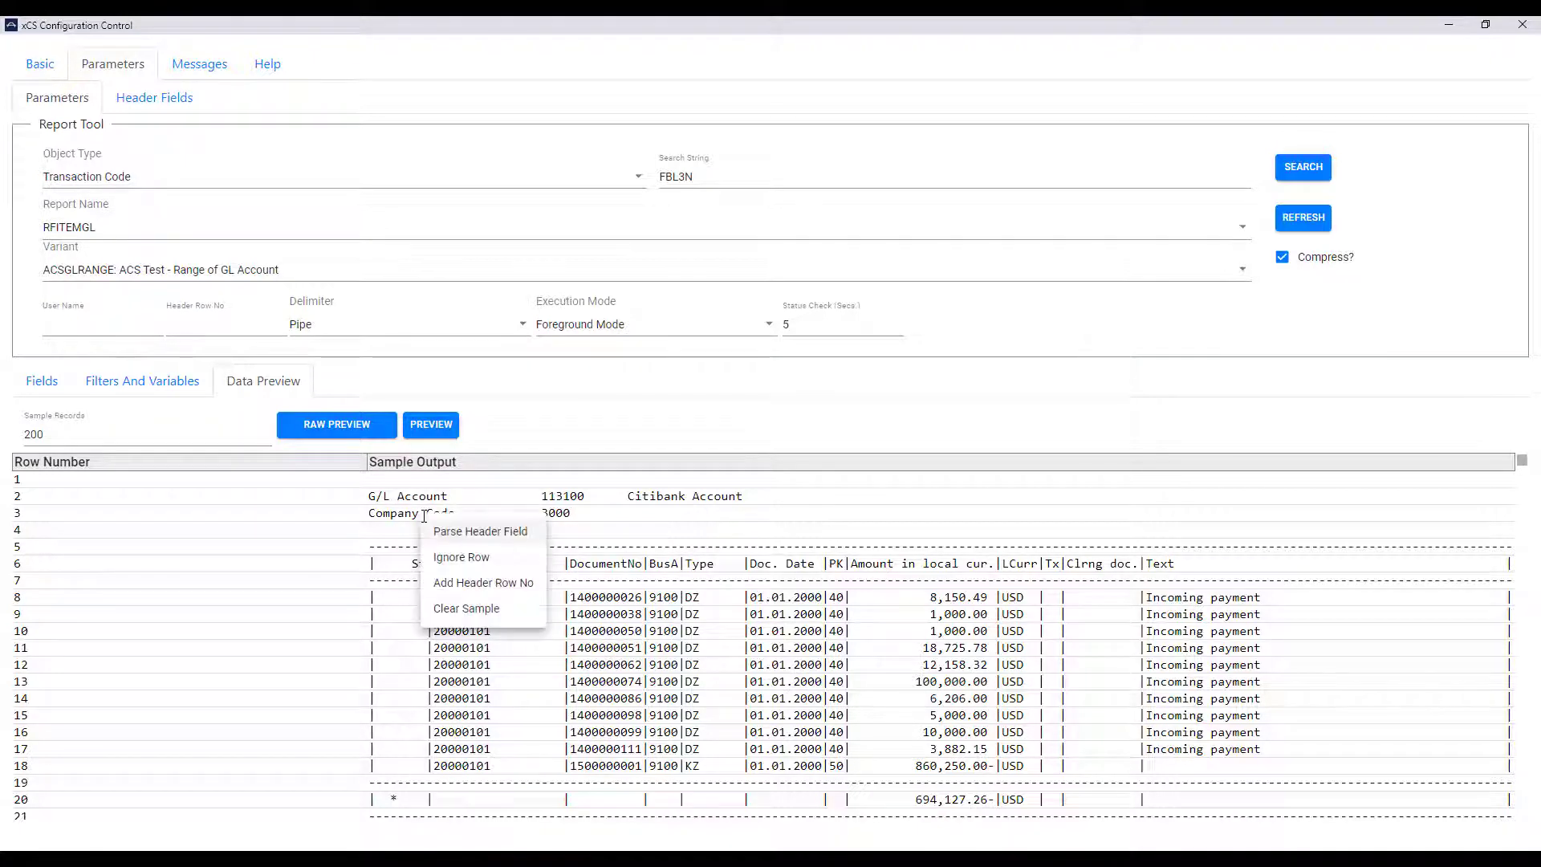
left_click(454, 535)
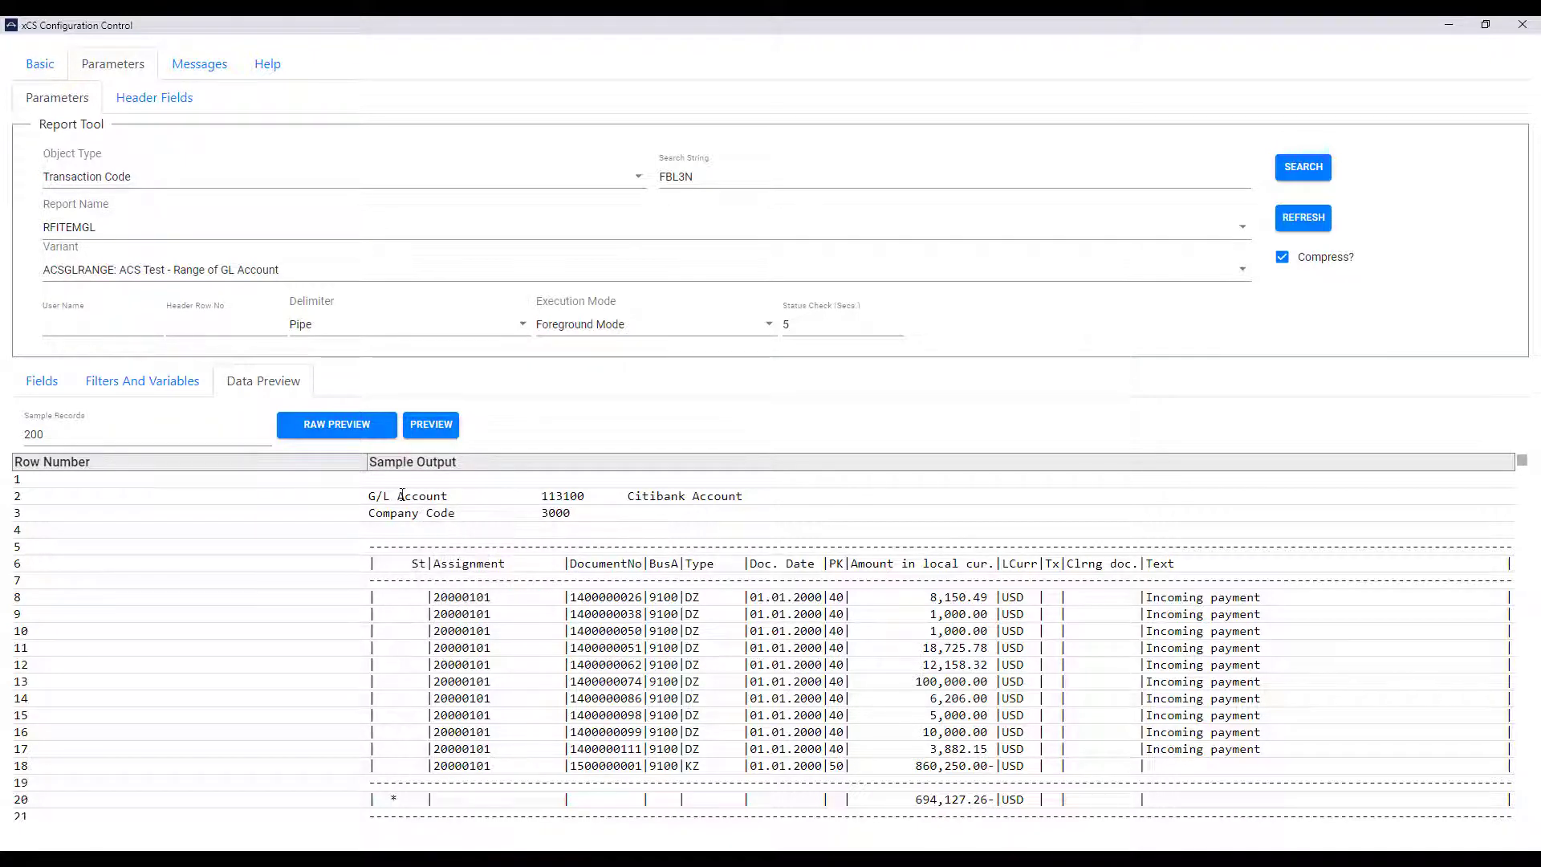
left_click(164, 101)
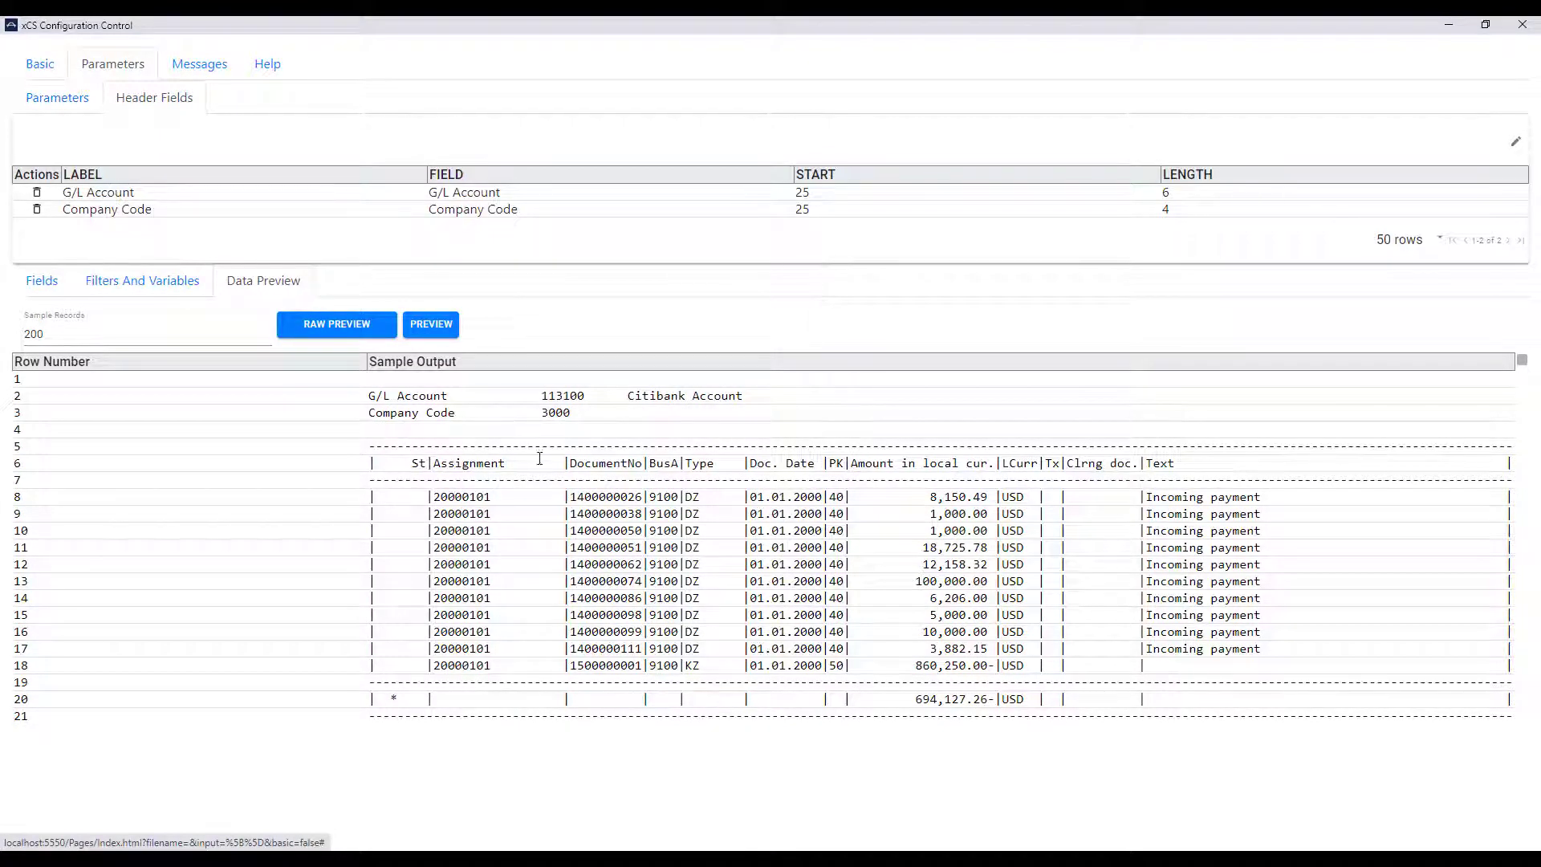
- Mark the column heading line as the header row and rerun the raw preview
right_click(444, 462)
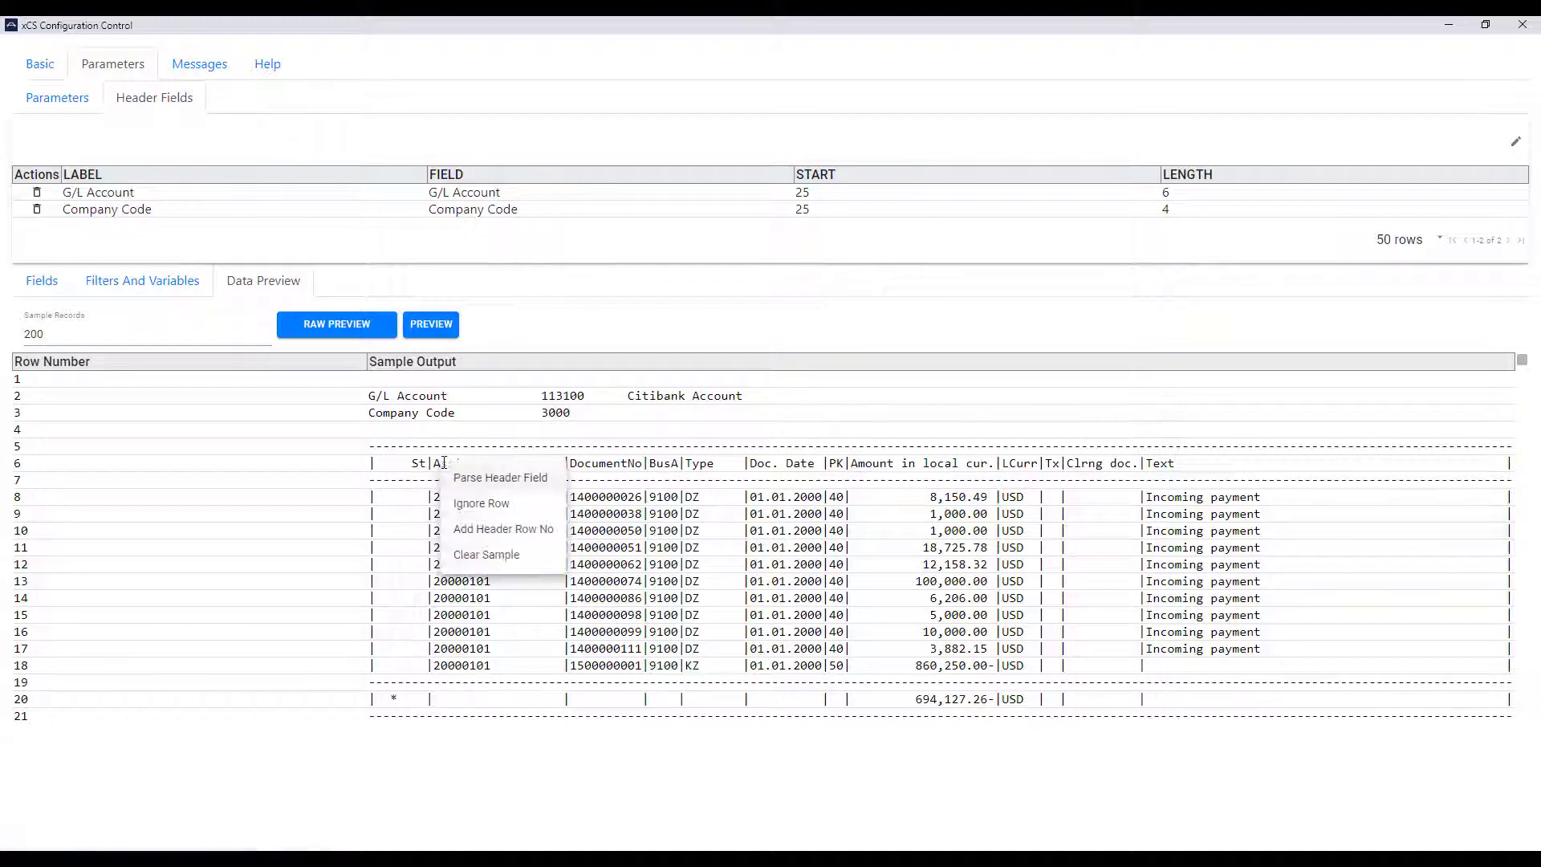
left_click(534, 541)
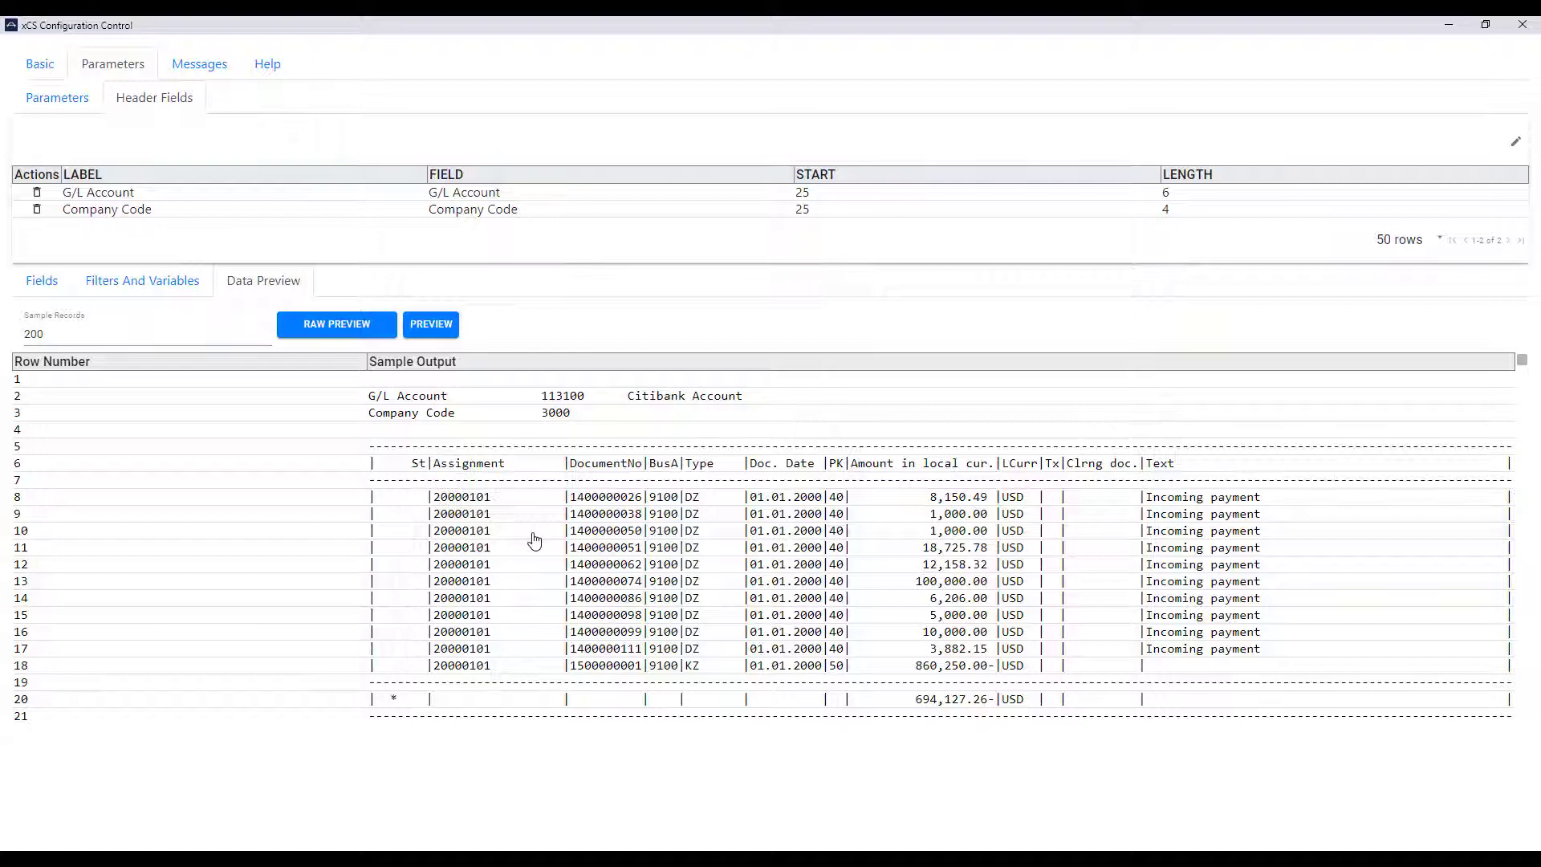
left_click(348, 332)
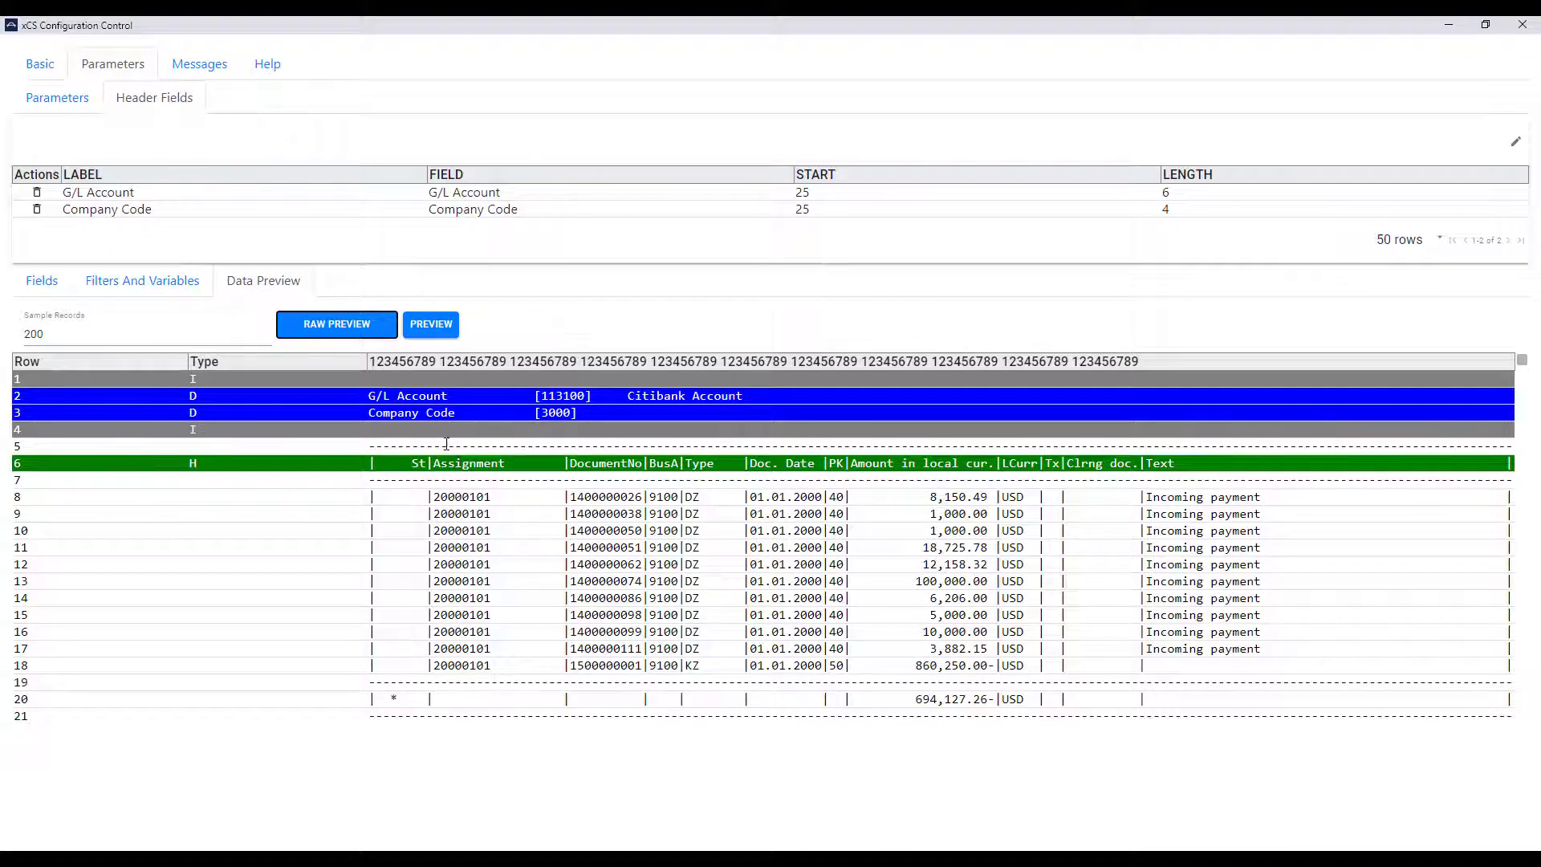
- Add ignore rules for the dashed separator lines and the asterisk total line
right_click(442, 446)
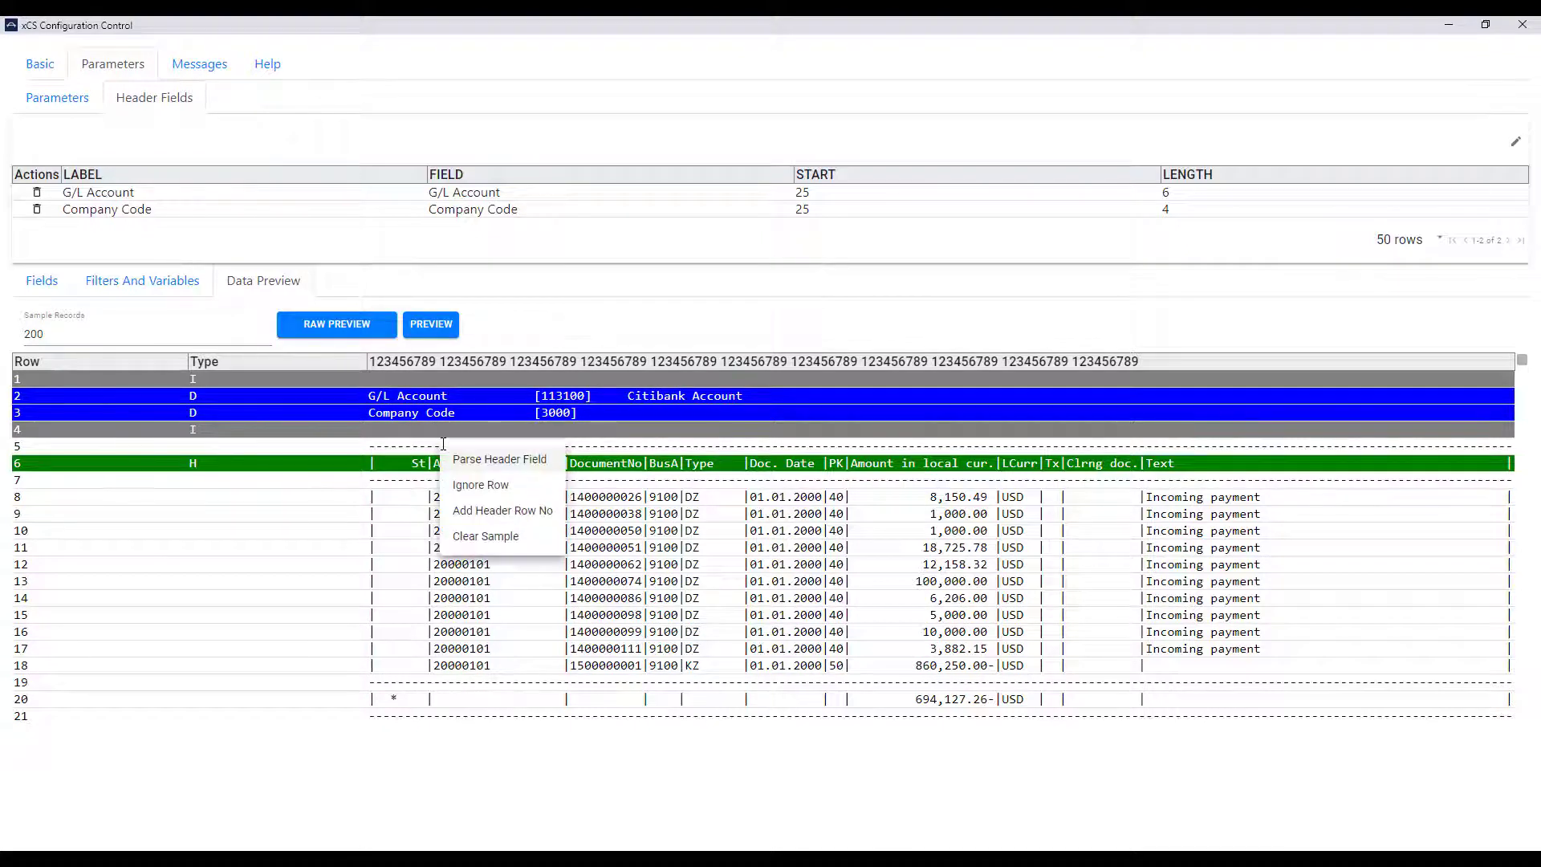
left_click(470, 486)
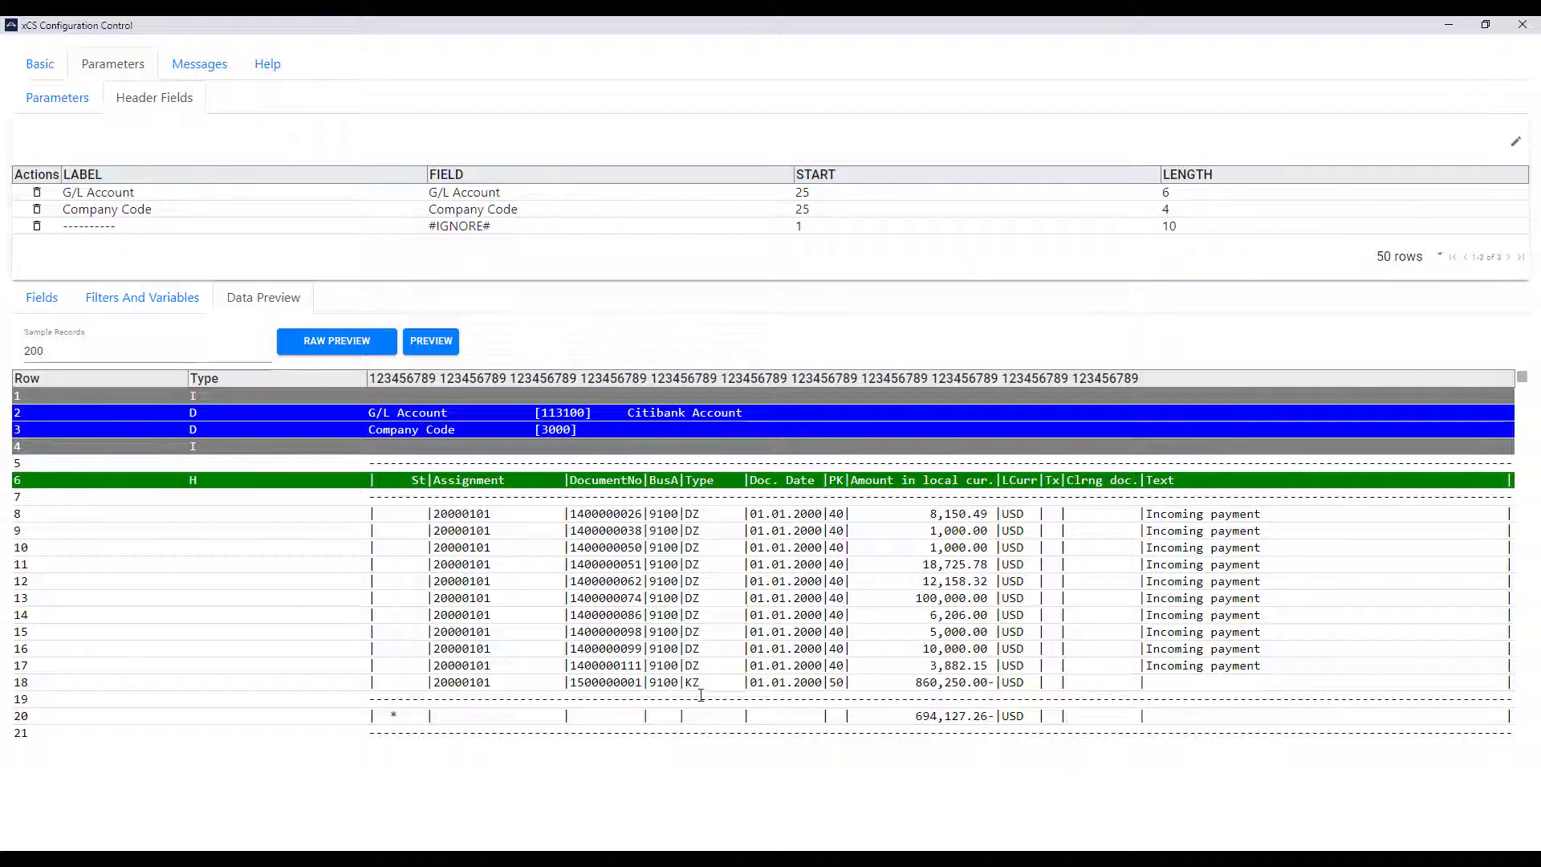
right_click(394, 717)
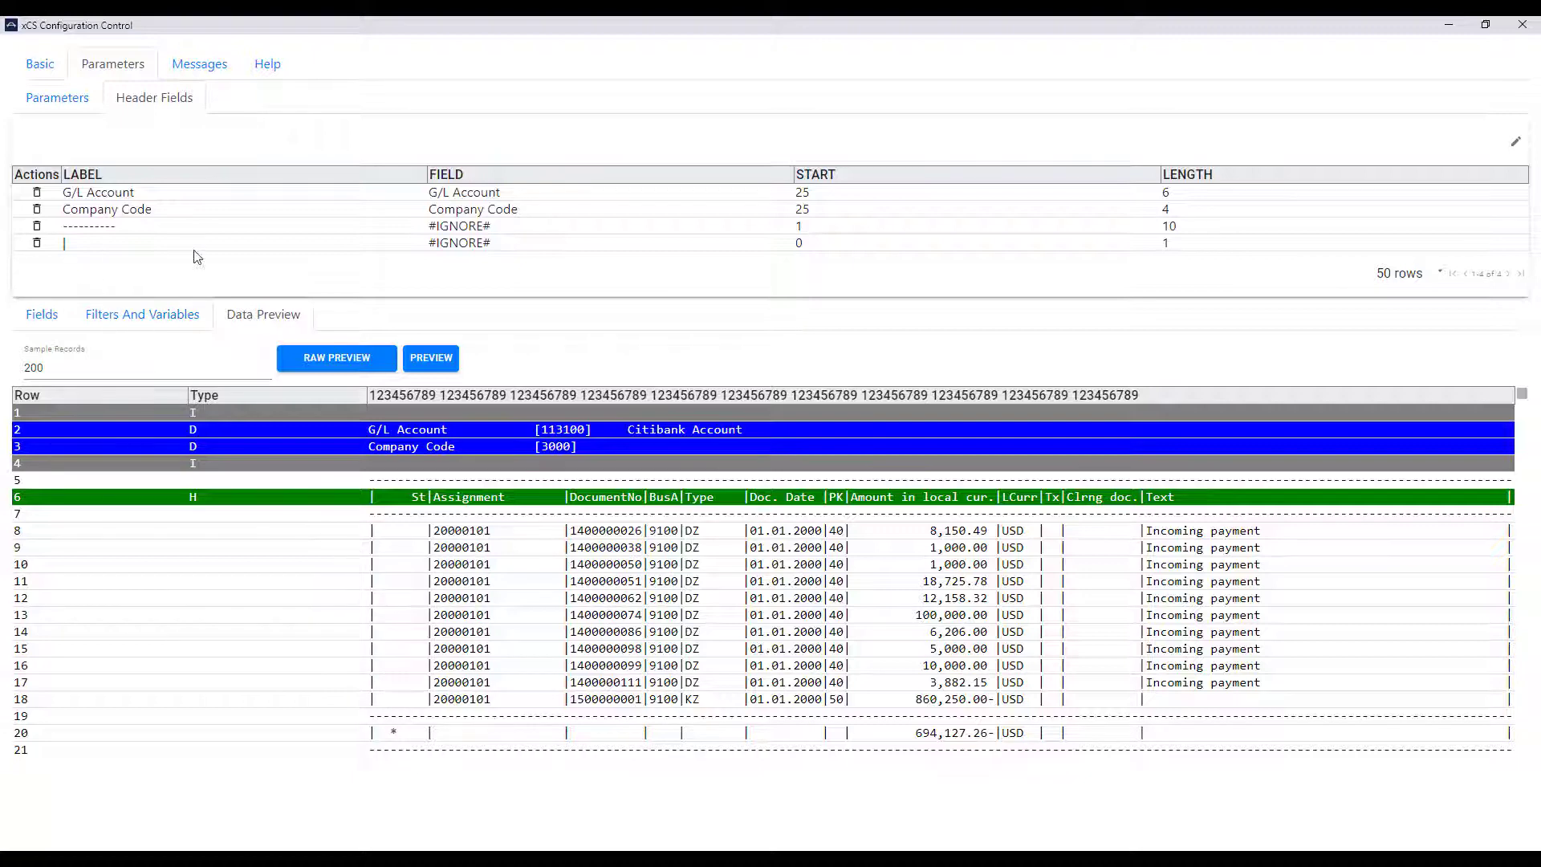
- Edit the second ignore rule's label and length, save, and recheck the raw preview
left_click(1516, 141)
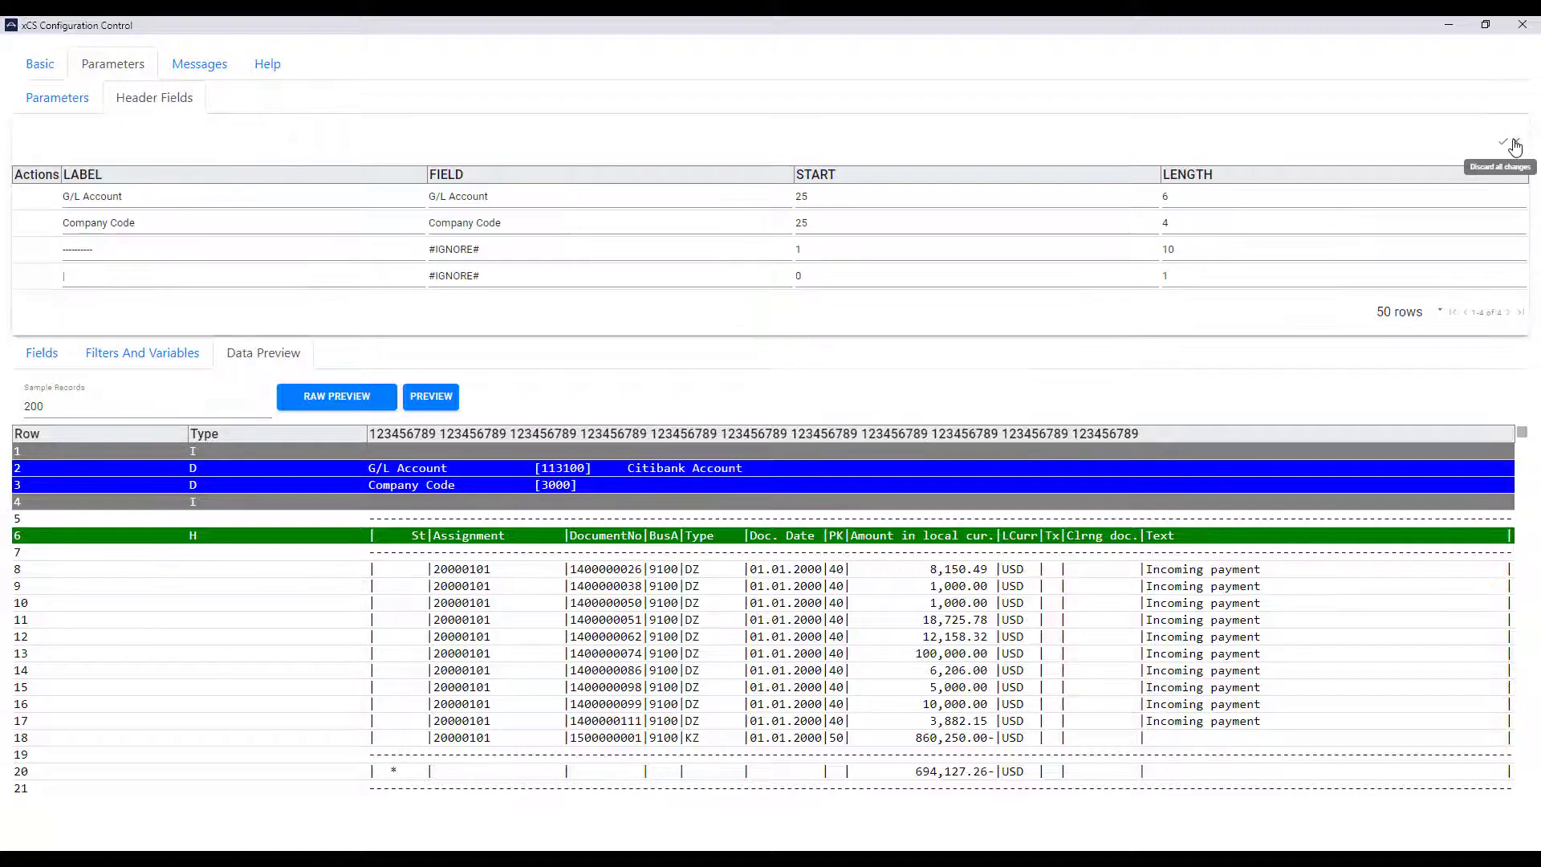
left_click(298, 275)
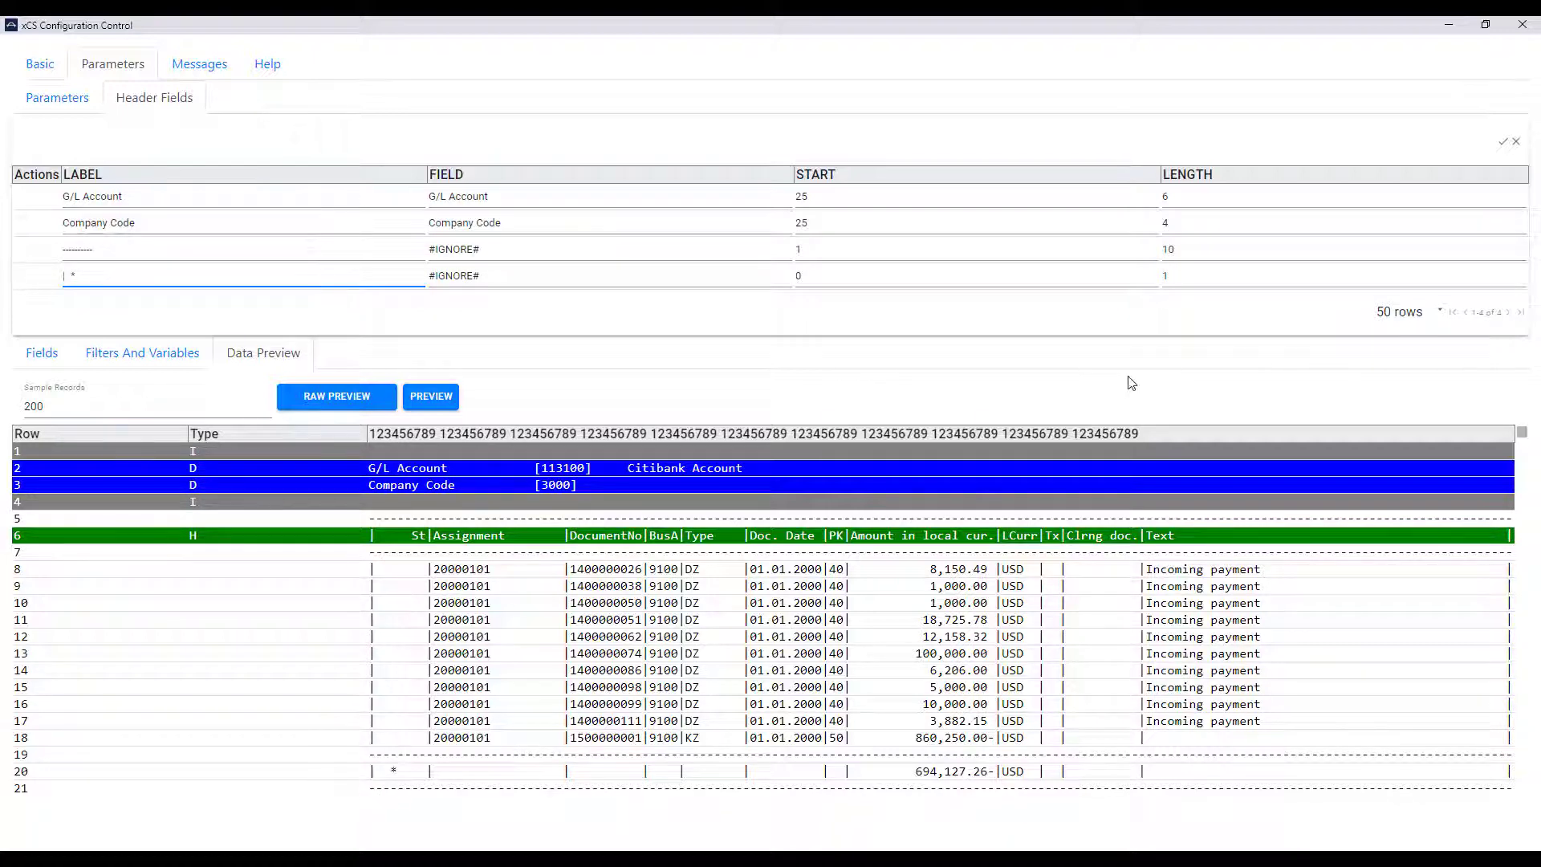
left_click(1196, 273)
type("4")
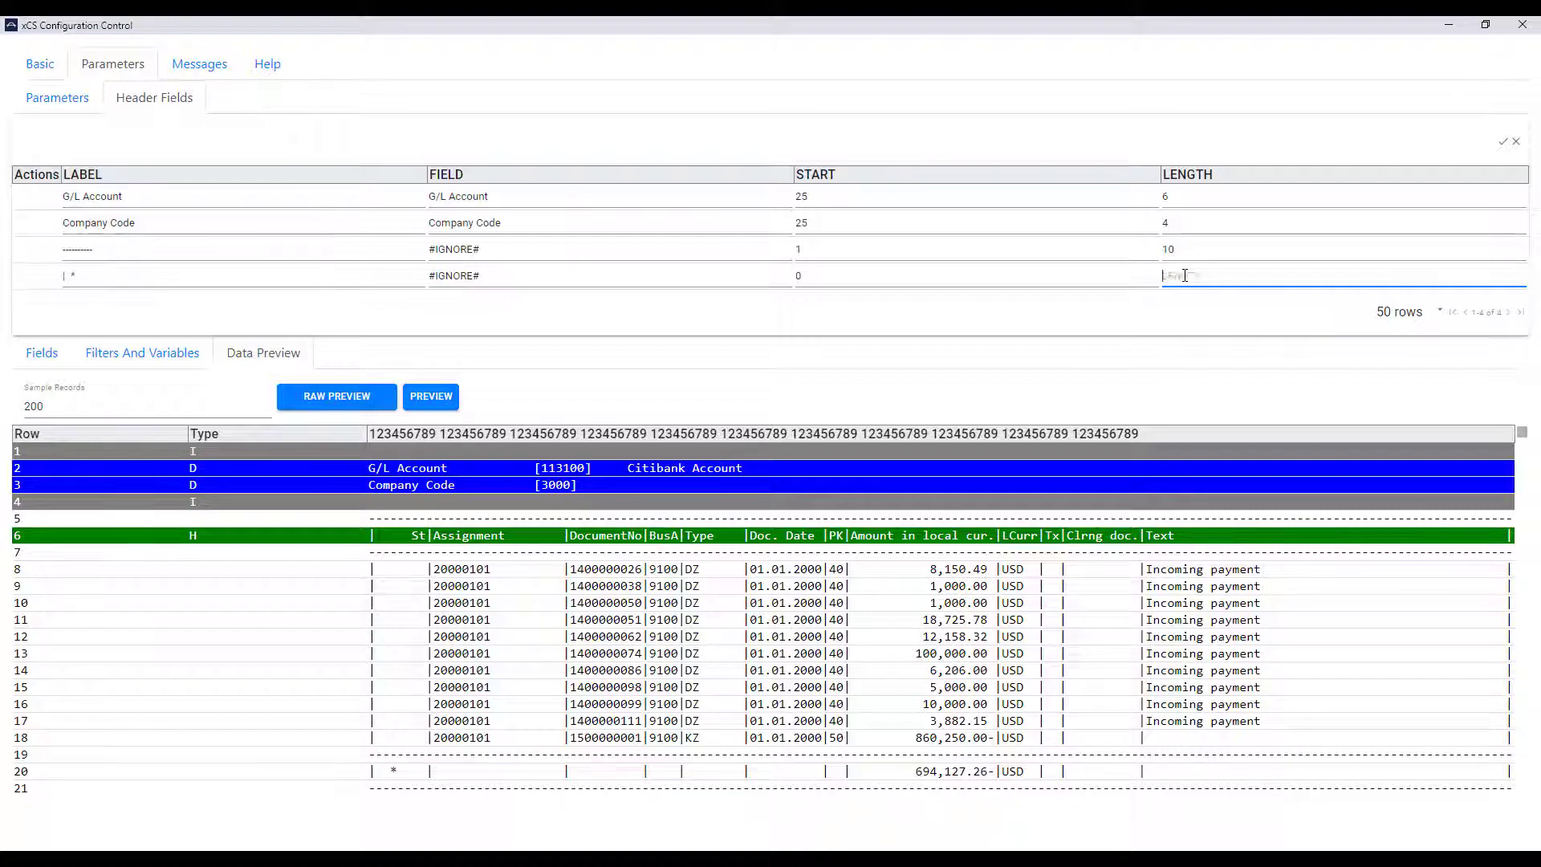
left_click(1502, 143)
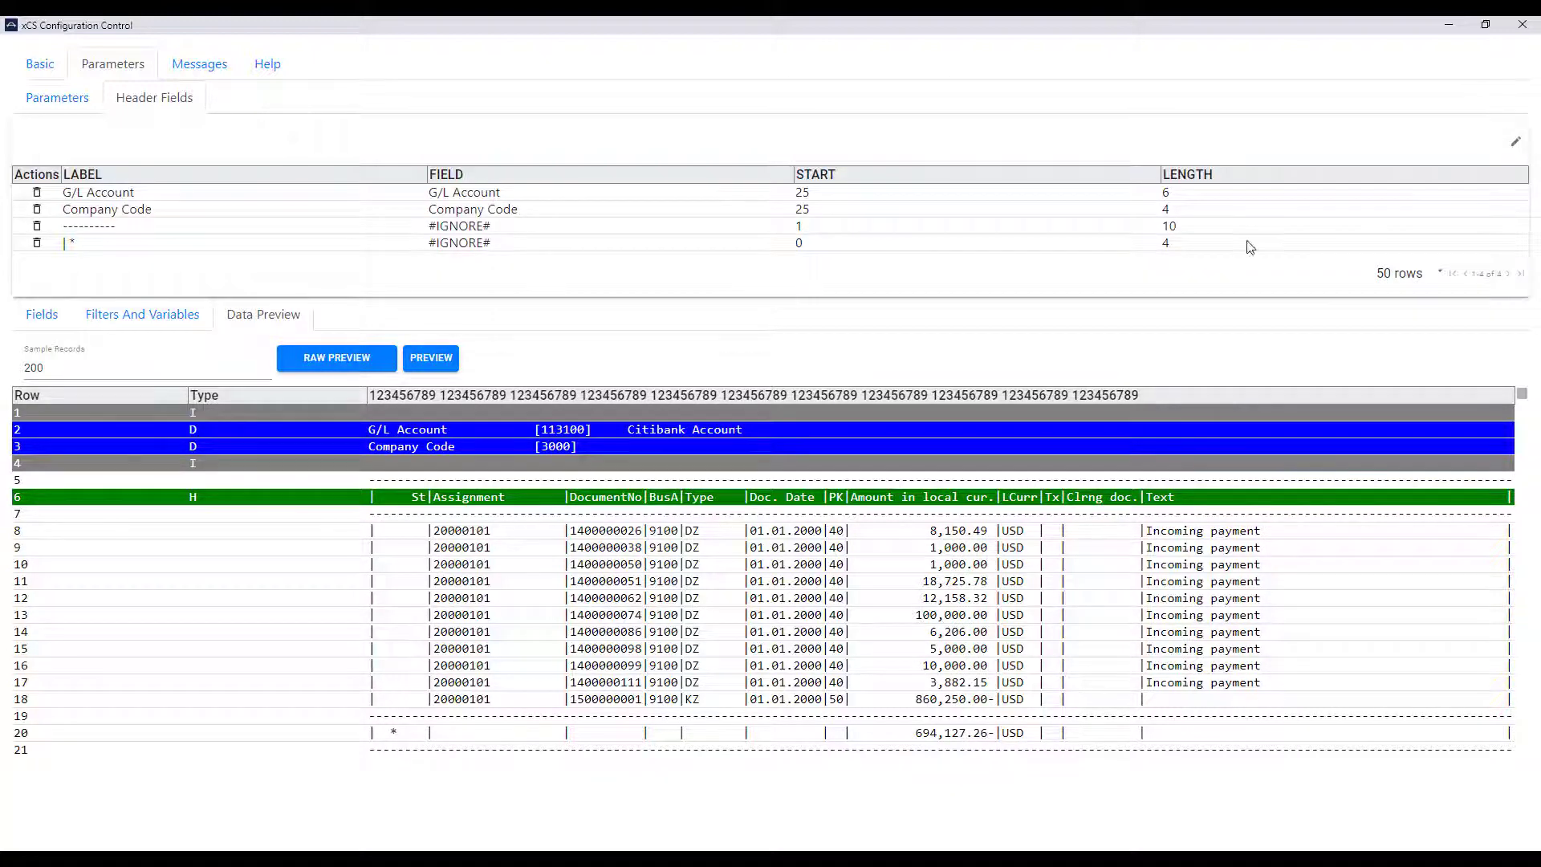
left_click(369, 358)
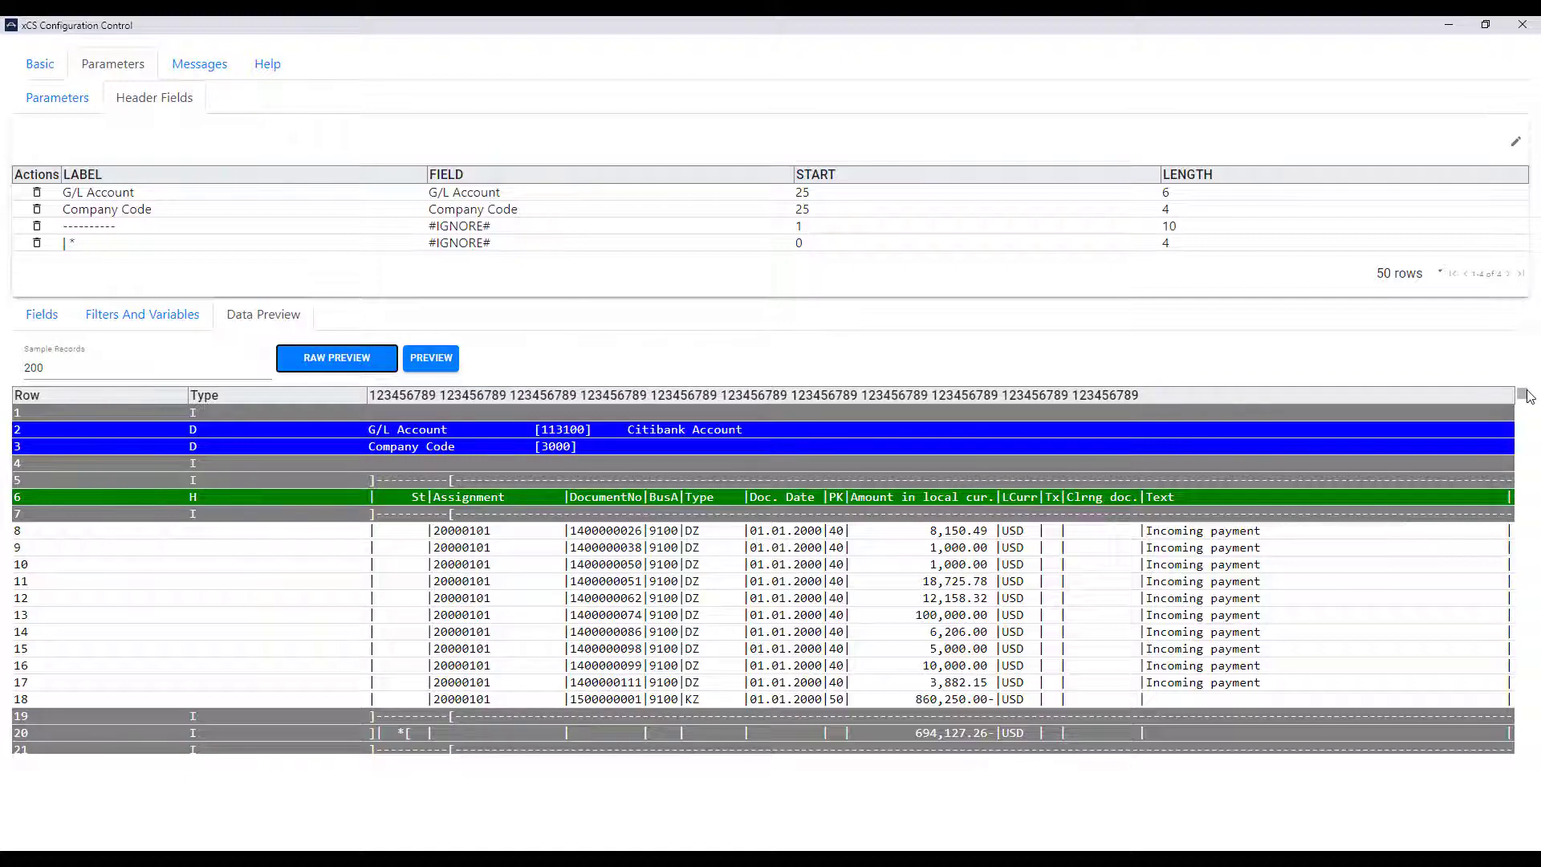
- Check later accounts in the raw preview, then view the parsed line-item table
left_click_drag(1526, 395, 1526, 453)
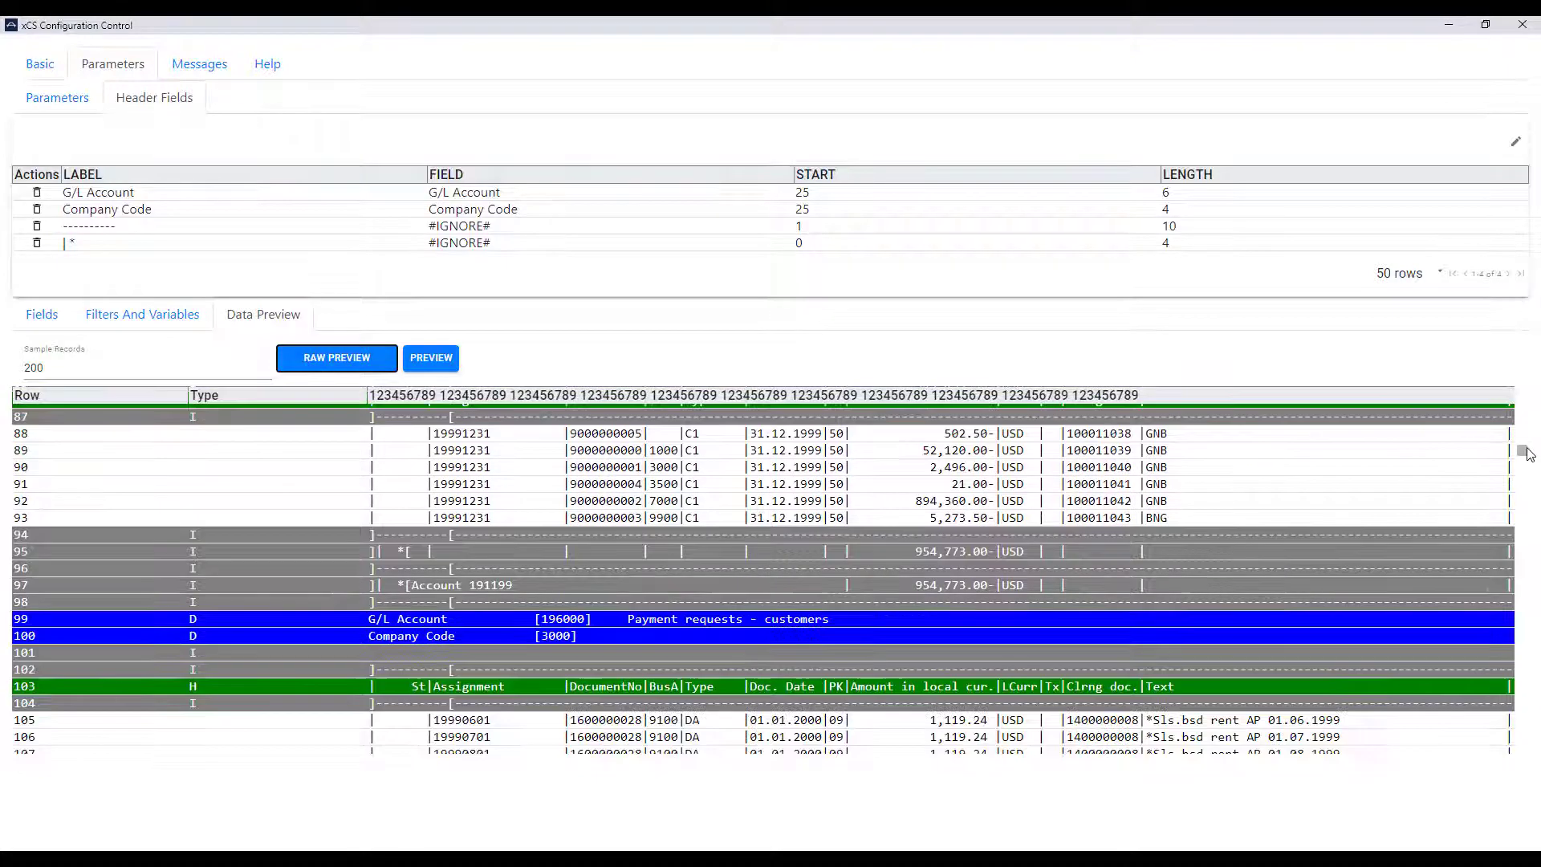
left_click(440, 363)
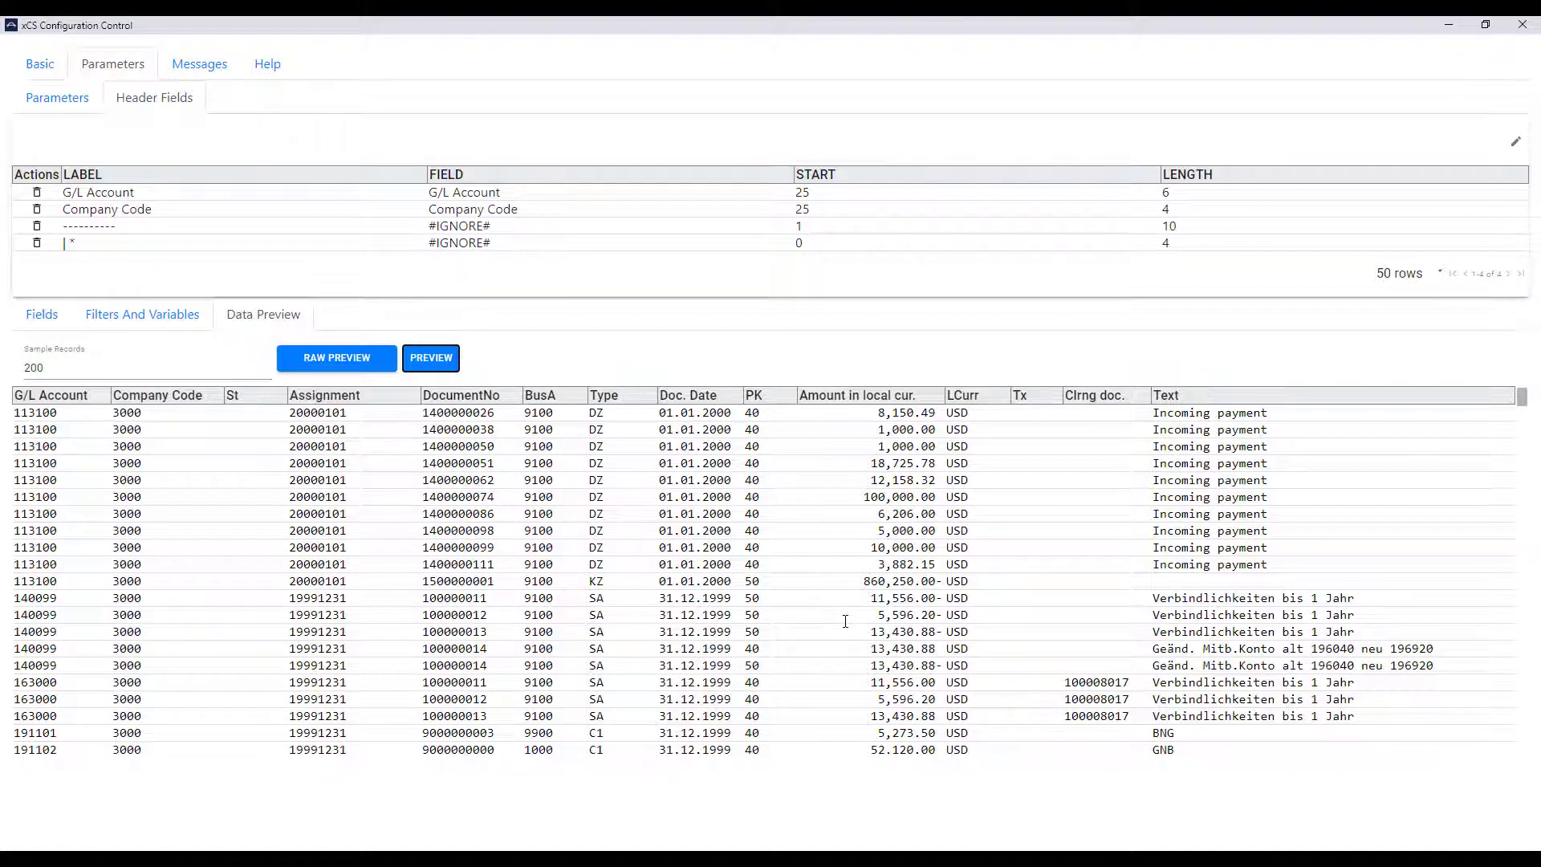
- Save the configuration as Tcode Extract 503 and close the configuration window
left_click(43, 69)
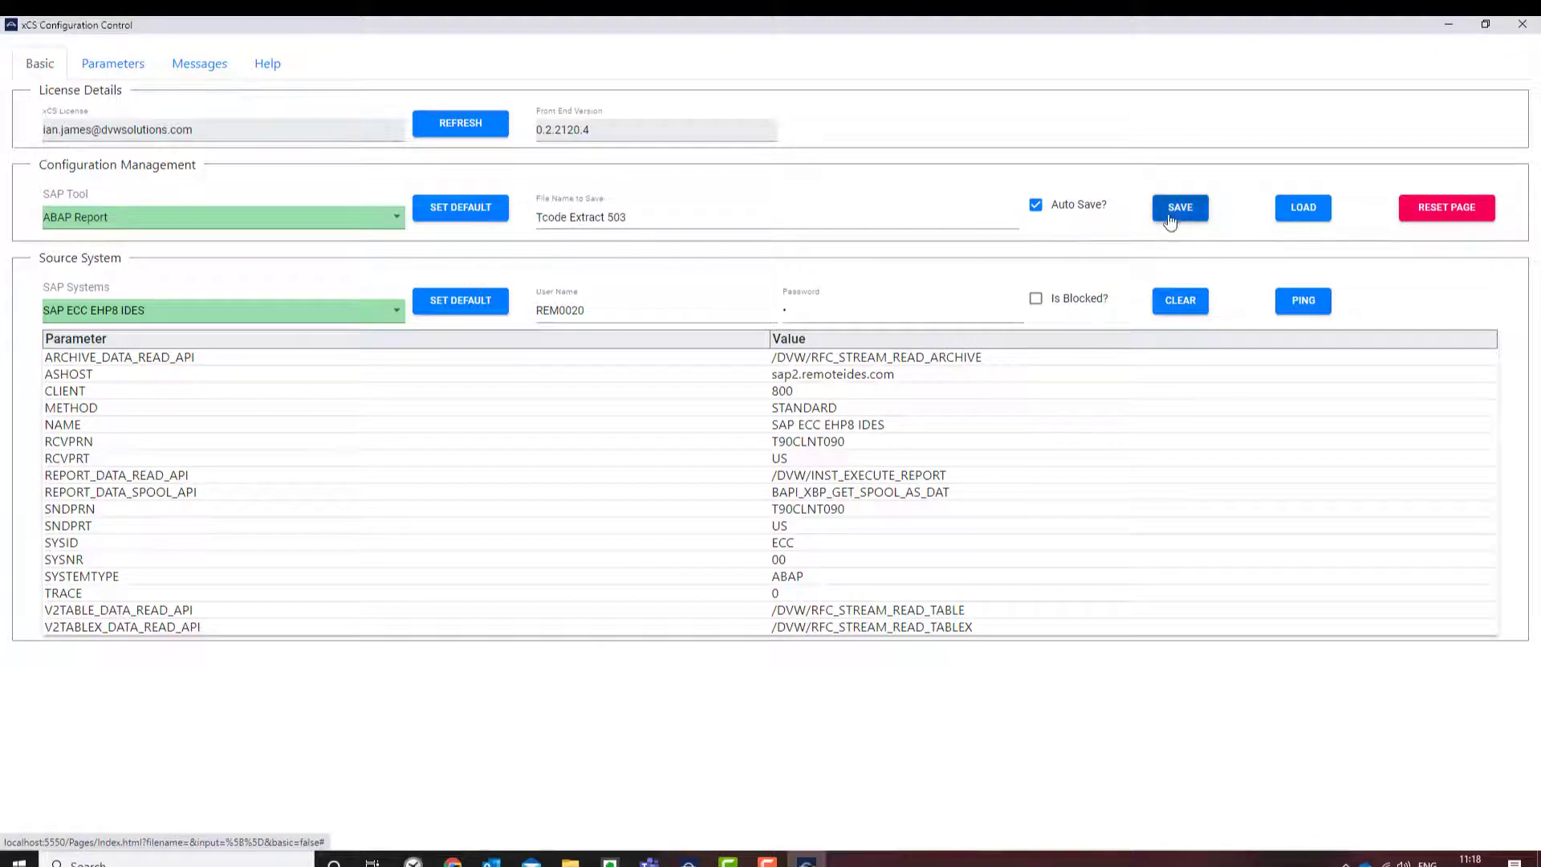
left_click(1178, 215)
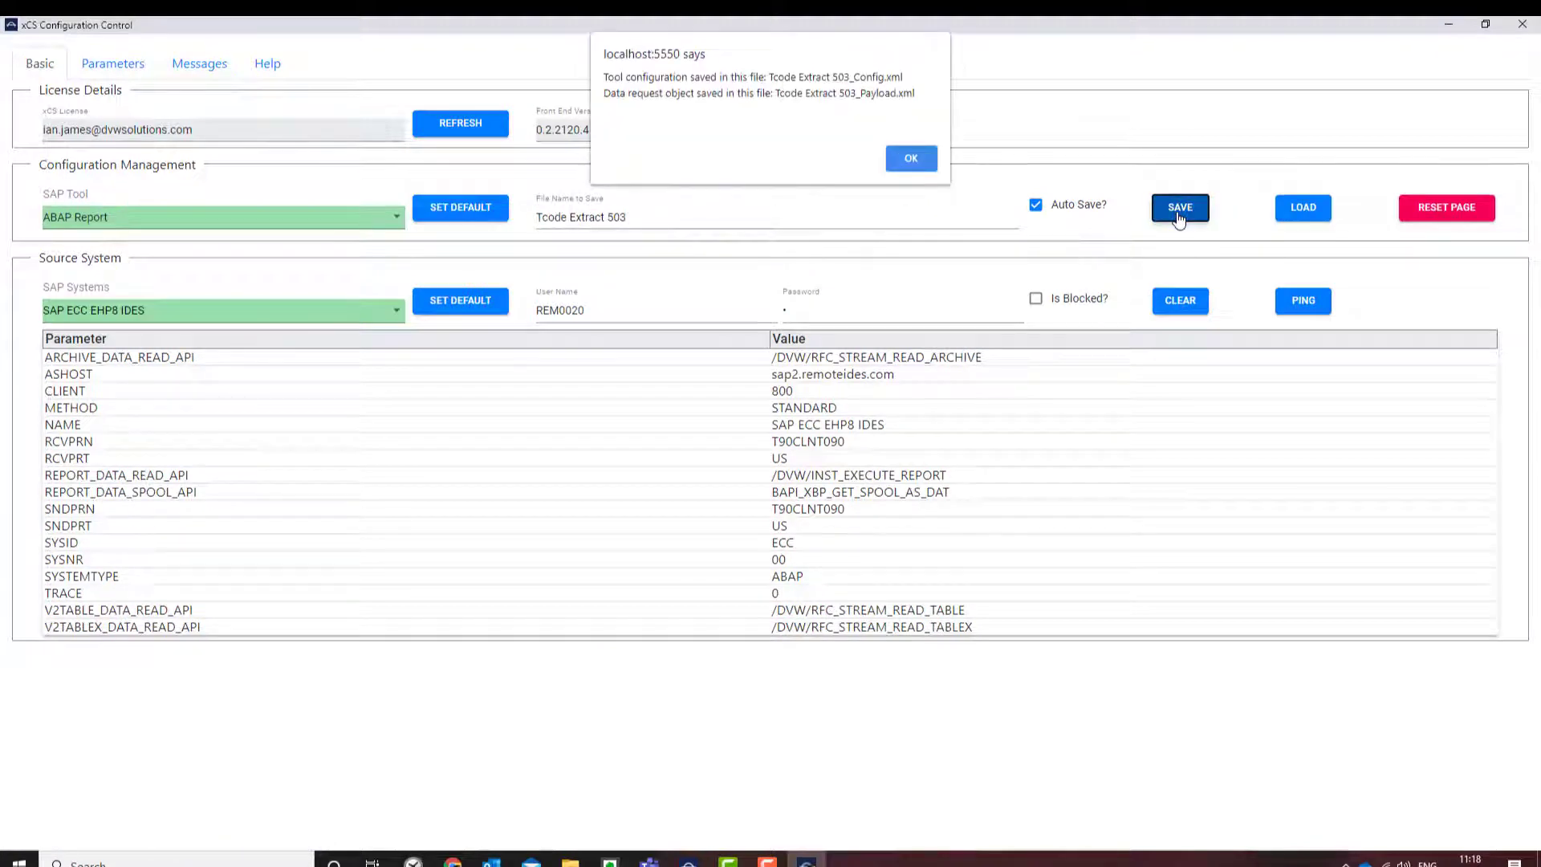
left_click(921, 163)
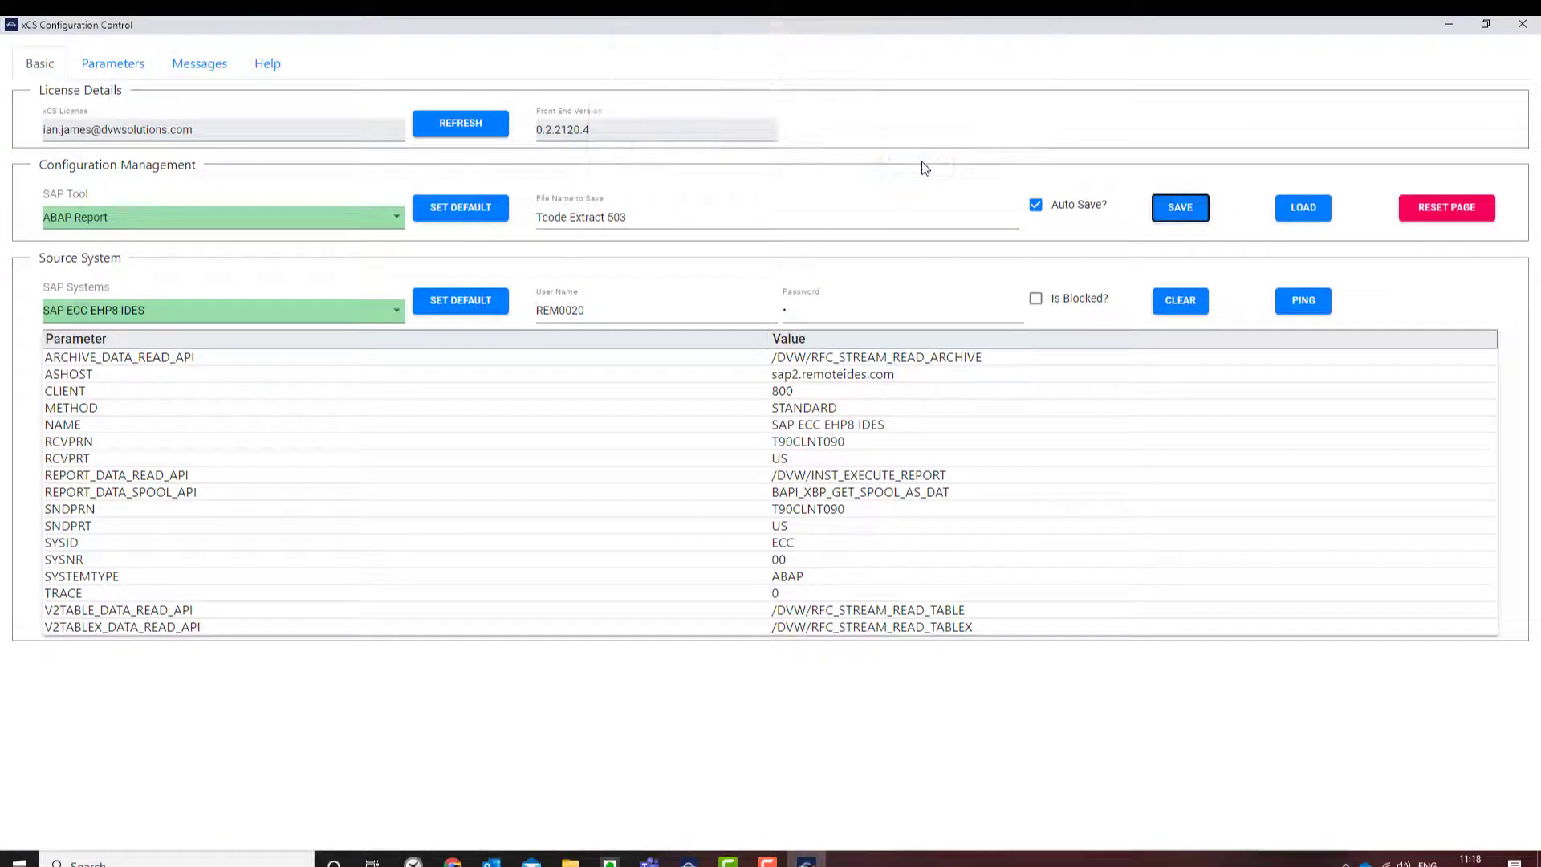
left_click(1522, 24)
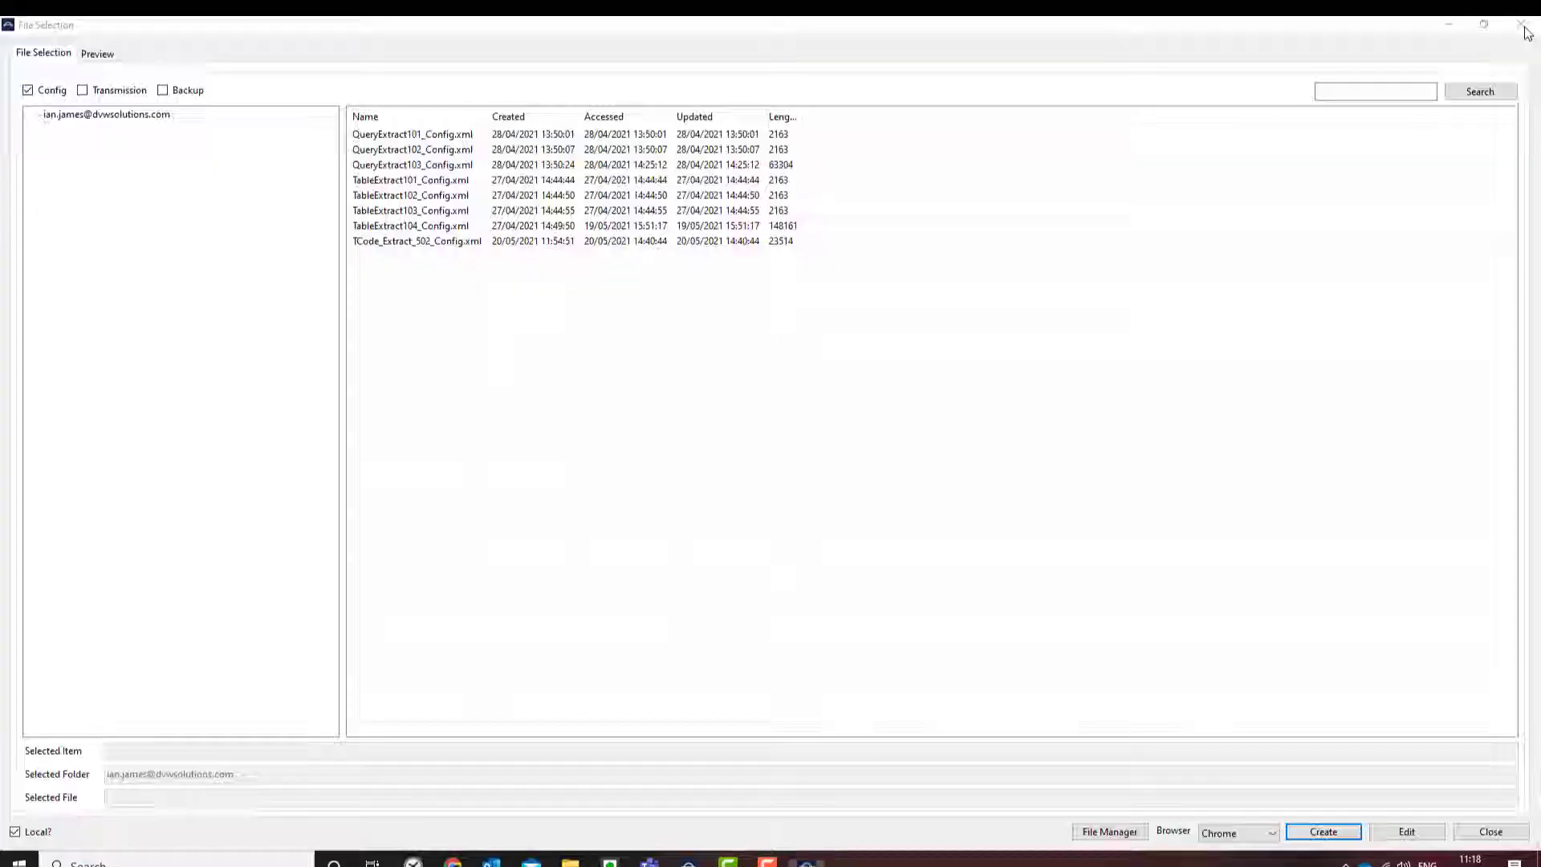
- Refresh the file list and copy the OData URL of Tcode_Extract_503_Config.xml
right_click(139, 121)
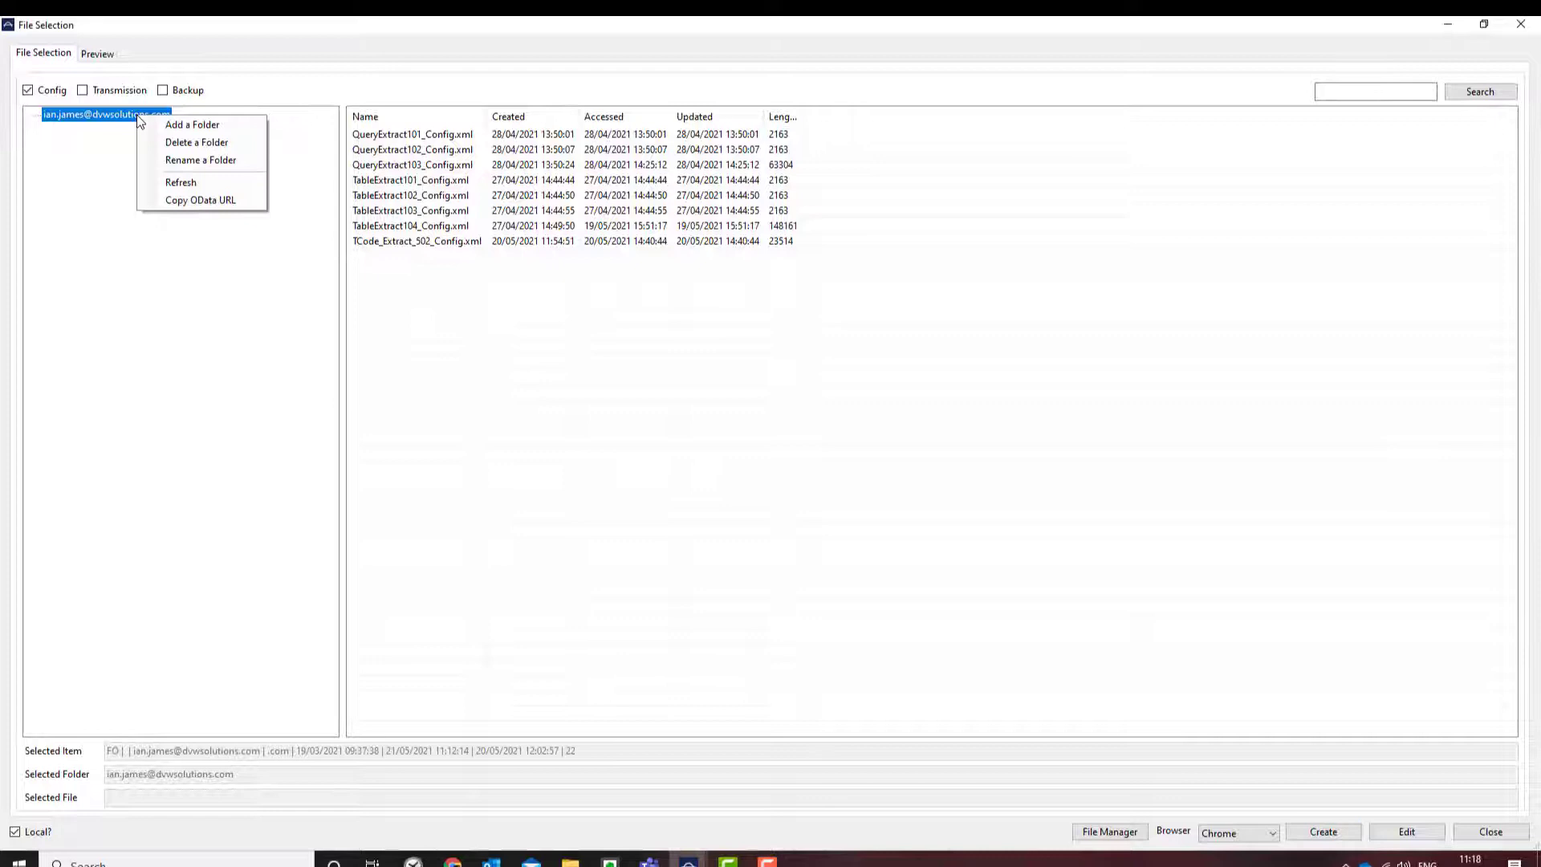
left_click(181, 182)
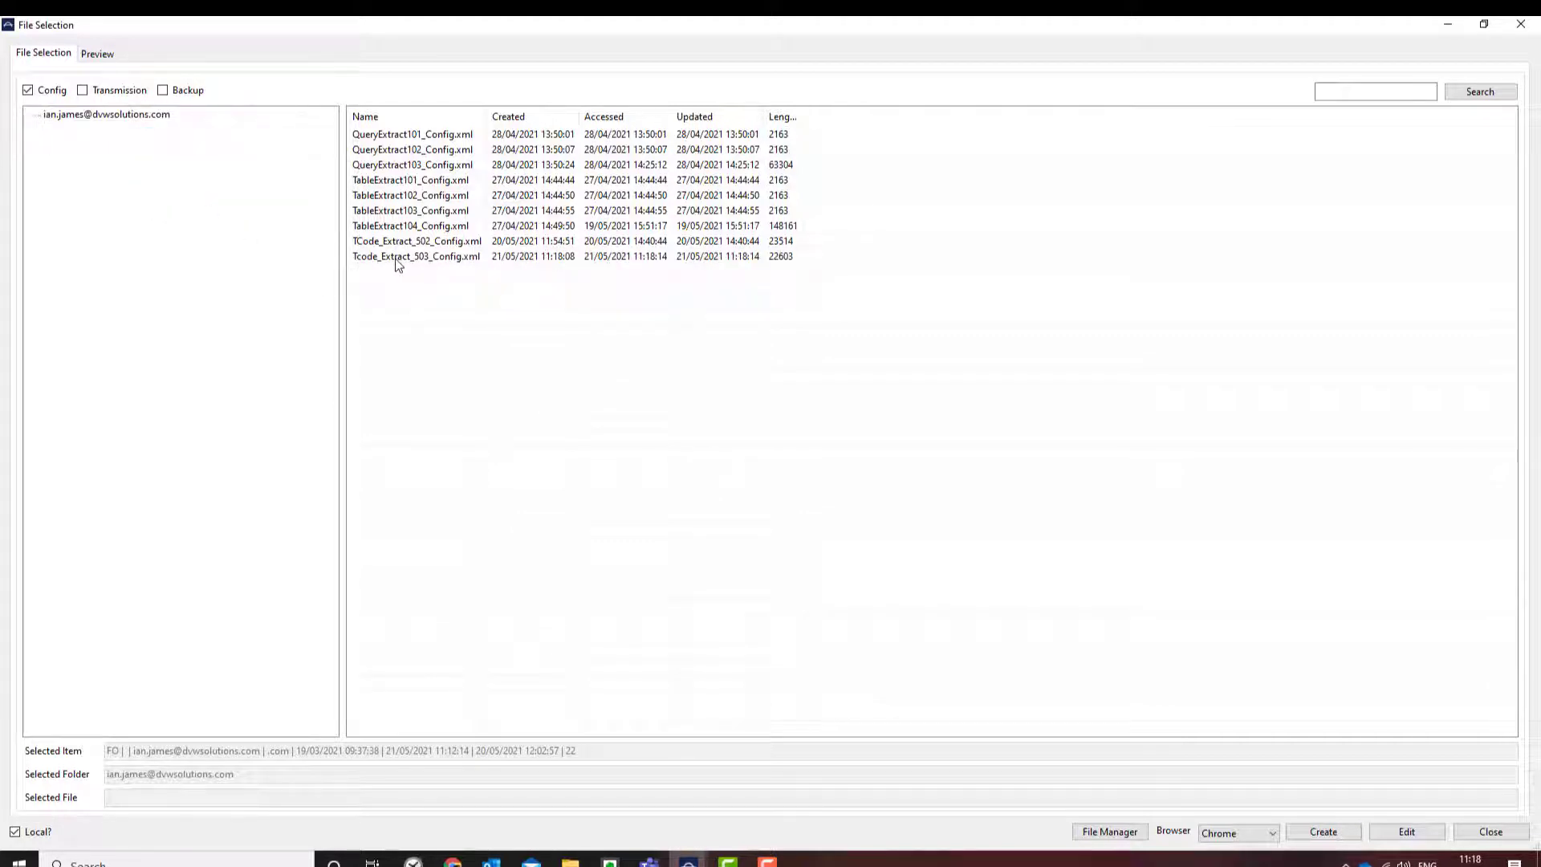
right_click(399, 265)
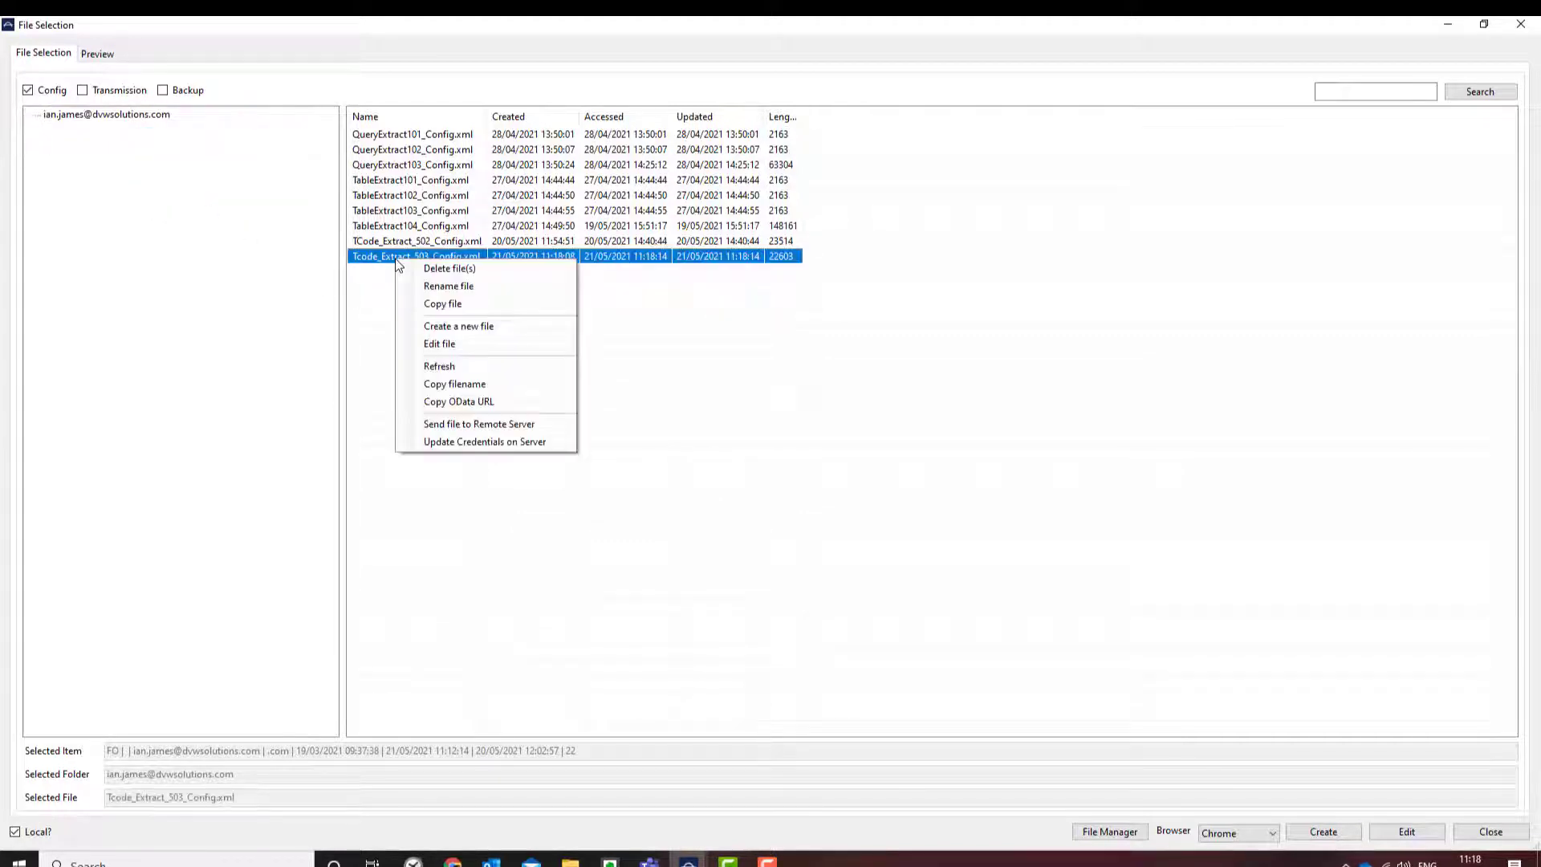
left_click(472, 402)
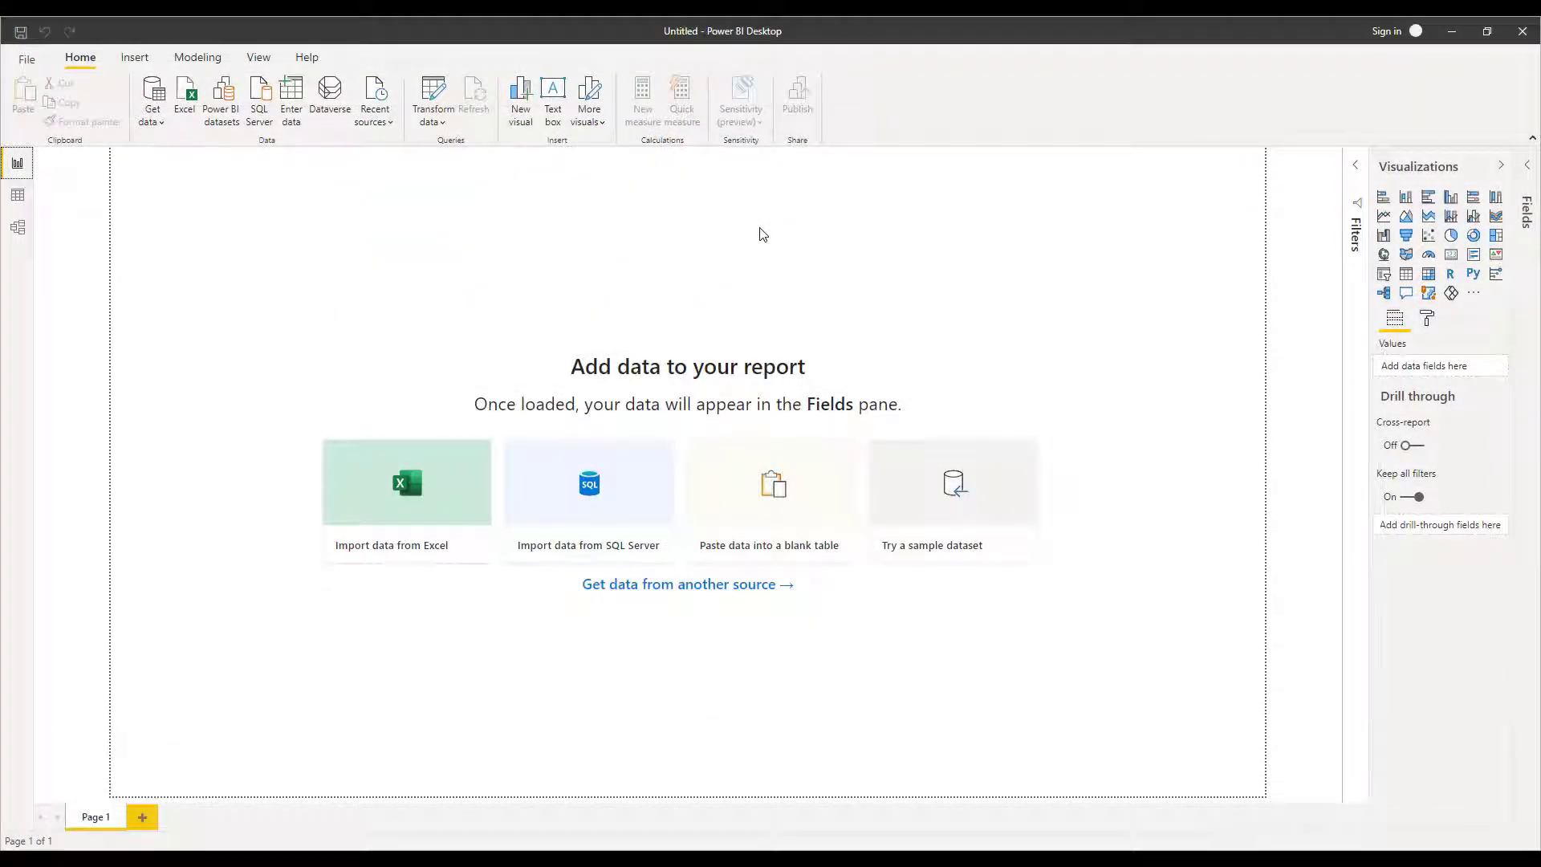
left_click(163, 123)
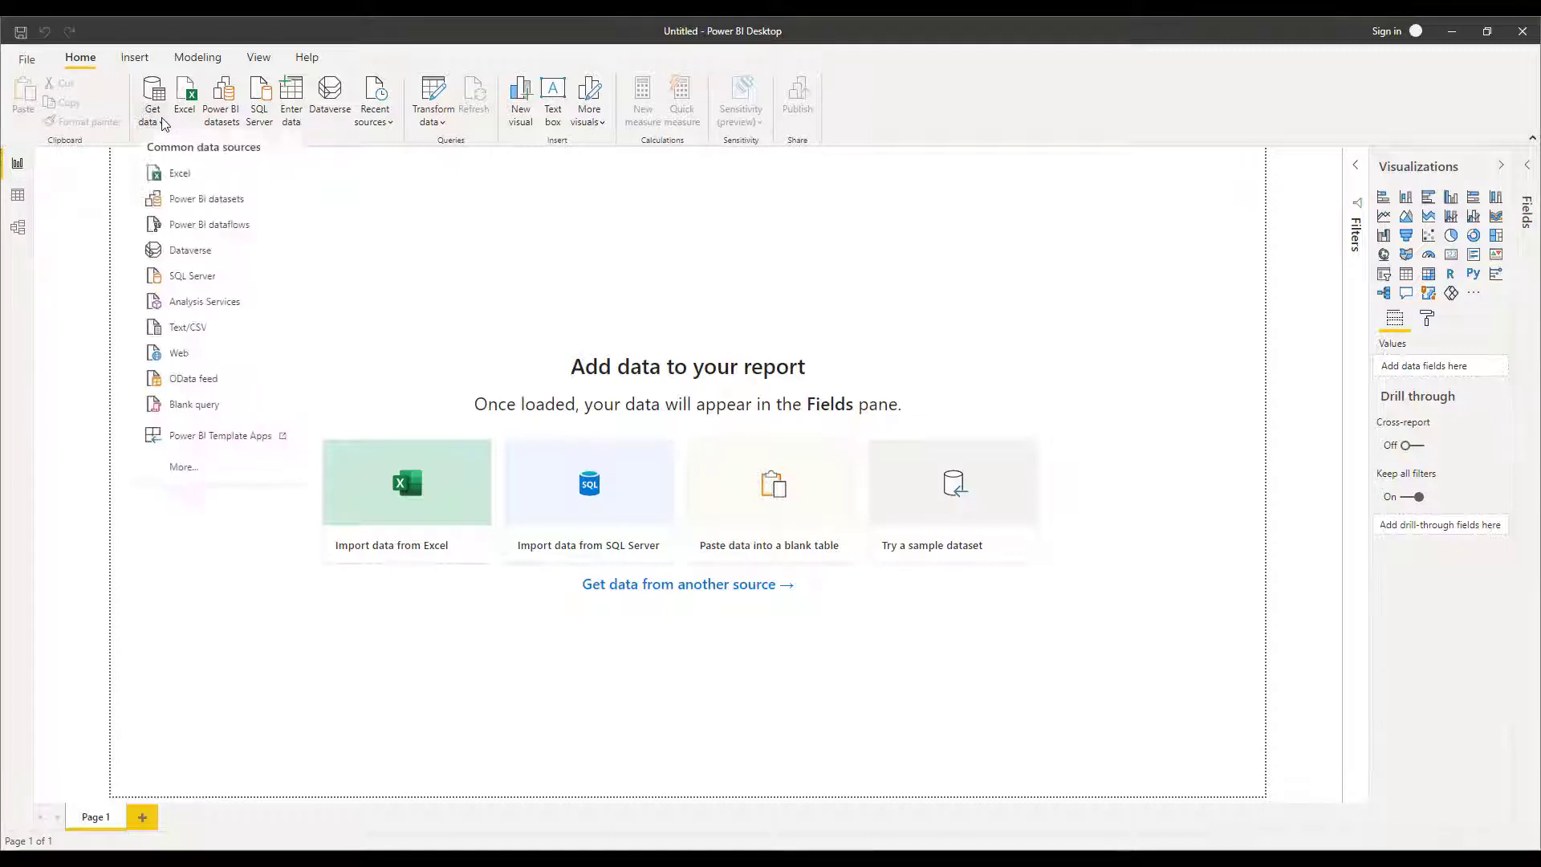
left_click(193, 381)
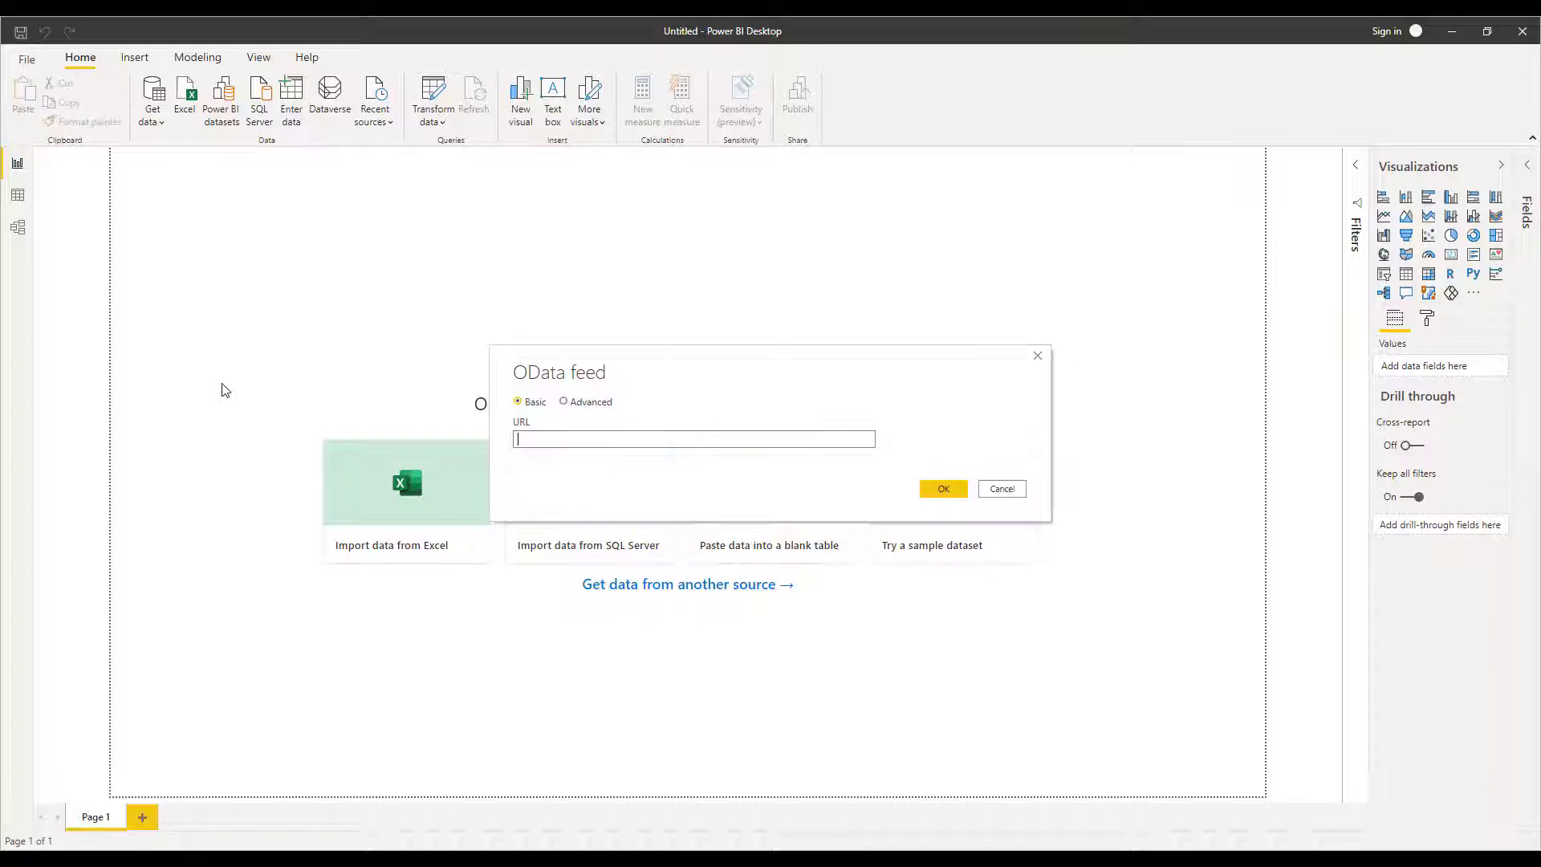
type("http://localhost:5000/api/OData?$path=")
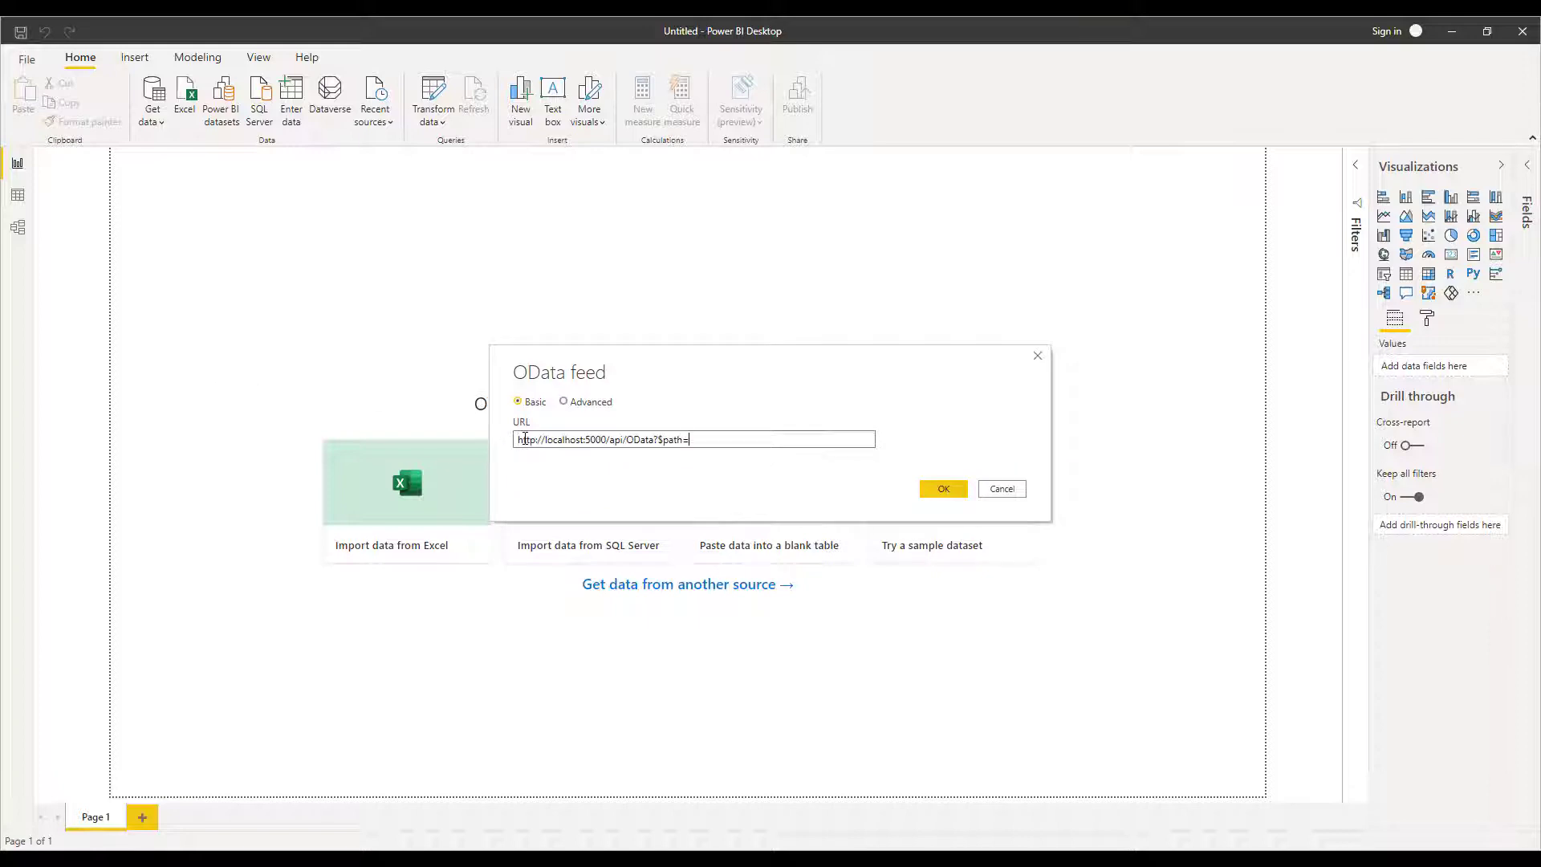
left_click(941, 490)
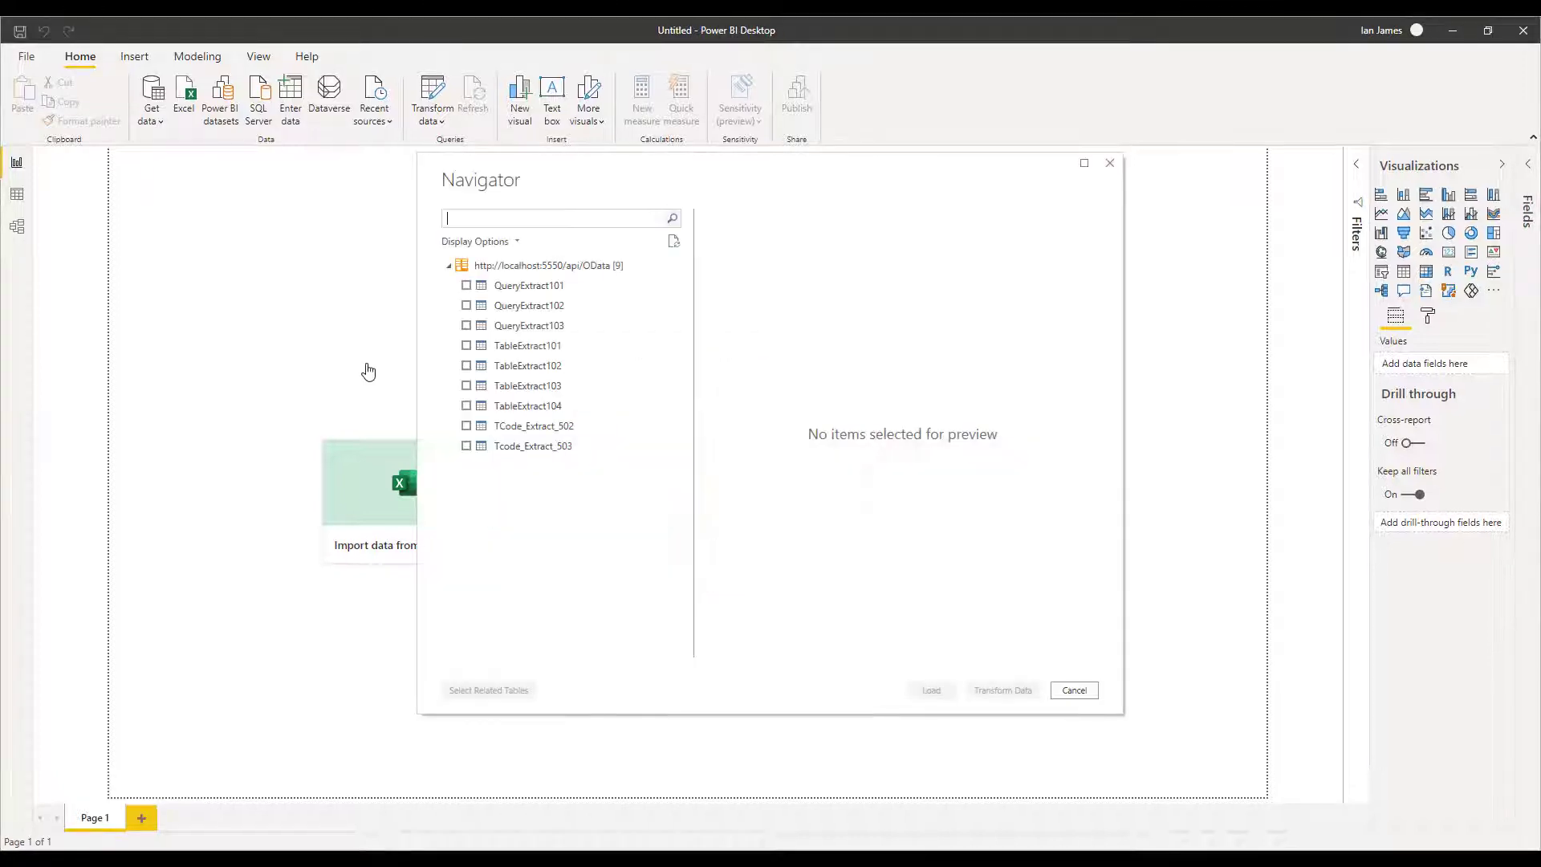
left_click(466, 446)
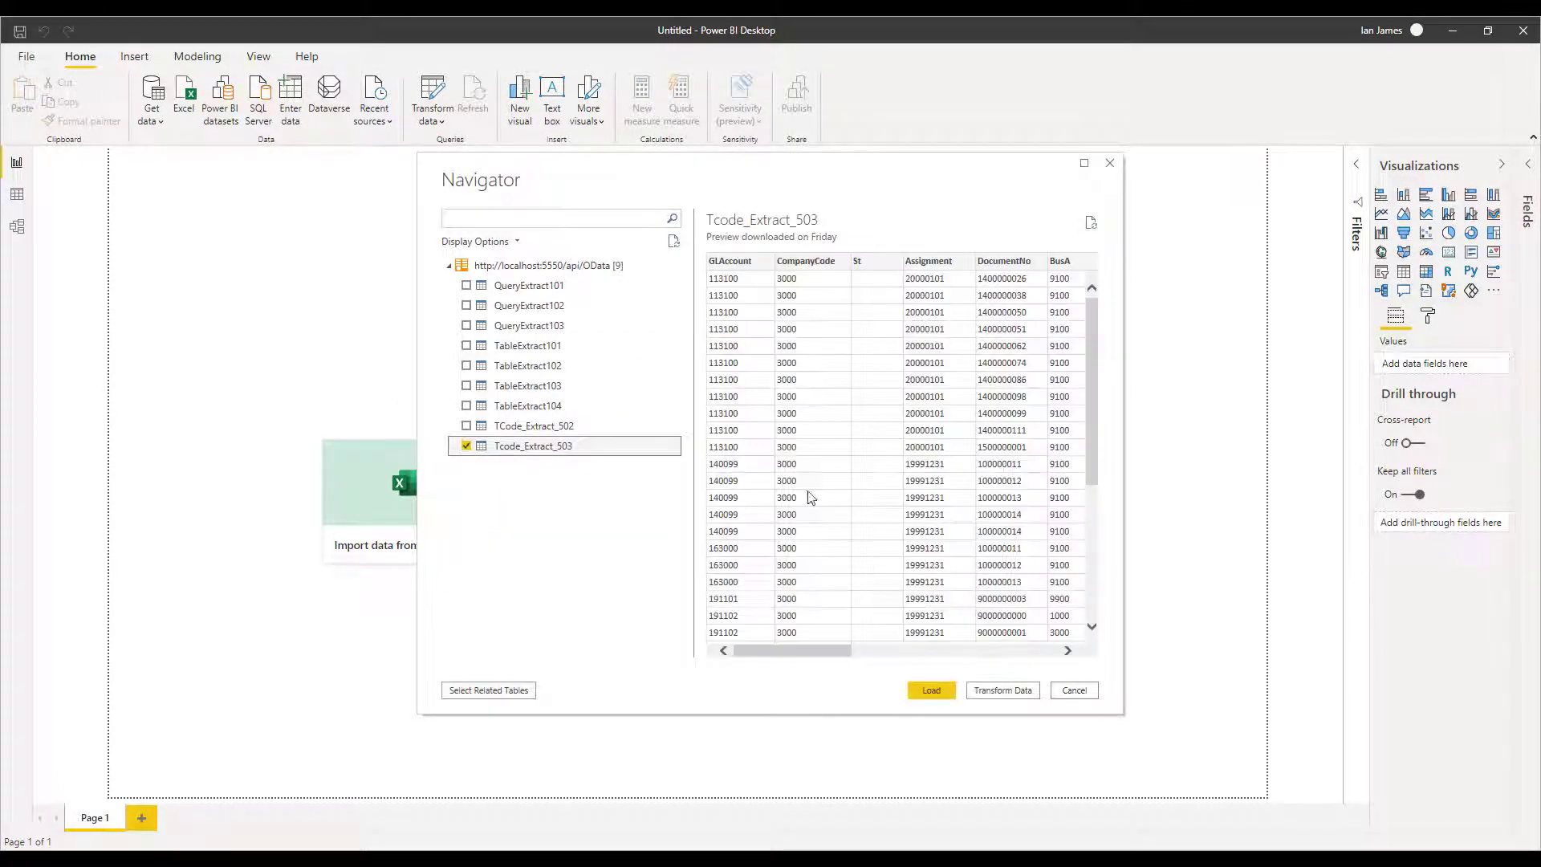
left_click(937, 699)
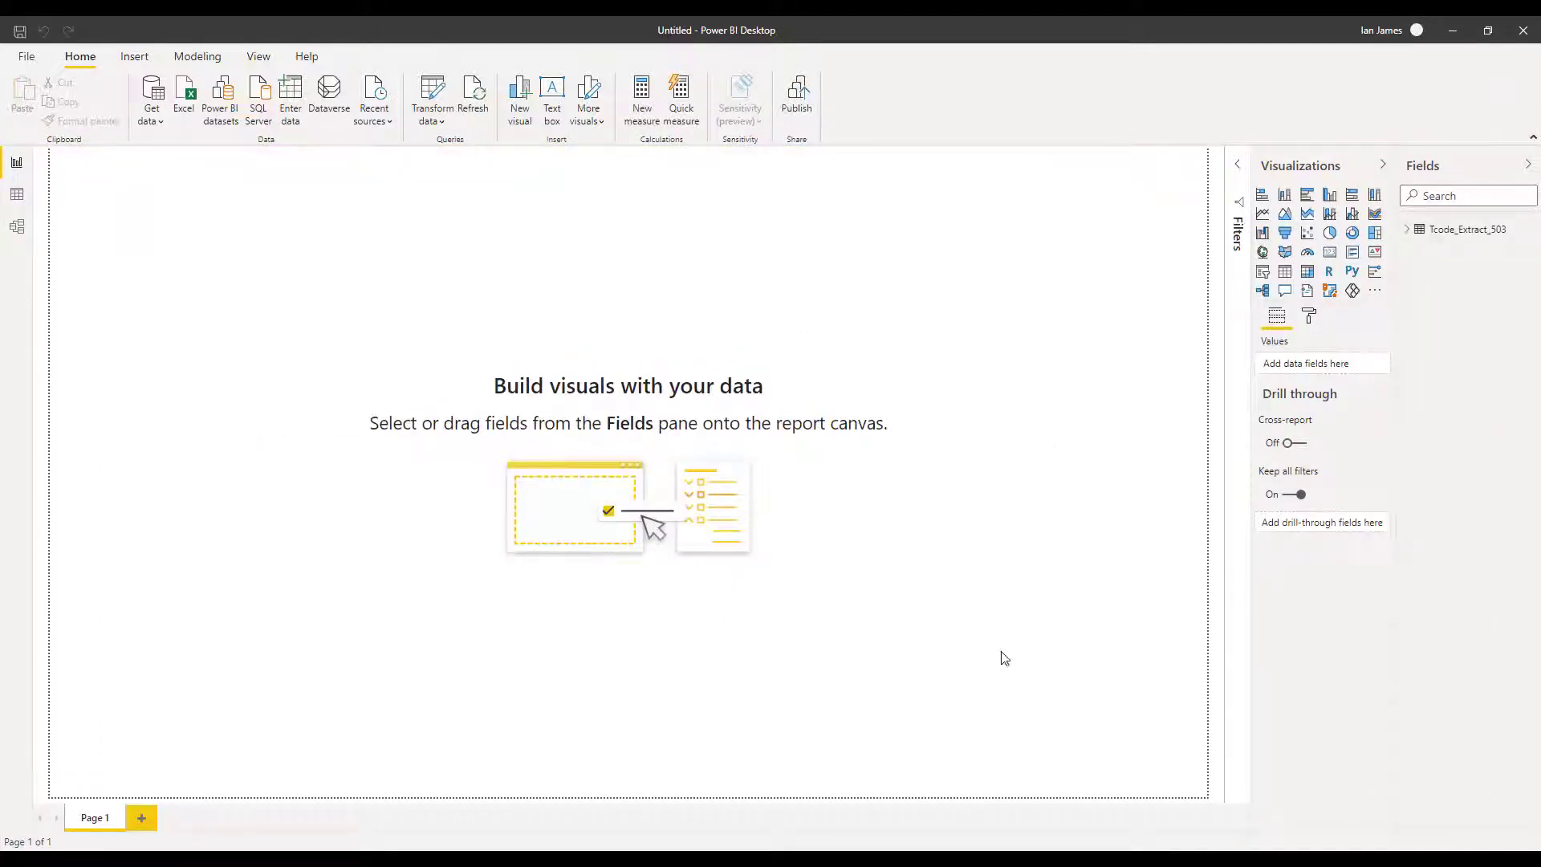
- In Data view, change the AmountInLocalCur column's data type to Decimal number
left_click(1407, 230)
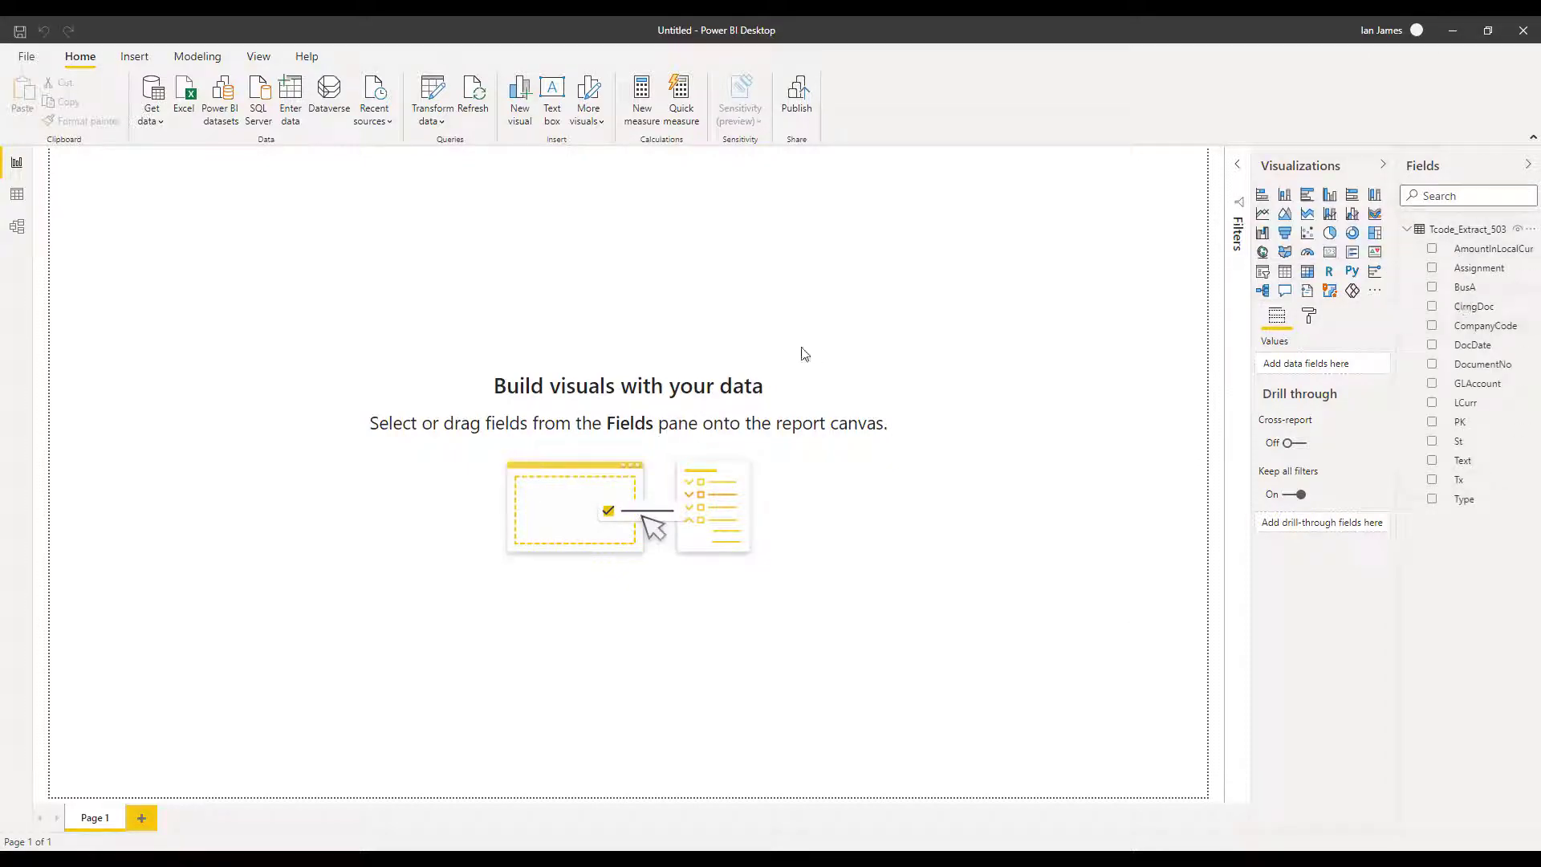
left_click(17, 194)
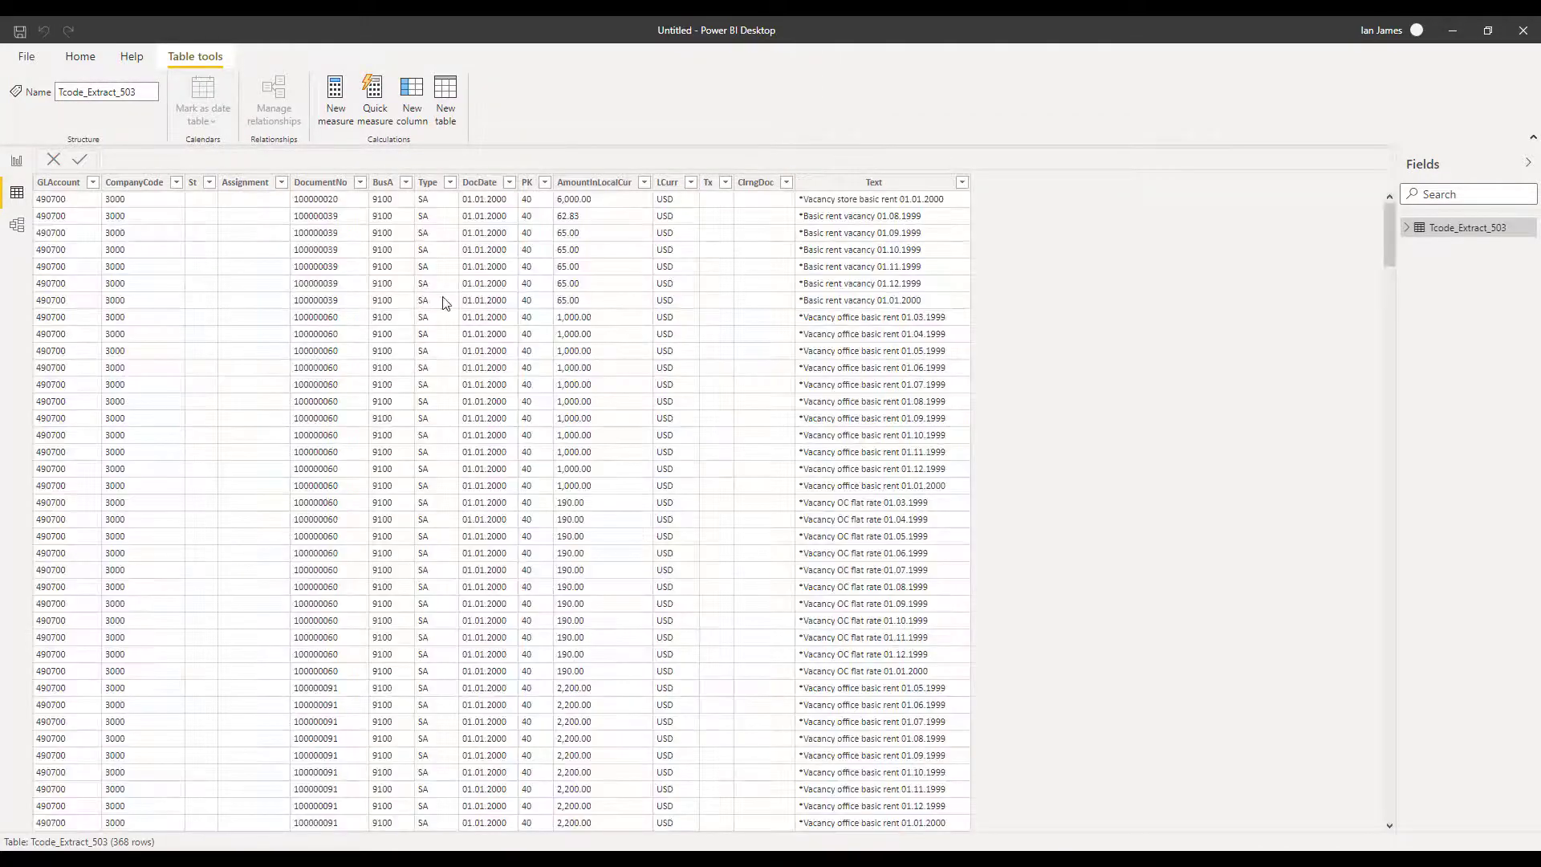
left_click(615, 183)
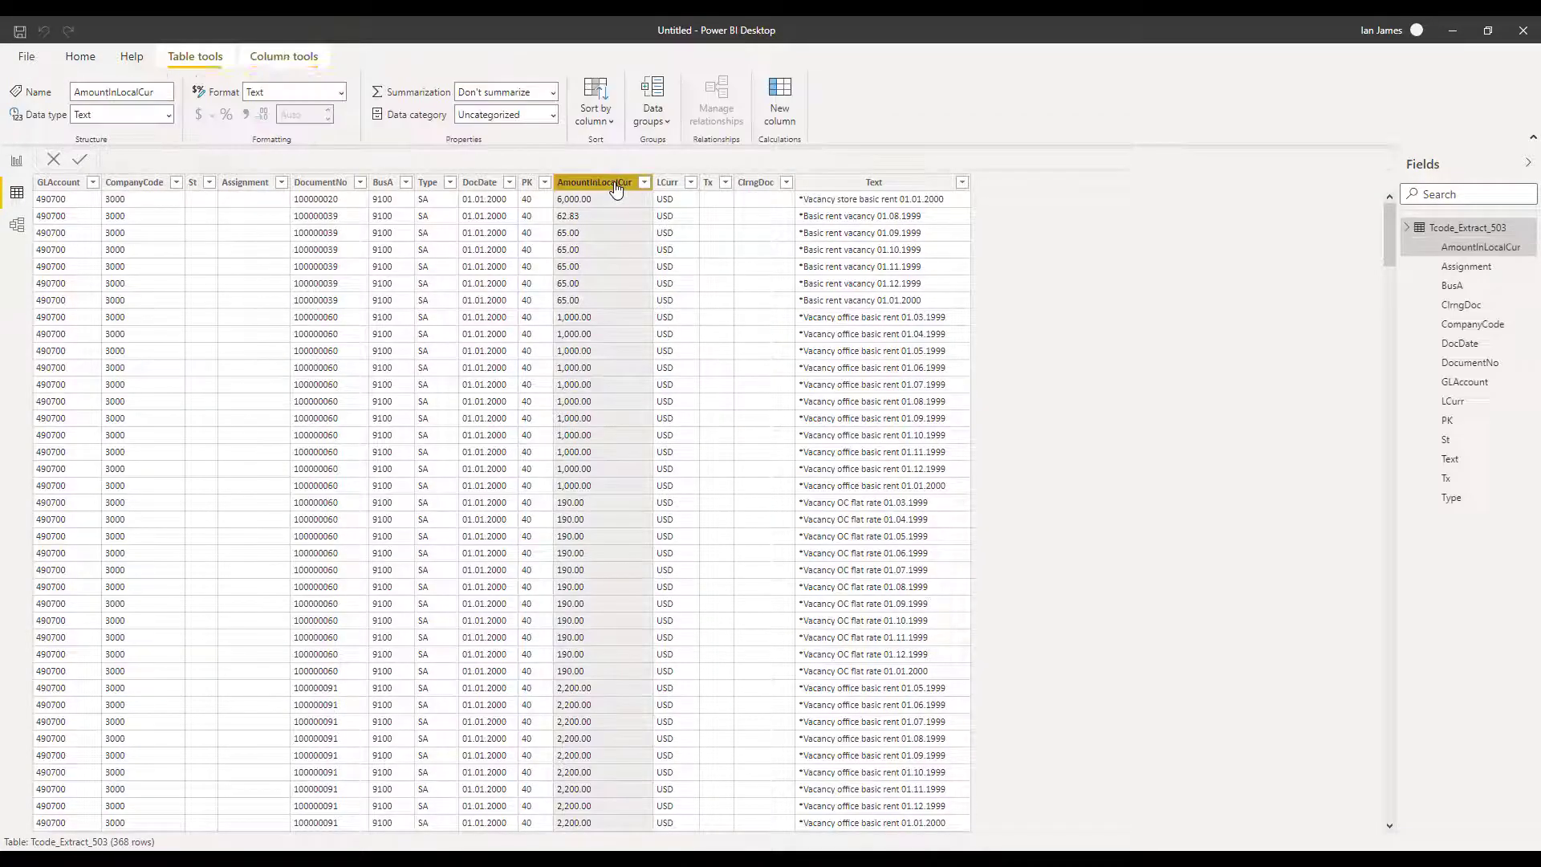
left_click(169, 114)
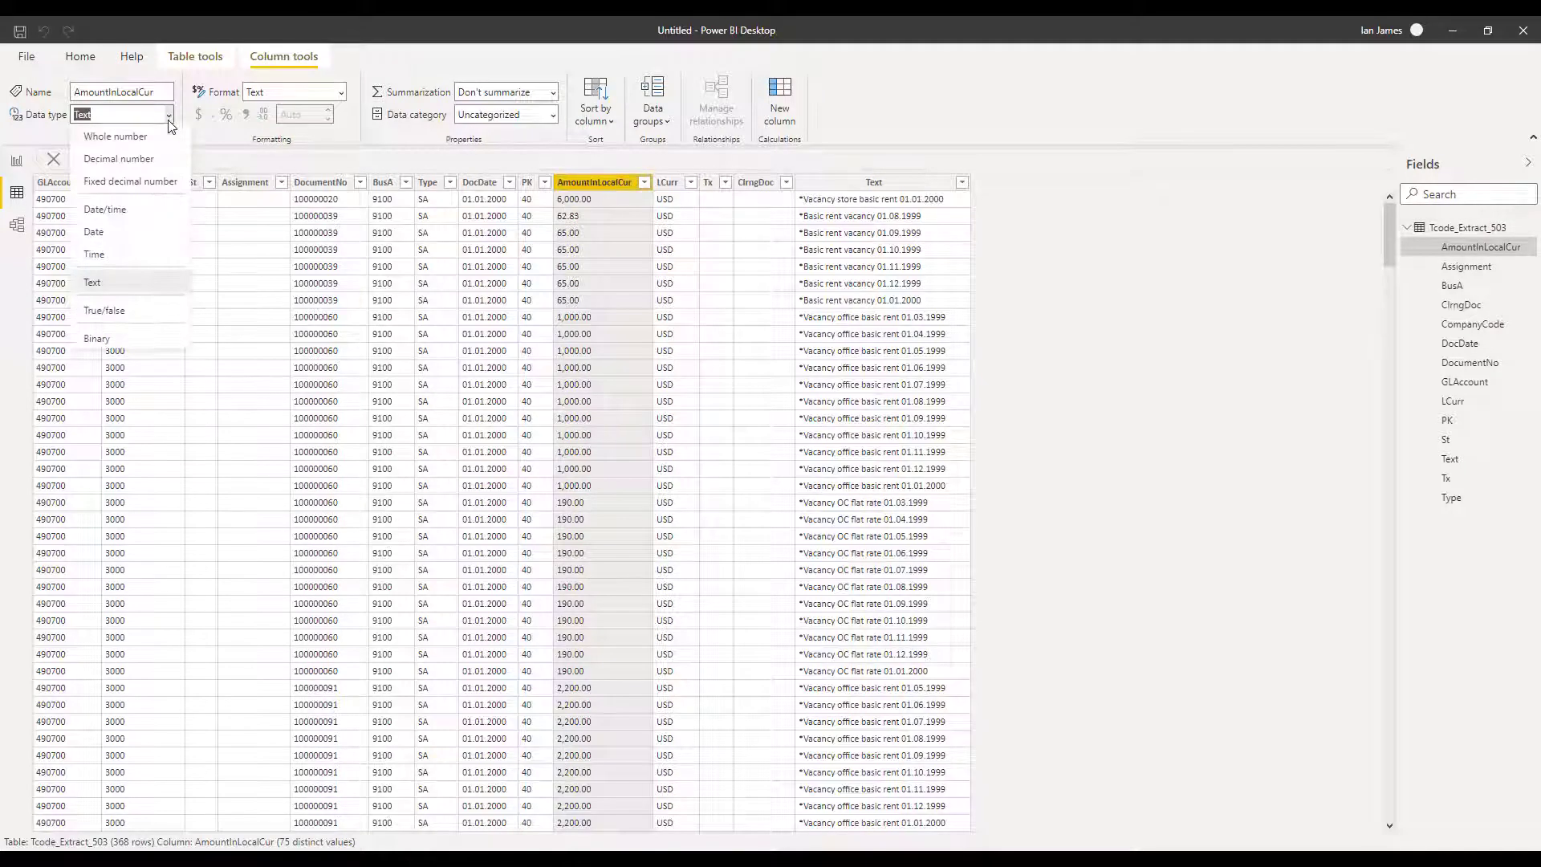
left_click(129, 158)
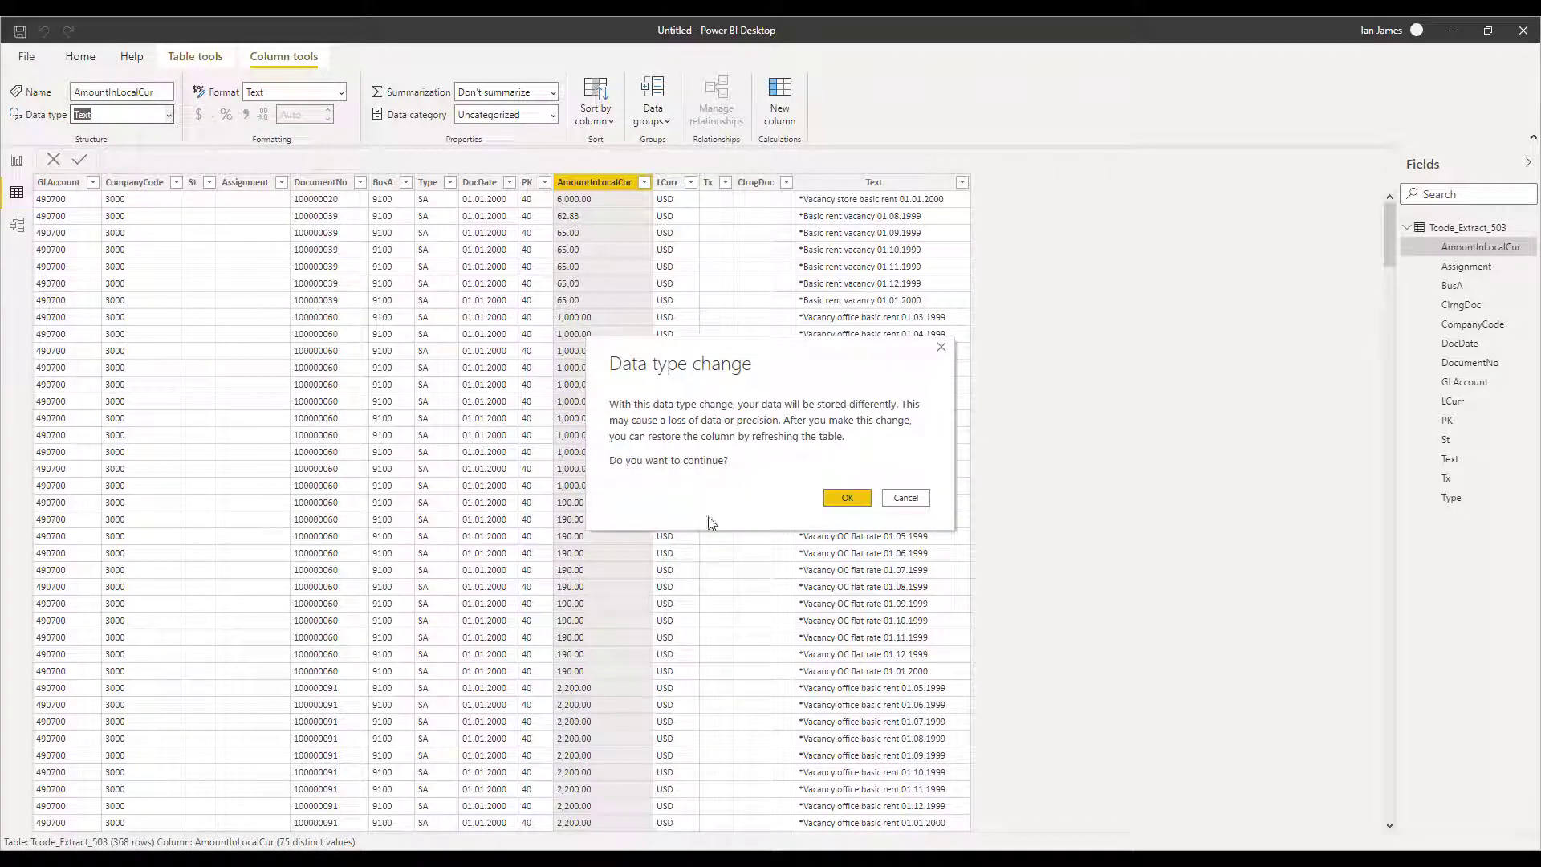
left_click(846, 499)
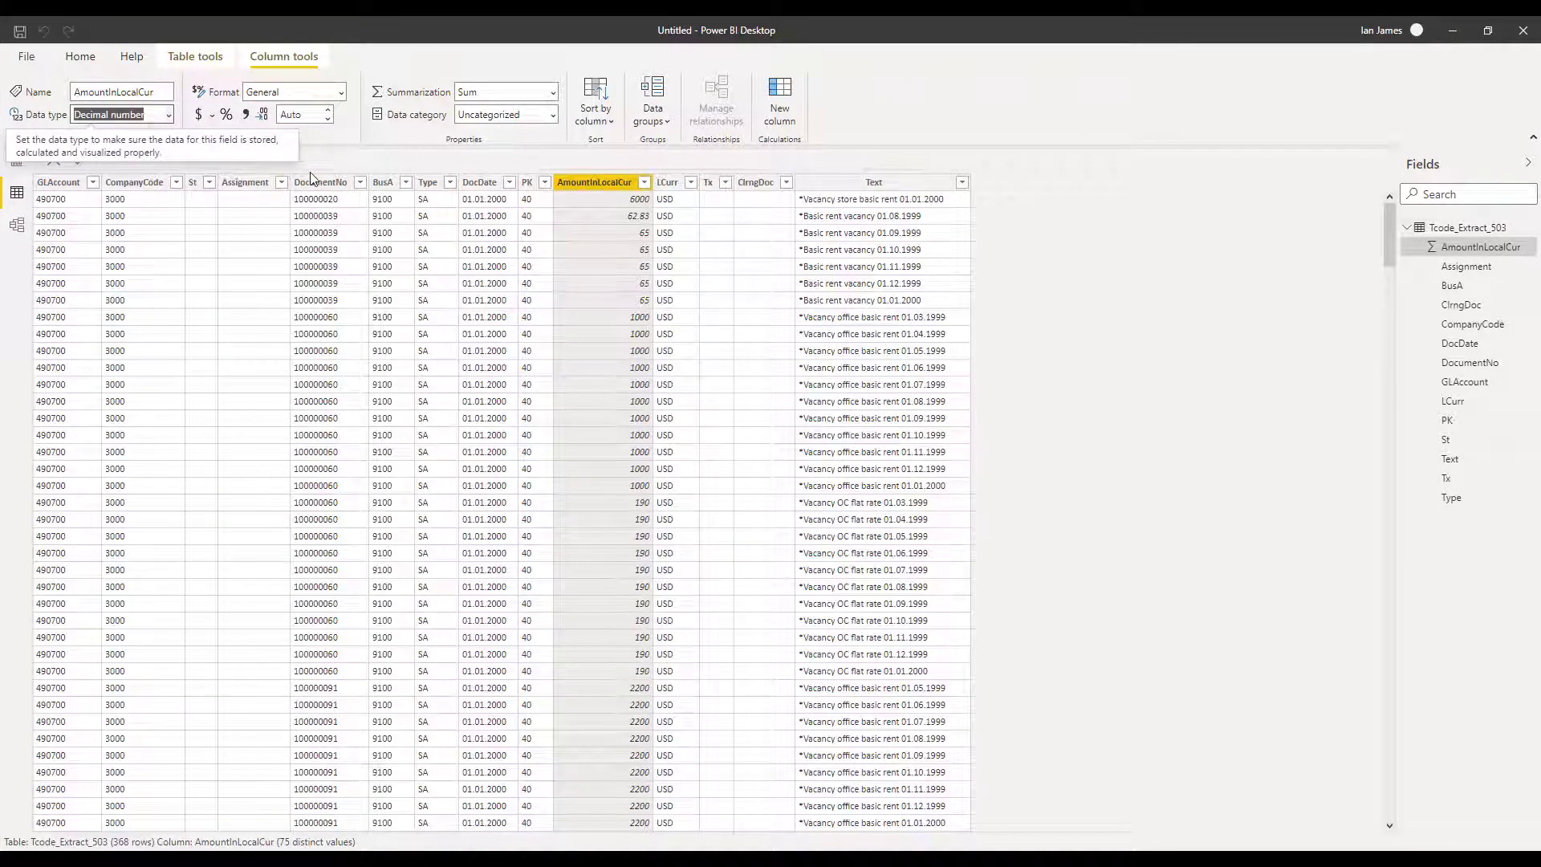
- Format AmountInLocalCur as currency with two decimal places and return to Report view
left_click(201, 115)
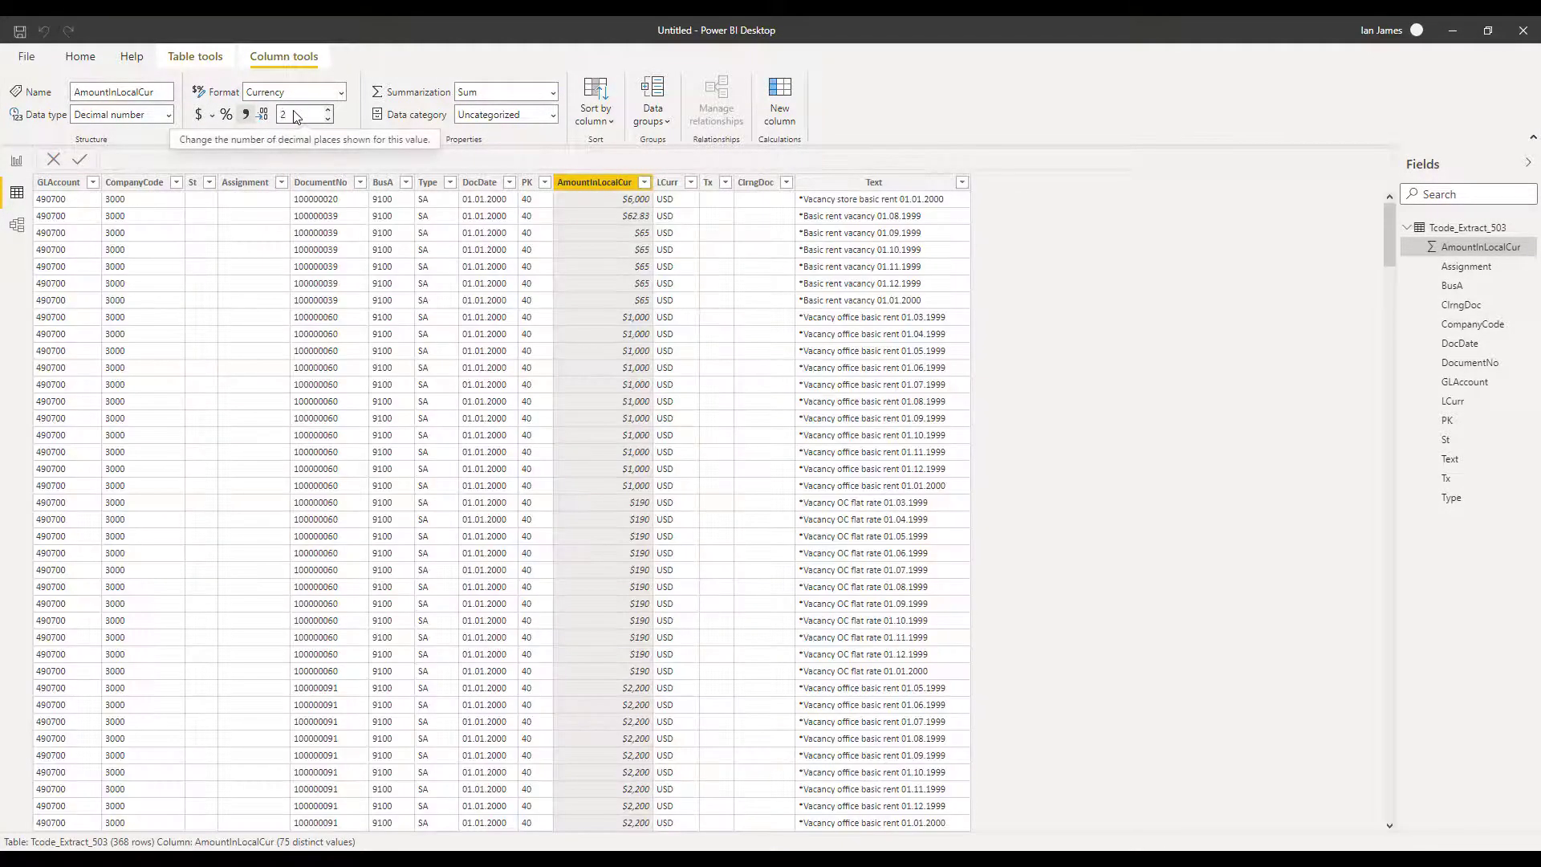
left_click(306, 114)
type("2")
left_click(296, 114)
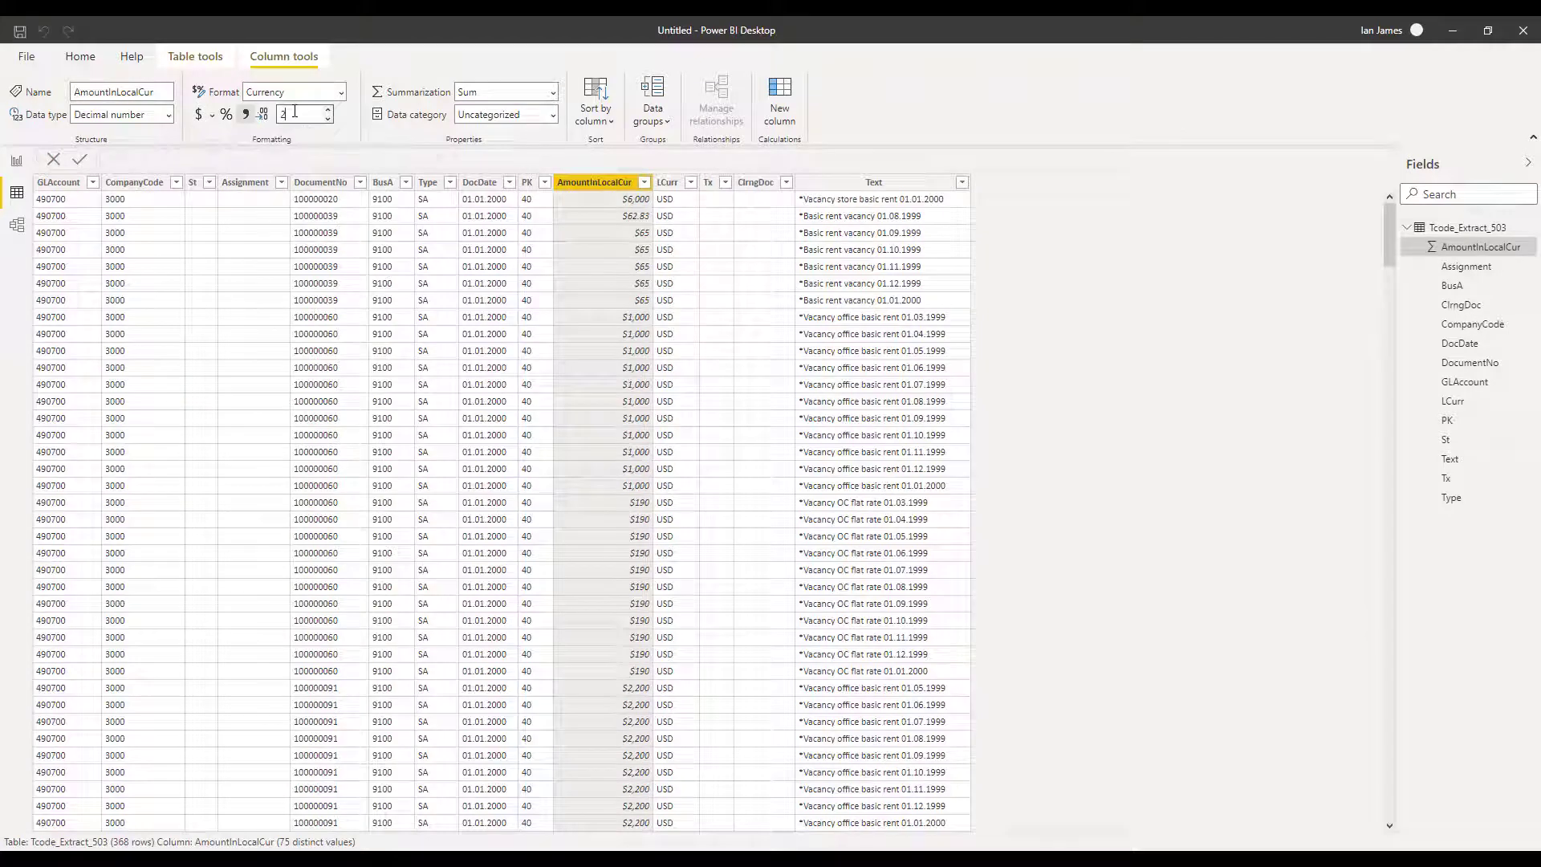
key("Return")
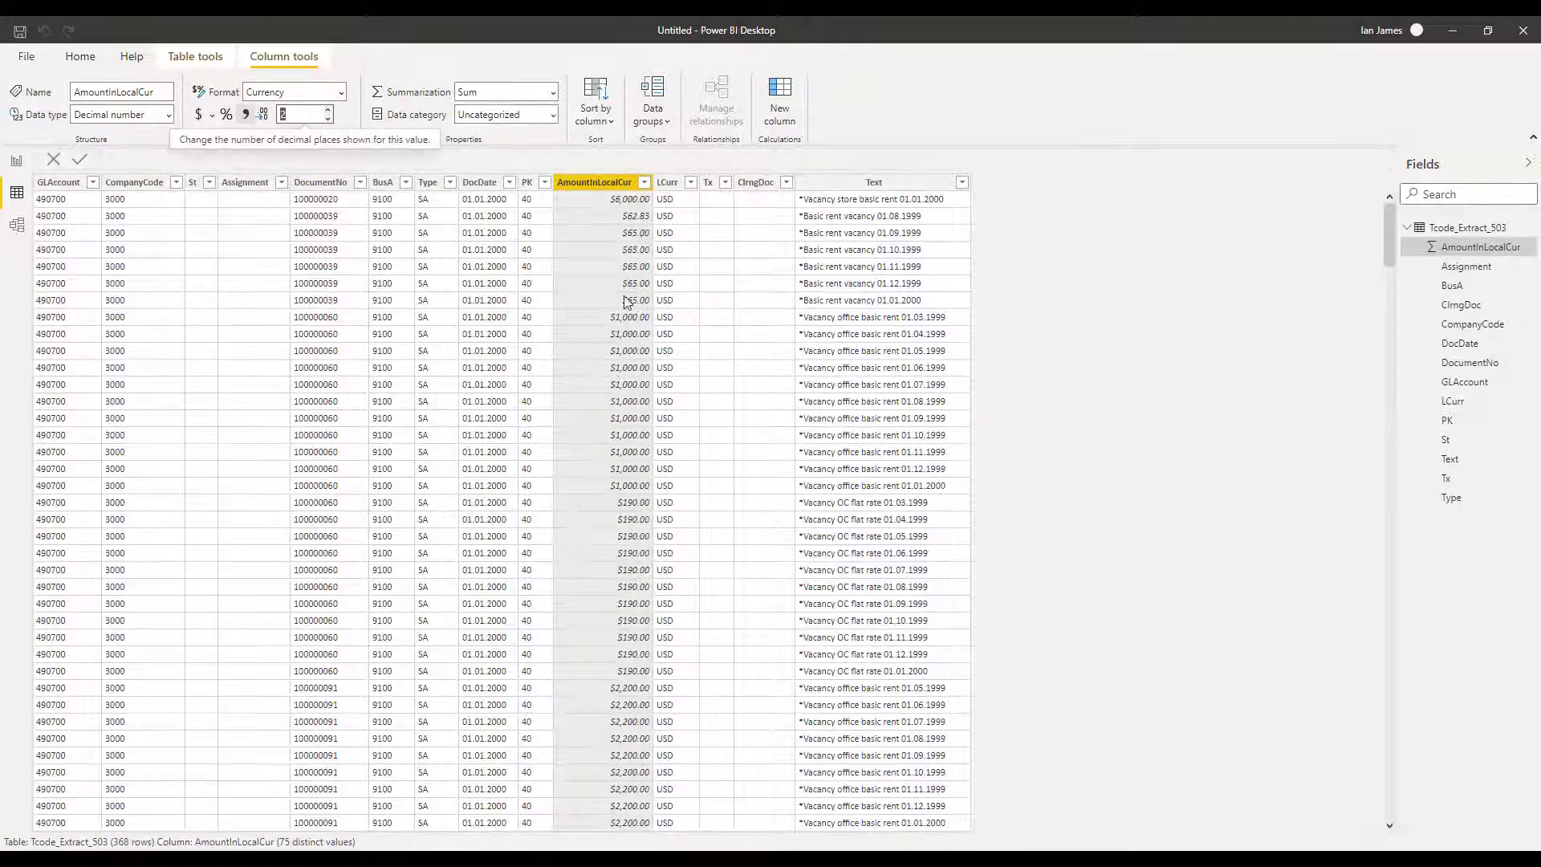
left_click(17, 164)
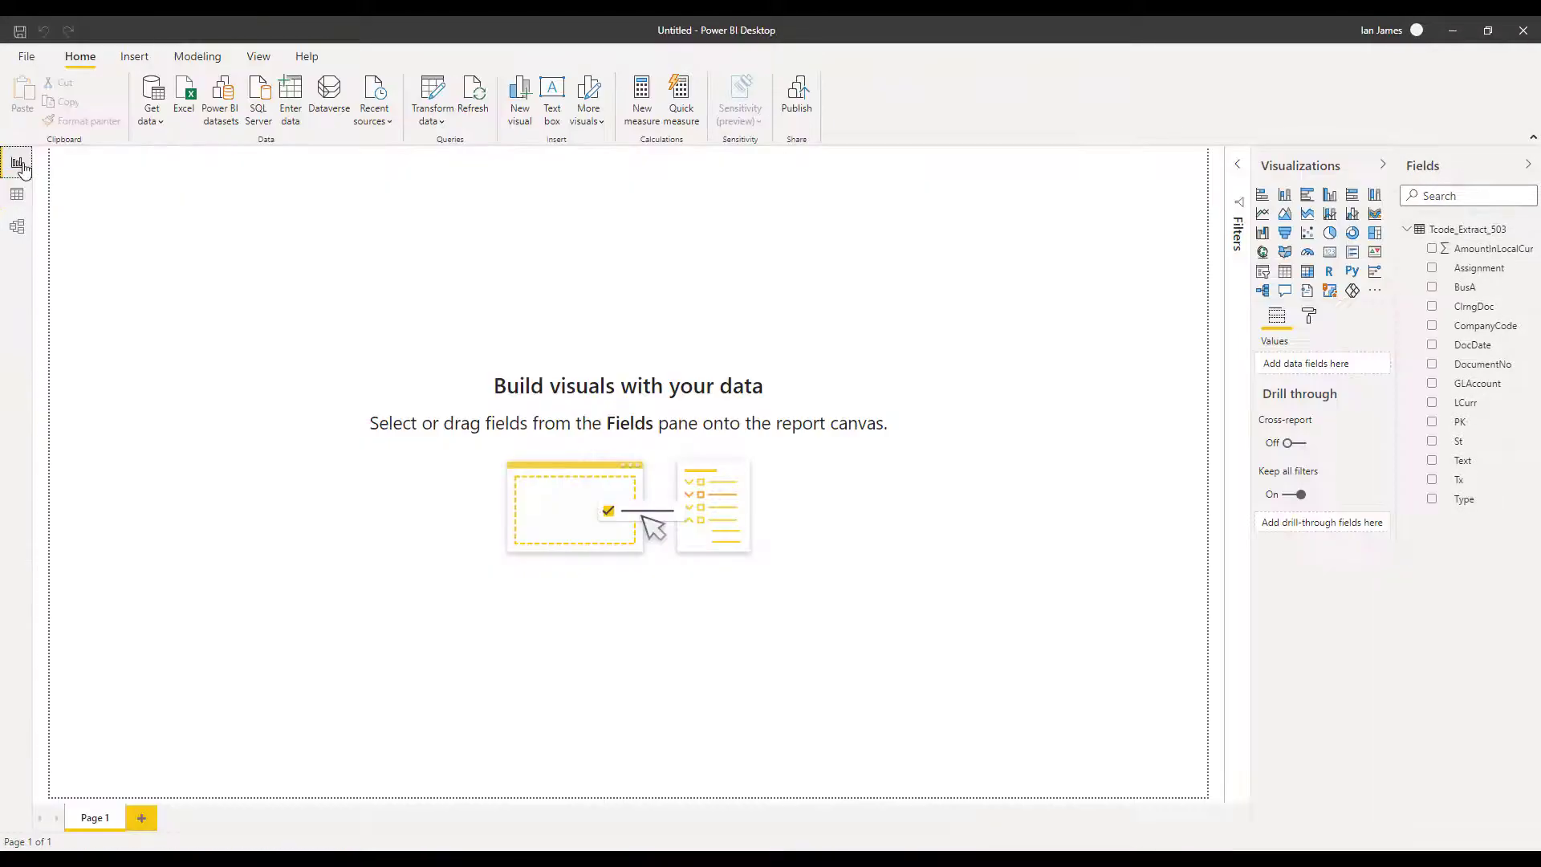
- Add a table visual of GLAccount and AmountInLocalCur, shown with its data grid
left_click(1285, 272)
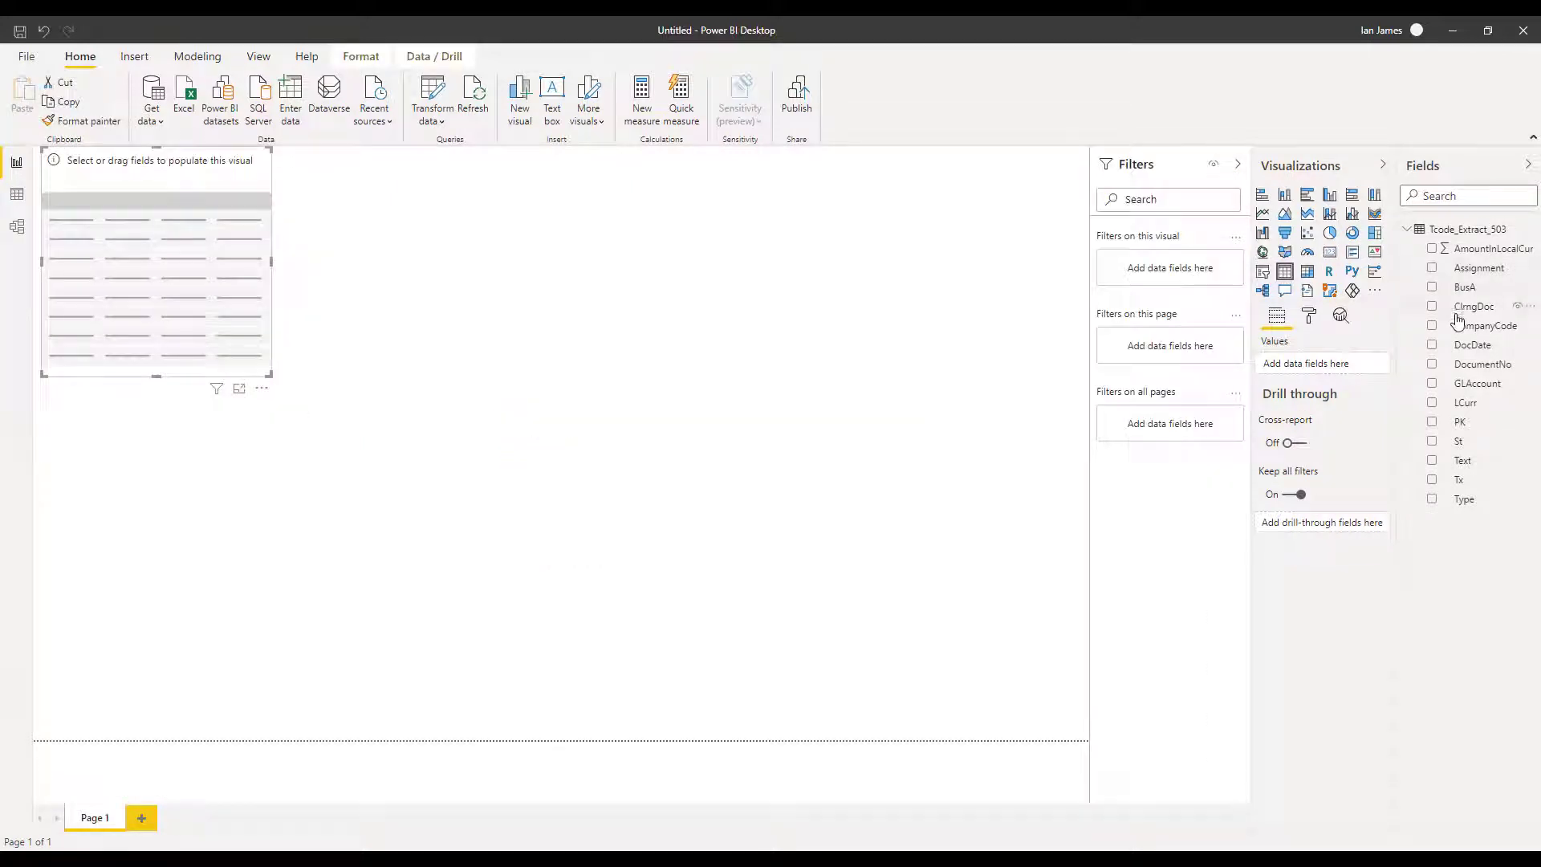
left_click_drag(1469, 384, 121, 273)
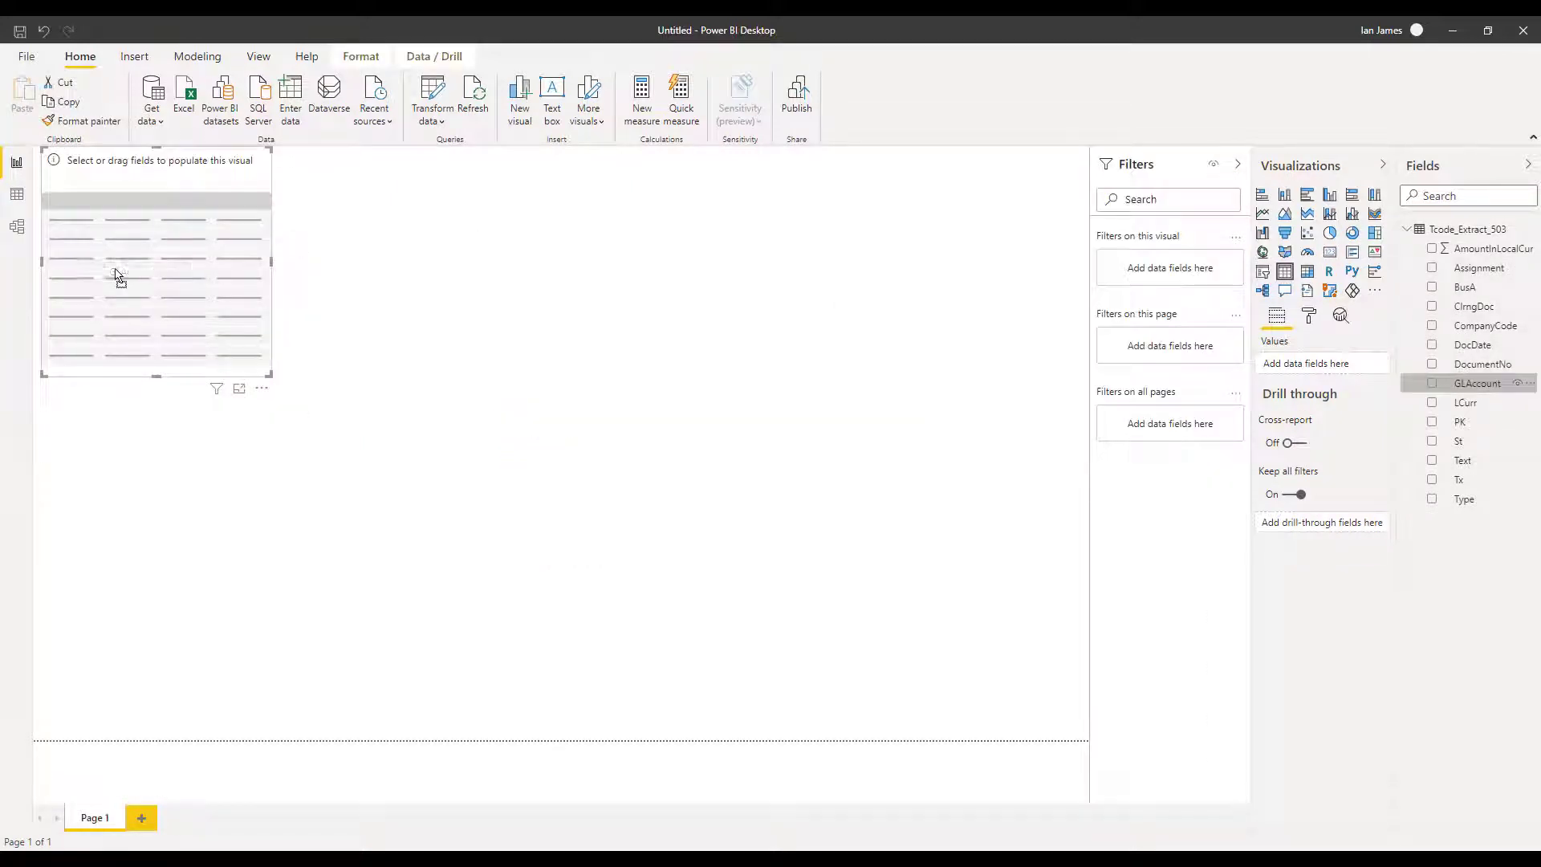
left_click_drag(1477, 249, 193, 277)
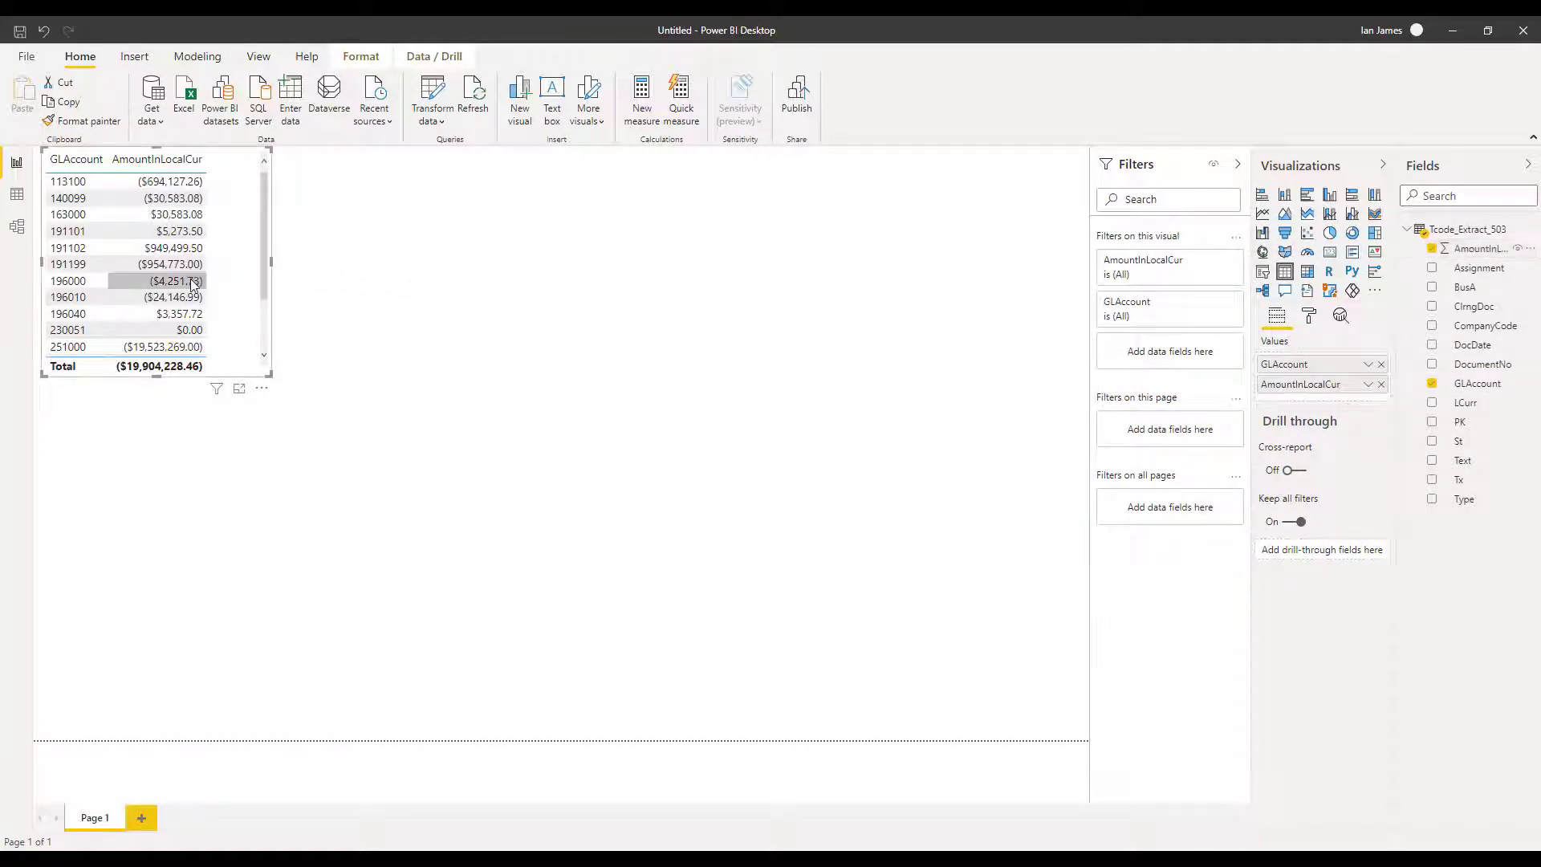
right_click(192, 282)
left_click(242, 289)
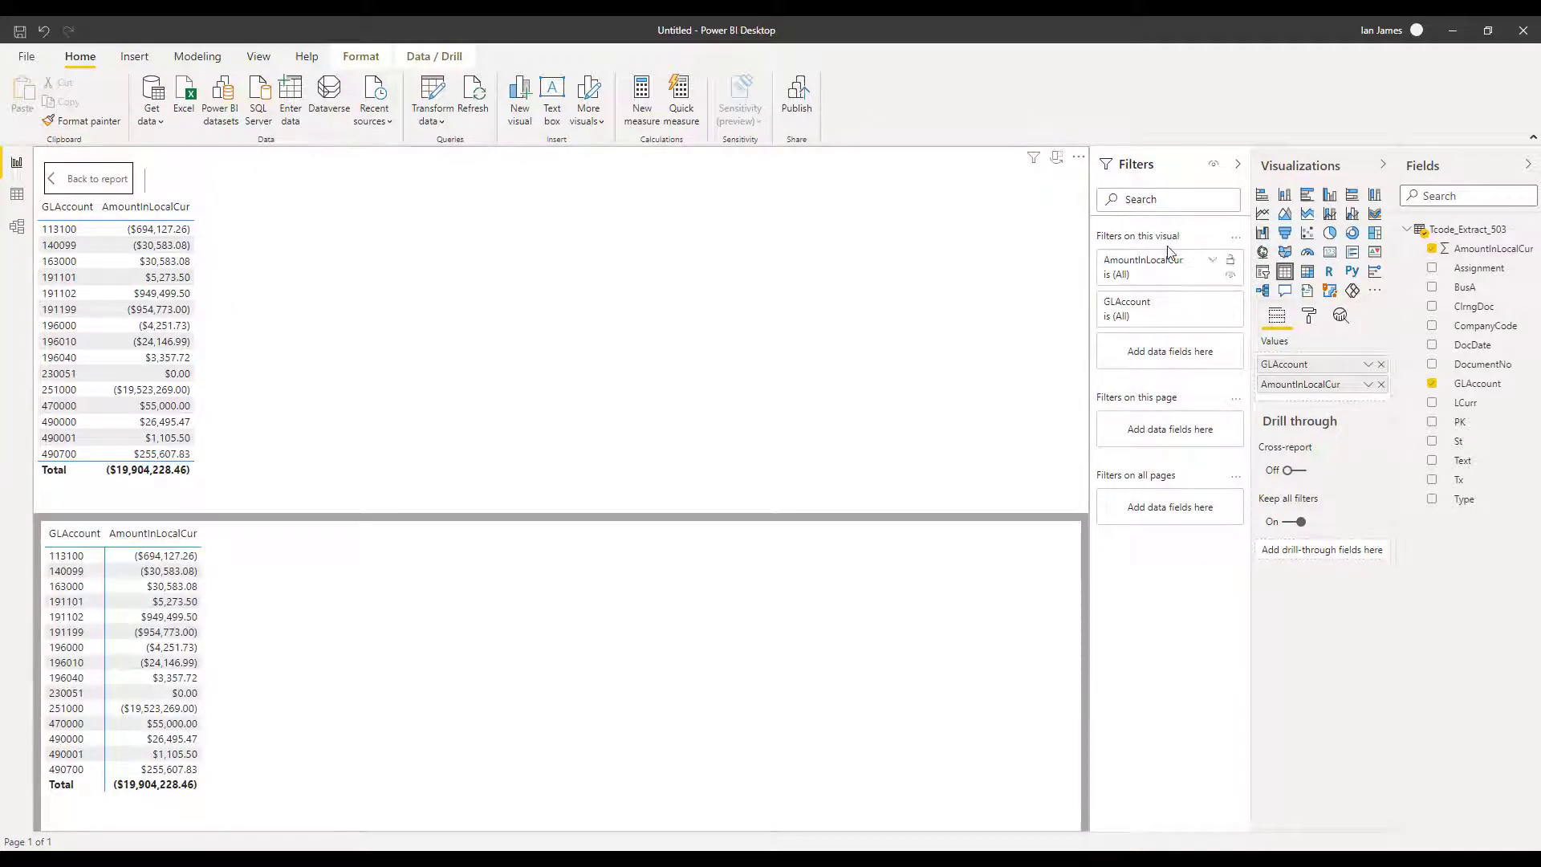
- Exclude GLAccount 251000, make it a clustered bar chart, and collapse Filters and Visualizations
mouse_move(1155, 308)
left_click(1211, 305)
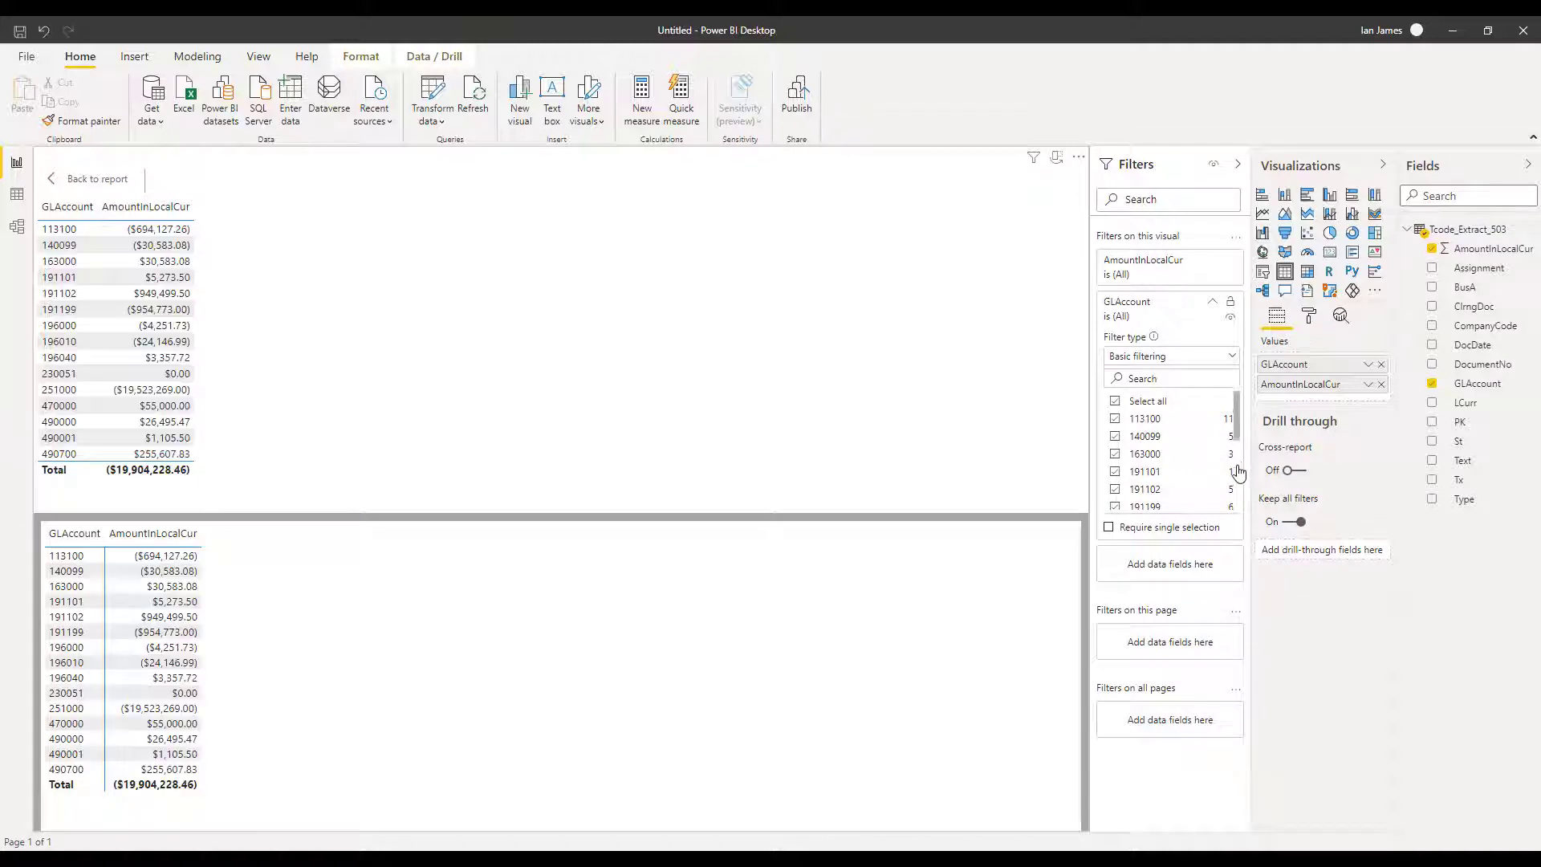
scroll(1240, 469, "down", 3)
left_click(1157, 507)
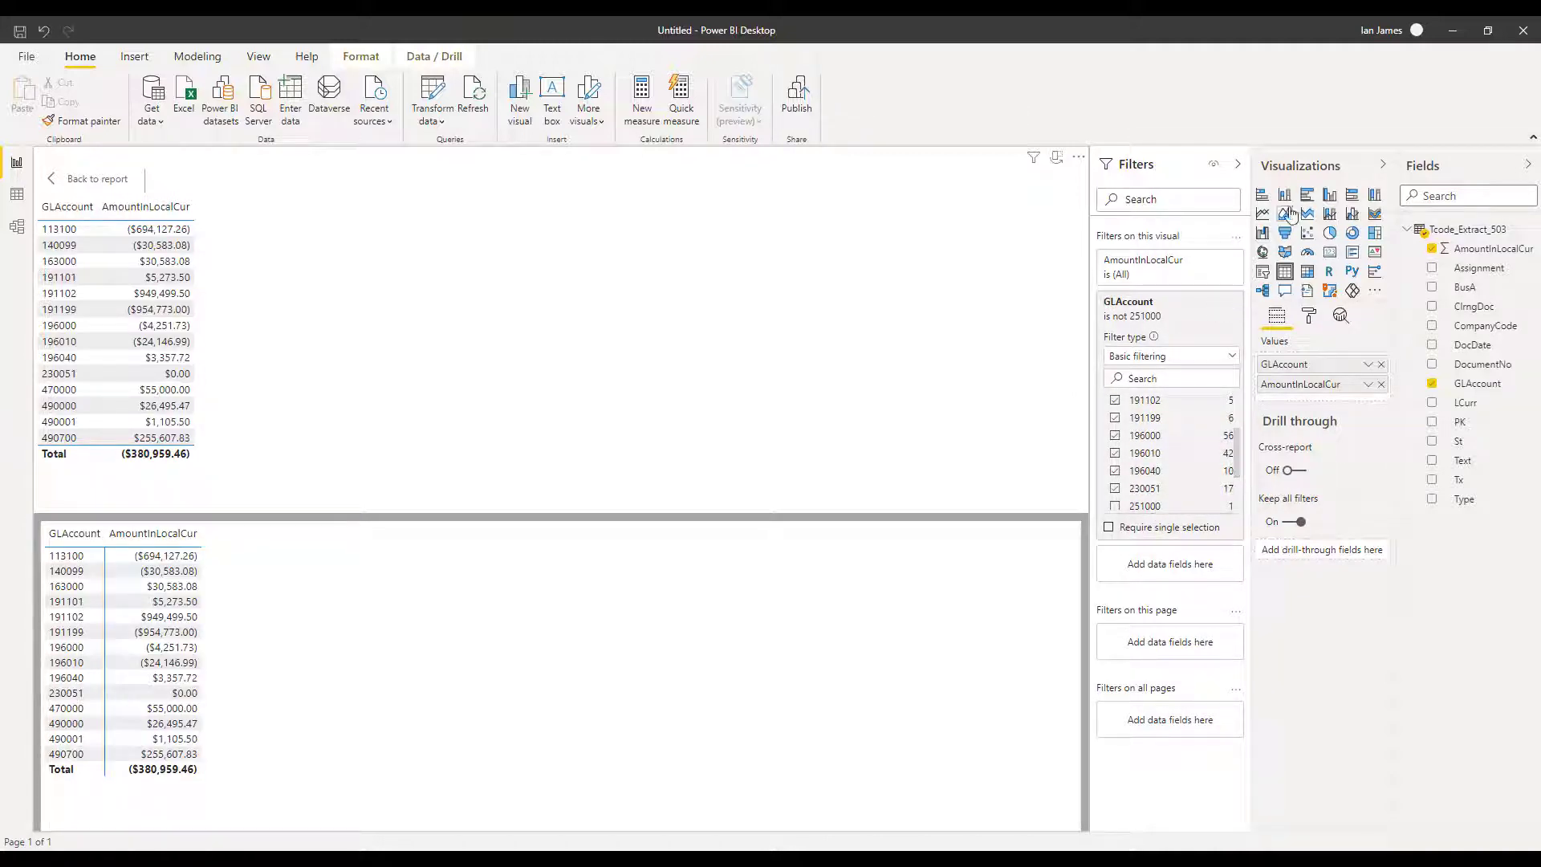
left_click(1308, 194)
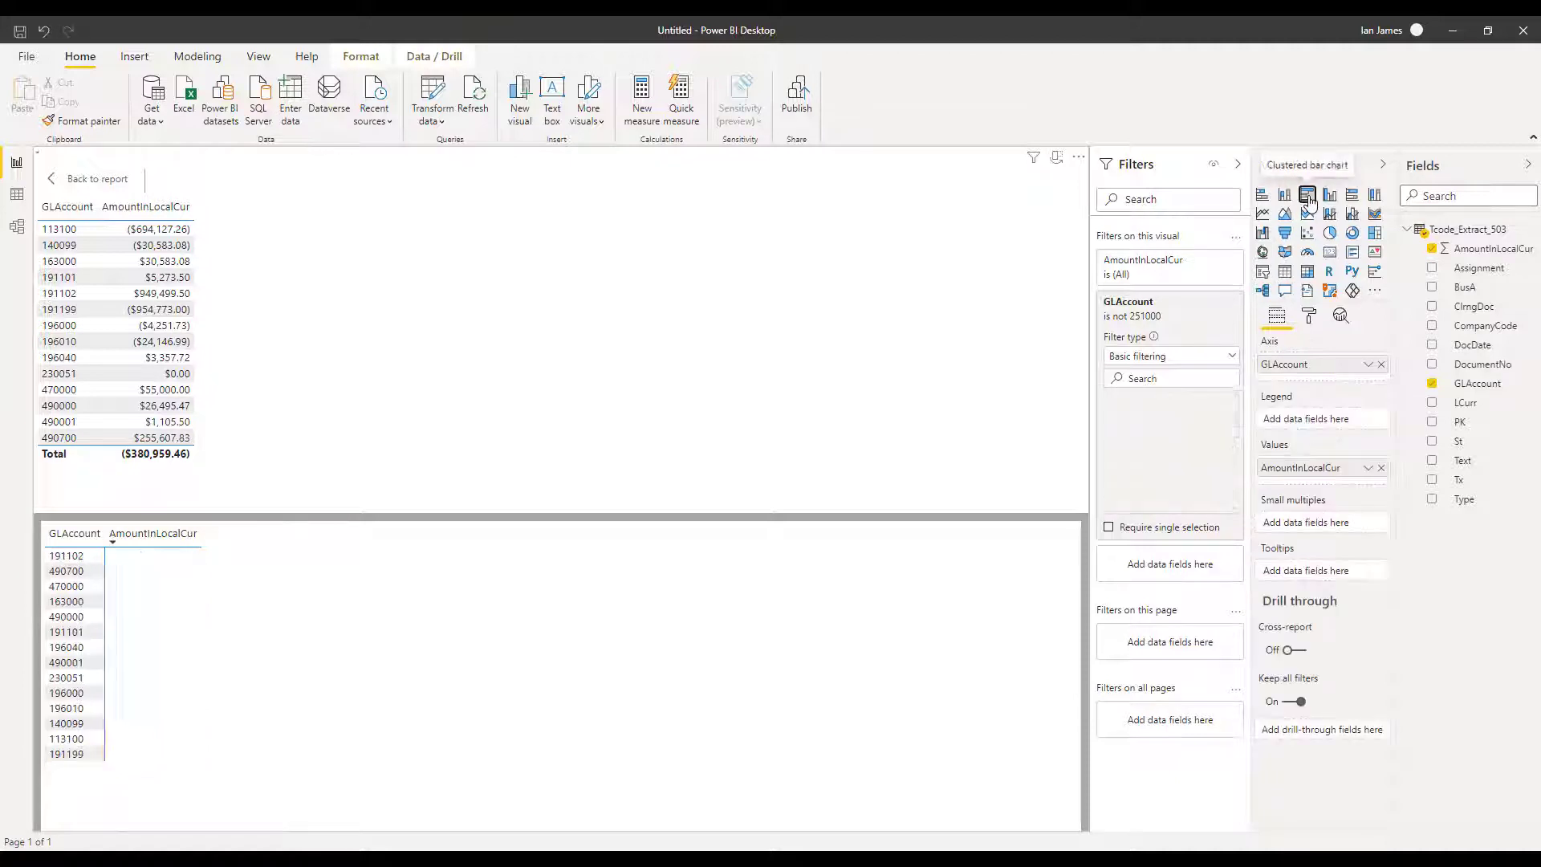
left_click(1242, 166)
left_click(1382, 165)
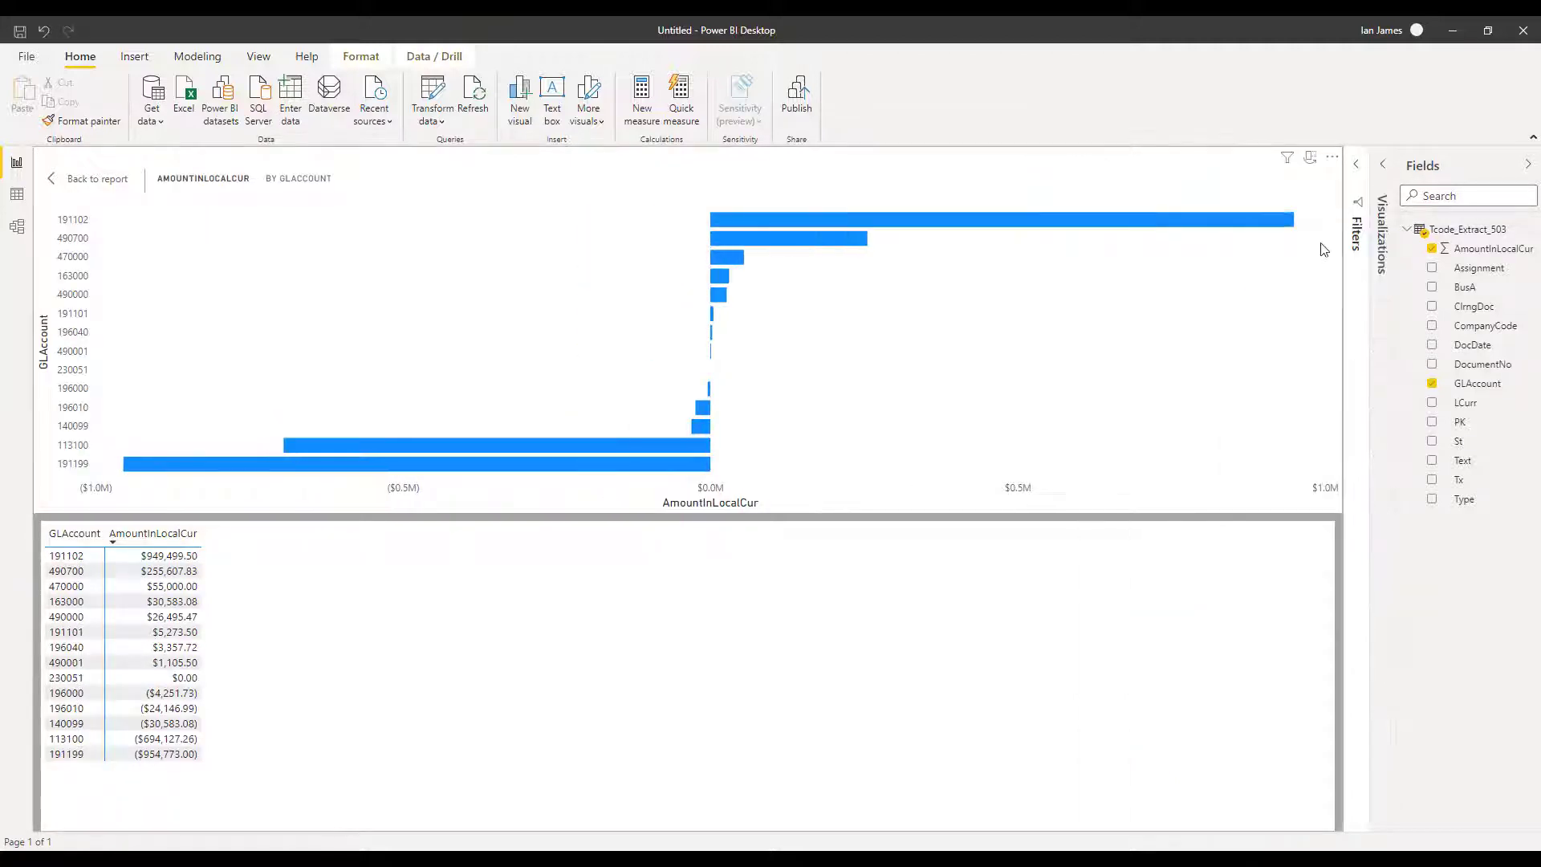
- Refresh the Tcode_Extract_503 table from the Fields pane to reload its feed data
right_click(1468, 231)
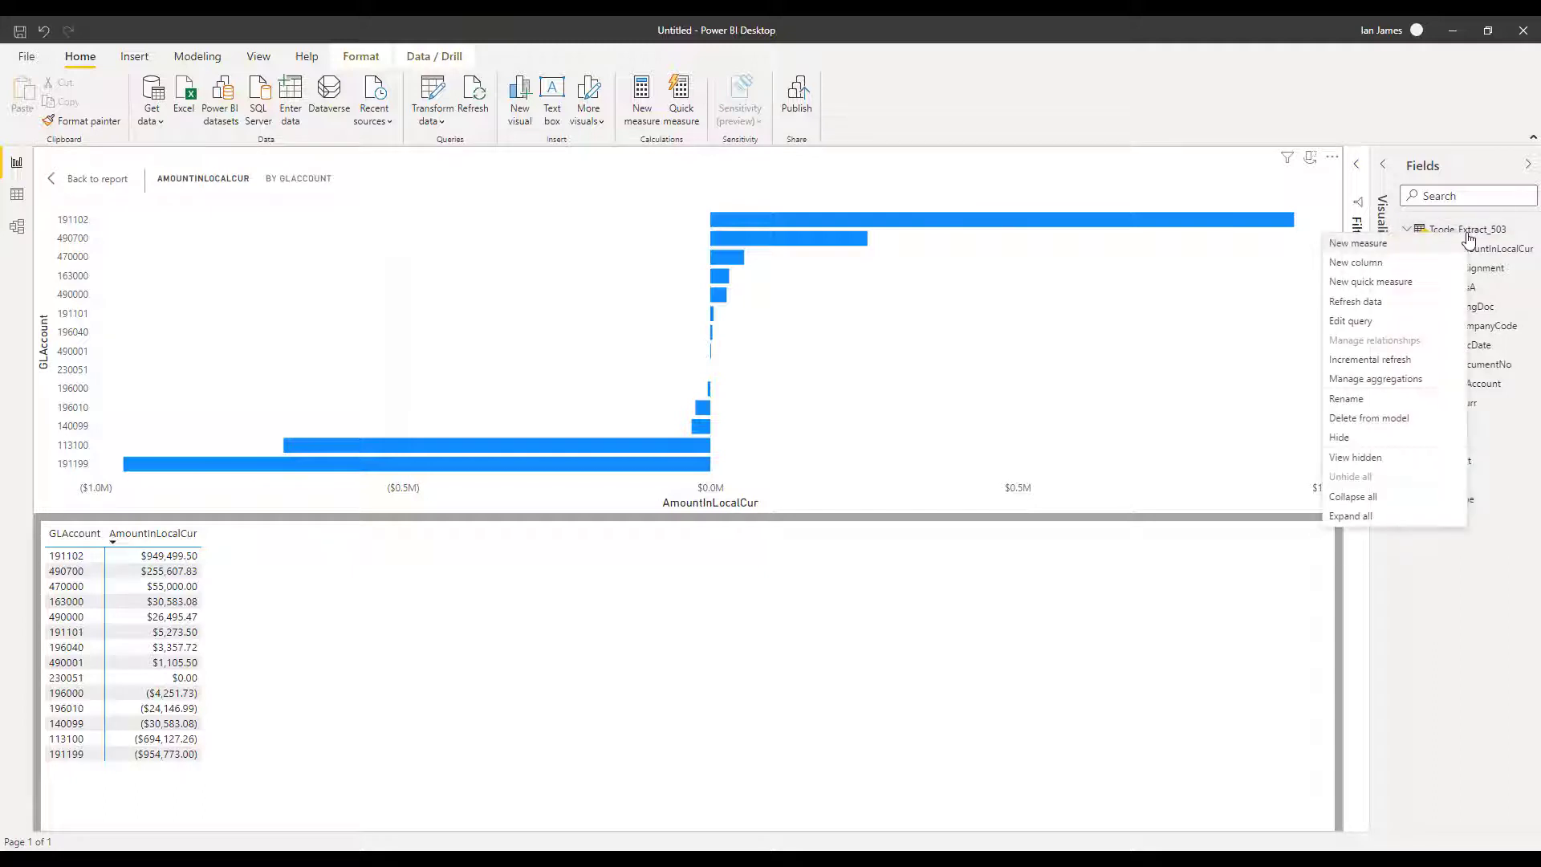
left_click(1367, 303)
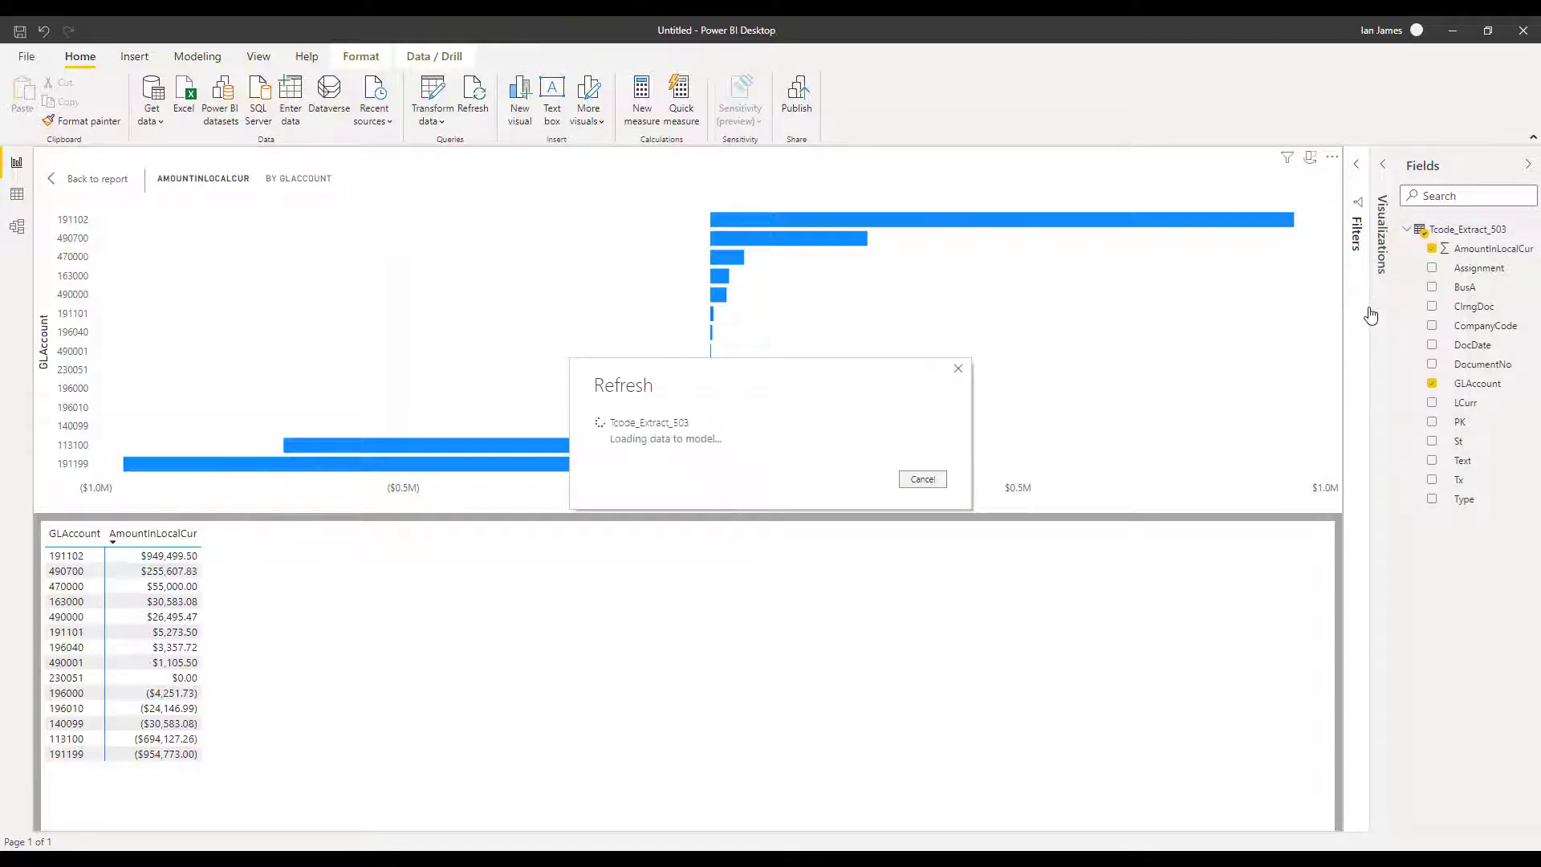